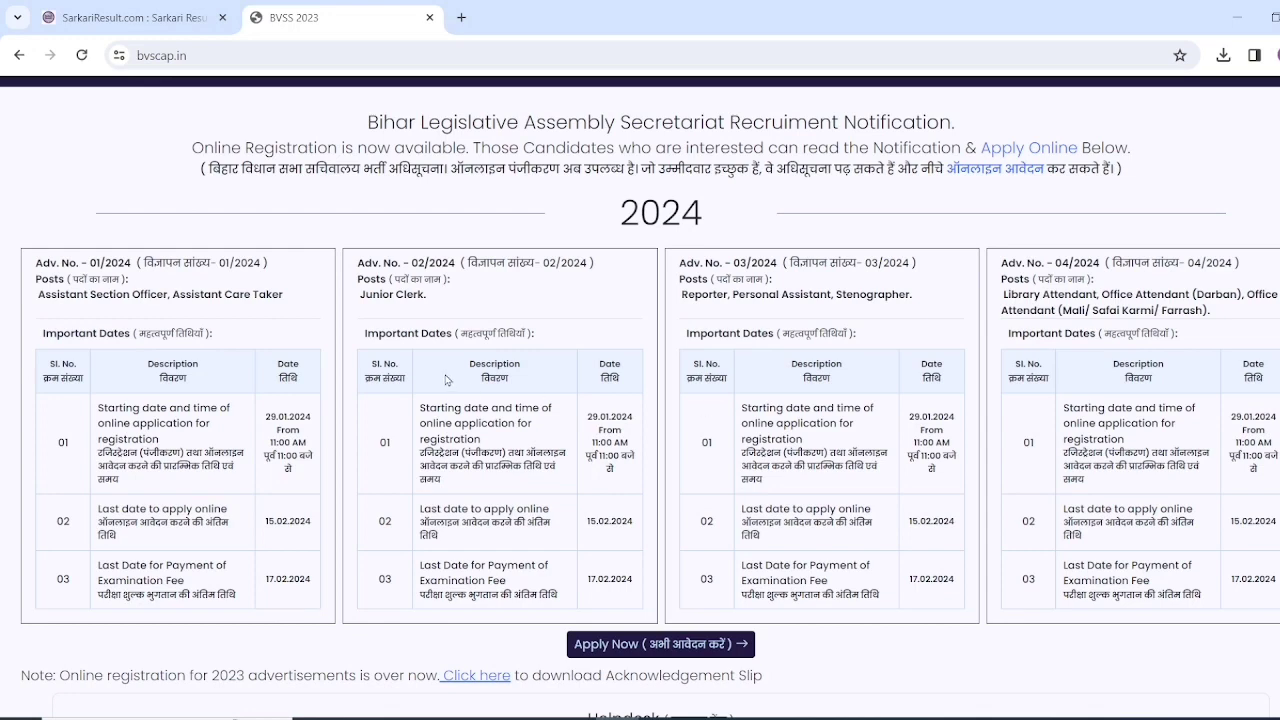
- Search Google for 'bihar vidhan sabha' in a new tab and open the official Bihar Vidhan Sabha site
scroll(450, 380, "up", 2)
key("ctrl+t")
type("bihar")
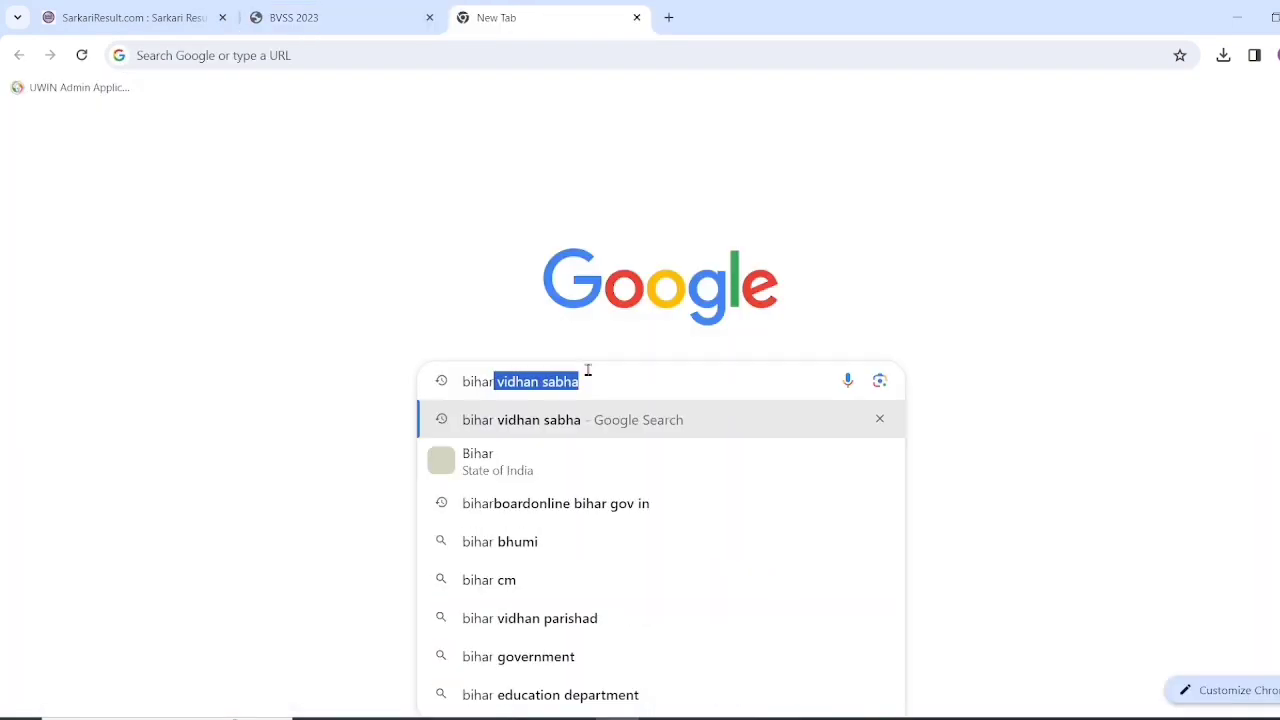
left_click(654, 375)
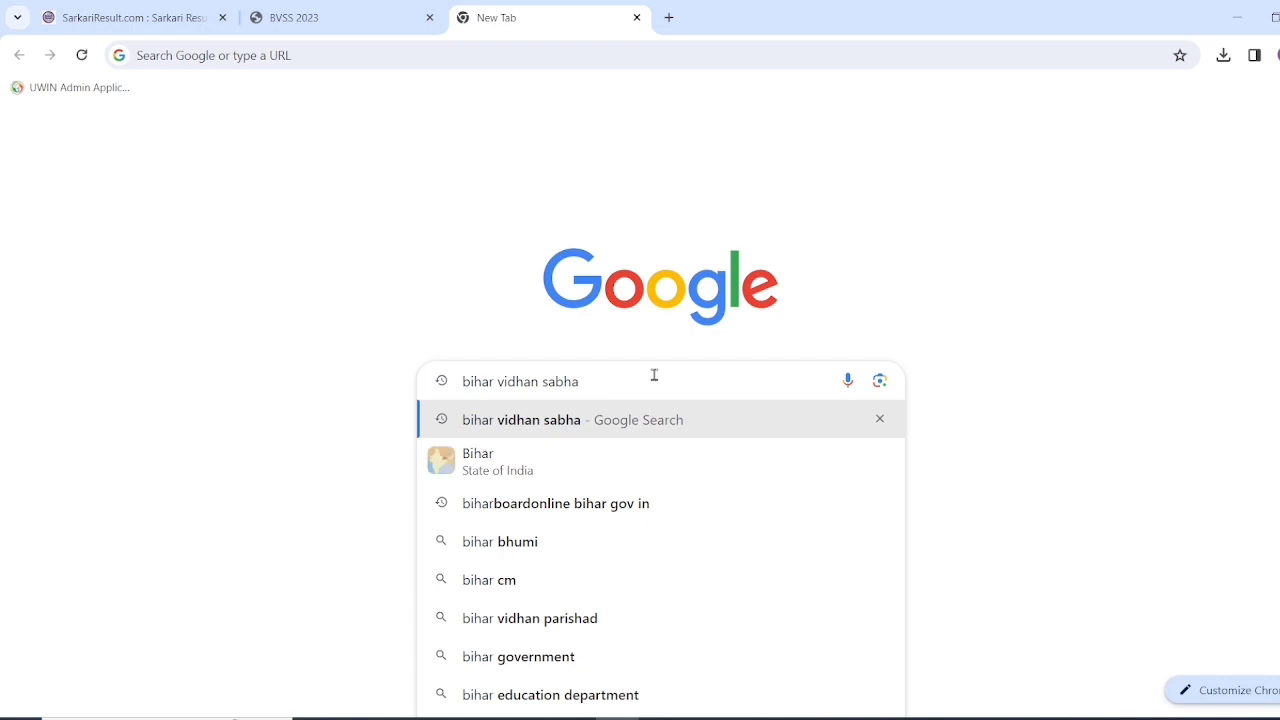
key("Return")
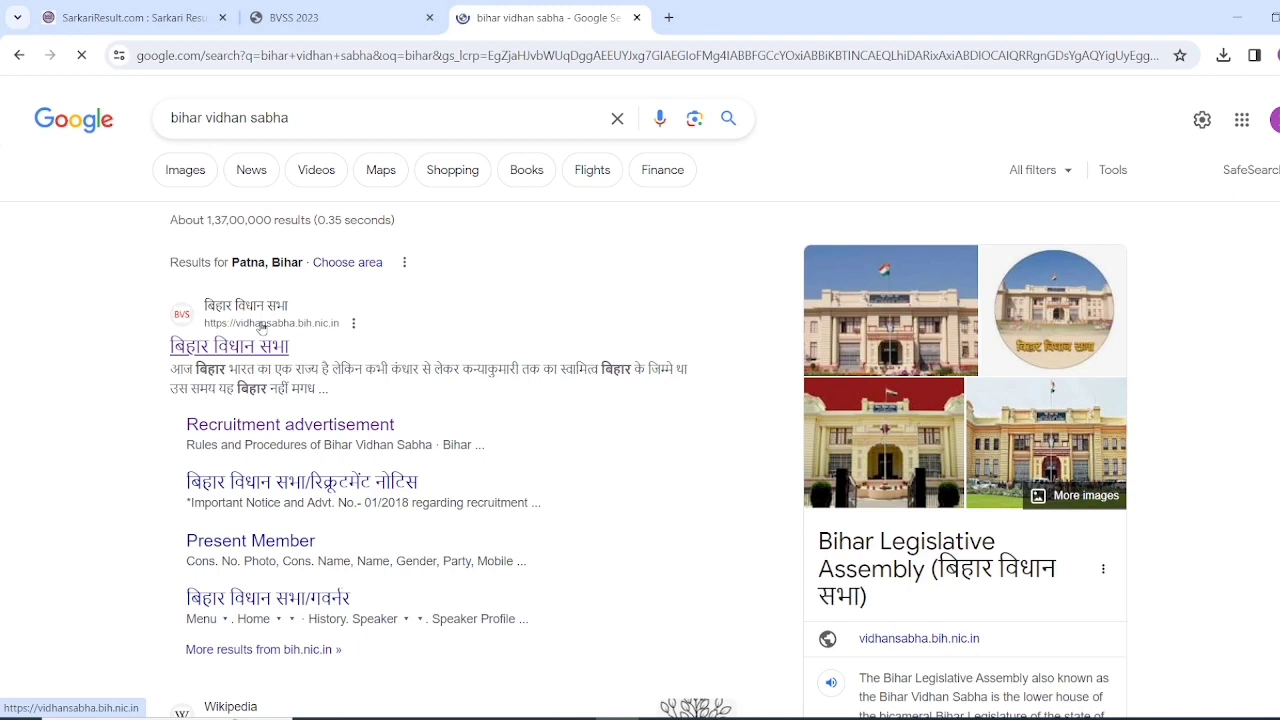
left_click(262, 328)
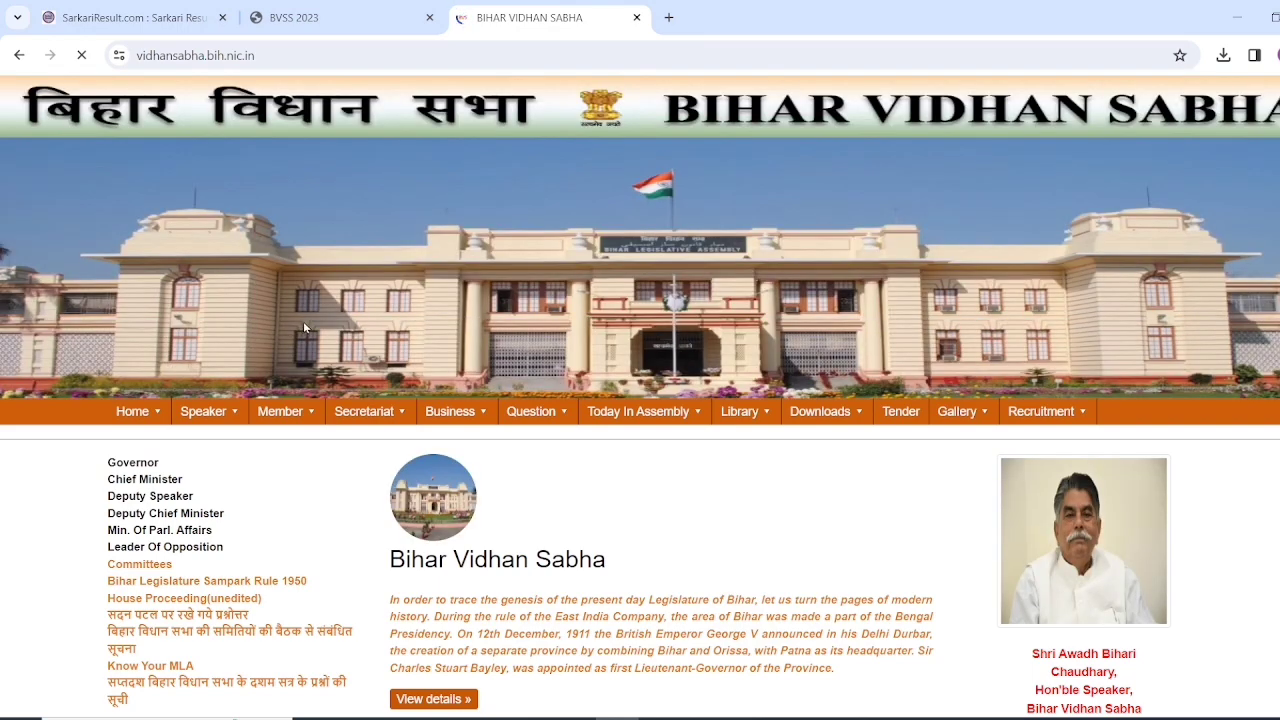
- Scroll the homepage notices and follow the link to apply for the A.S.O. and other 2024 posts
scroll(776, 490, "down", 2)
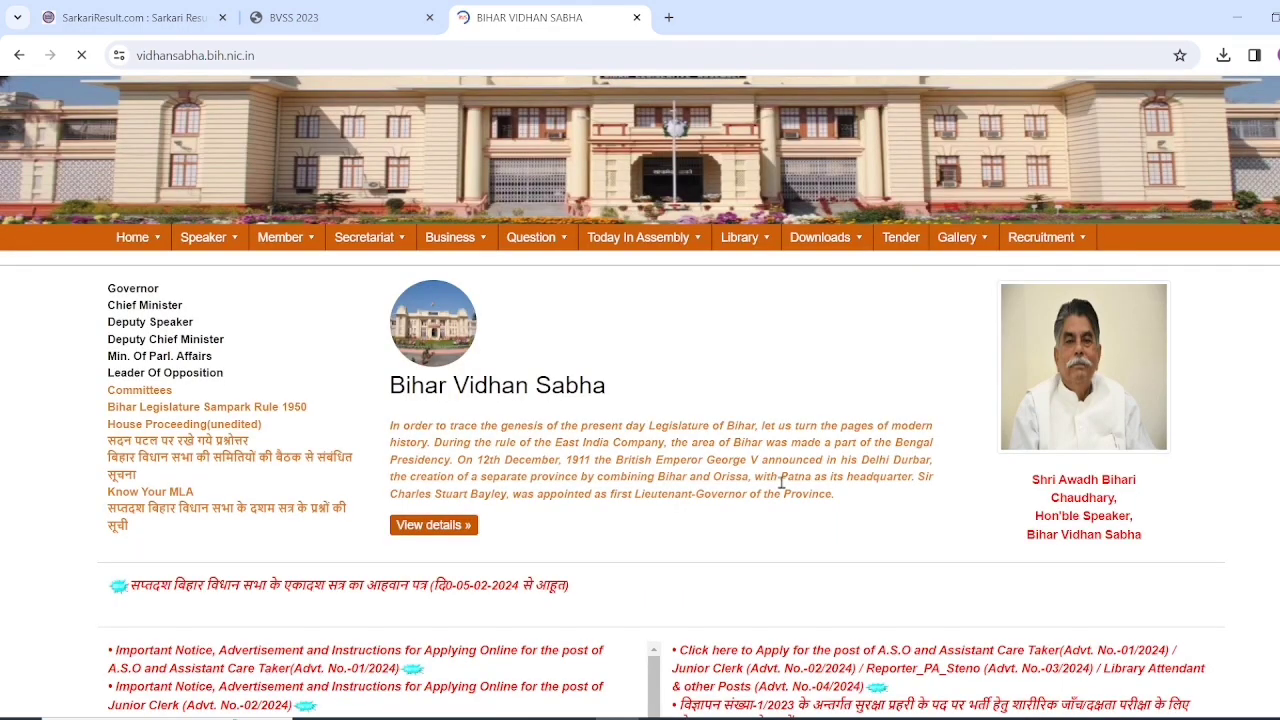
scroll(780, 480, "up", 1)
scroll(780, 468, "down", 2)
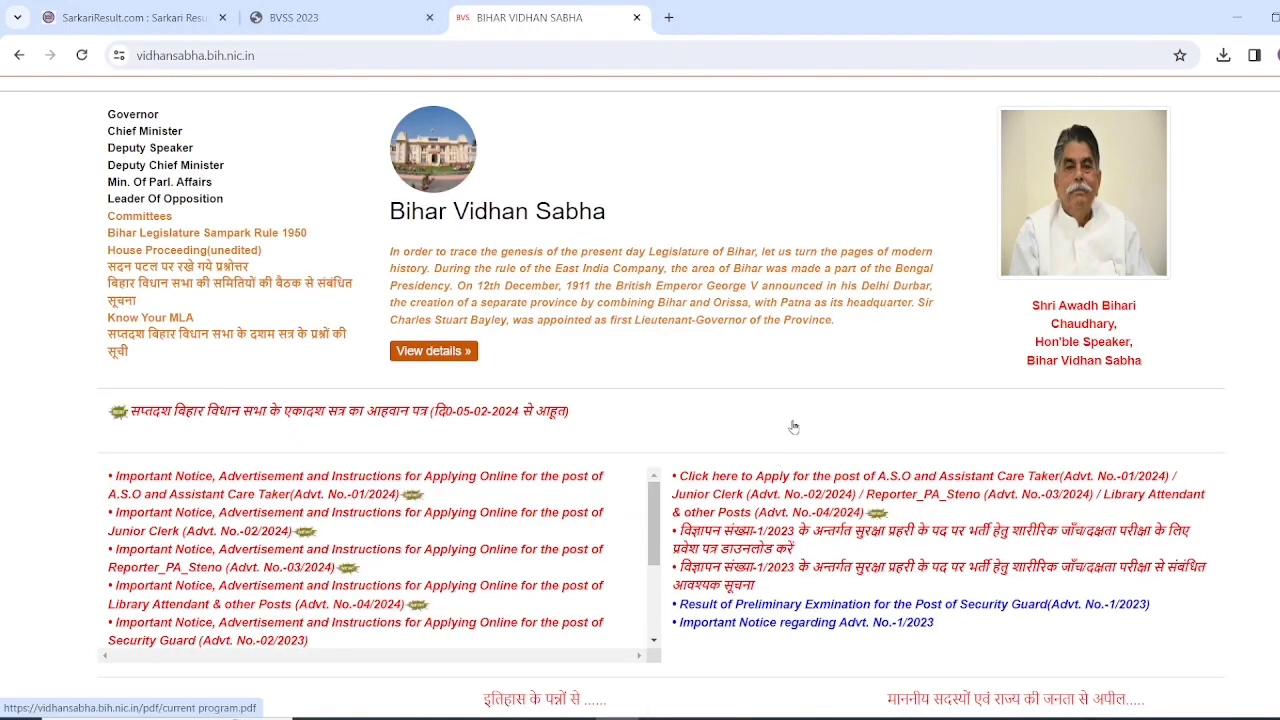
scroll(793, 427, "down", 1)
scroll(767, 238, "down", 2)
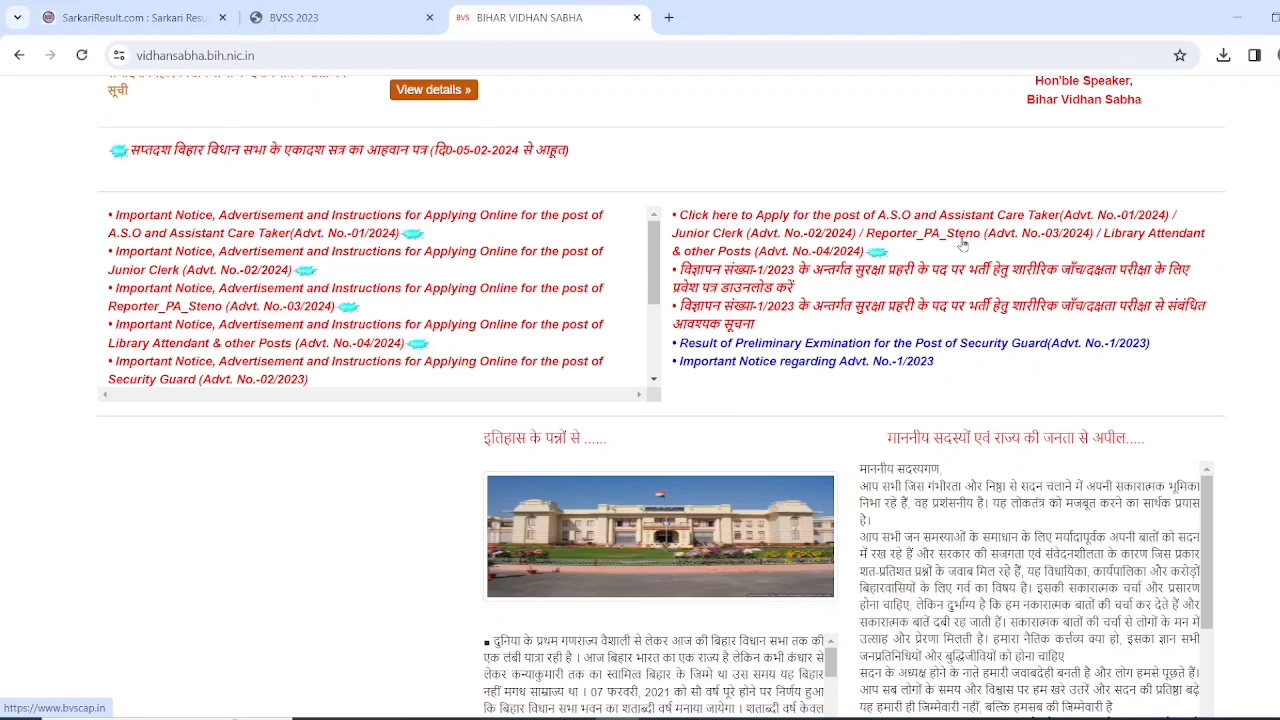
left_click(748, 218)
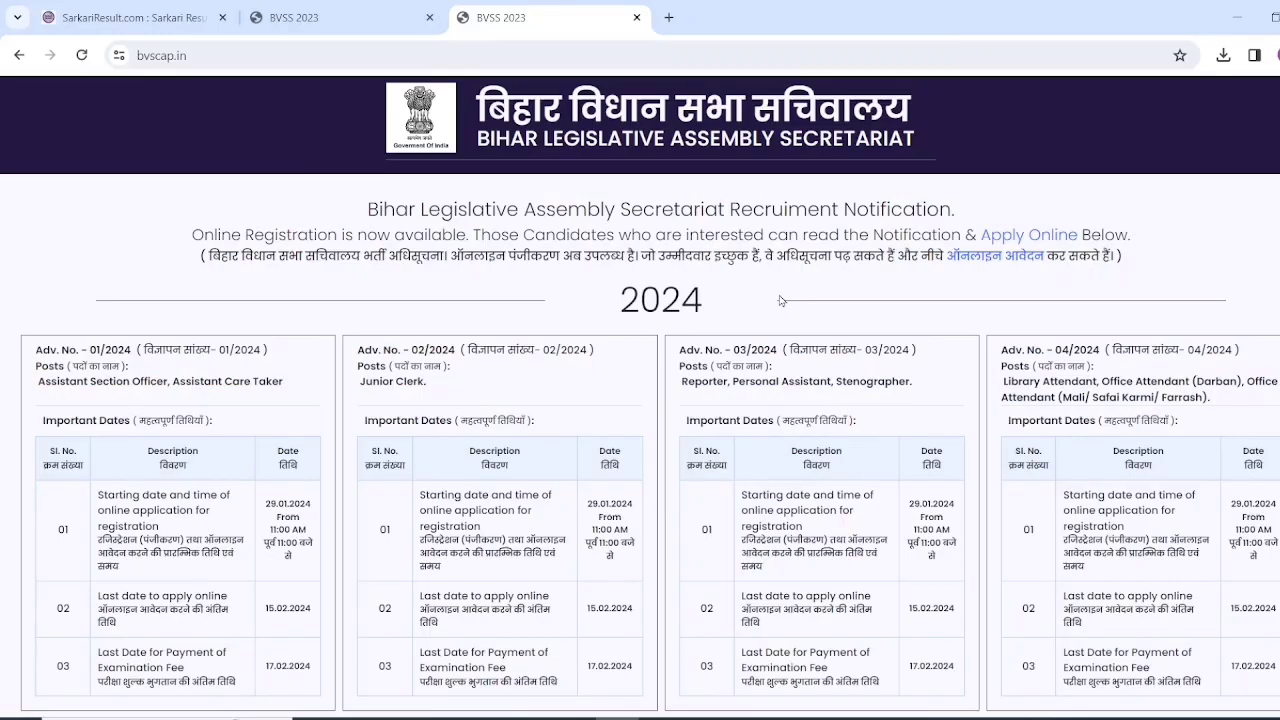
- On bvscap.in, go to Apply Now and then Register Here for a new candidate
scroll(795, 305, "down", 2)
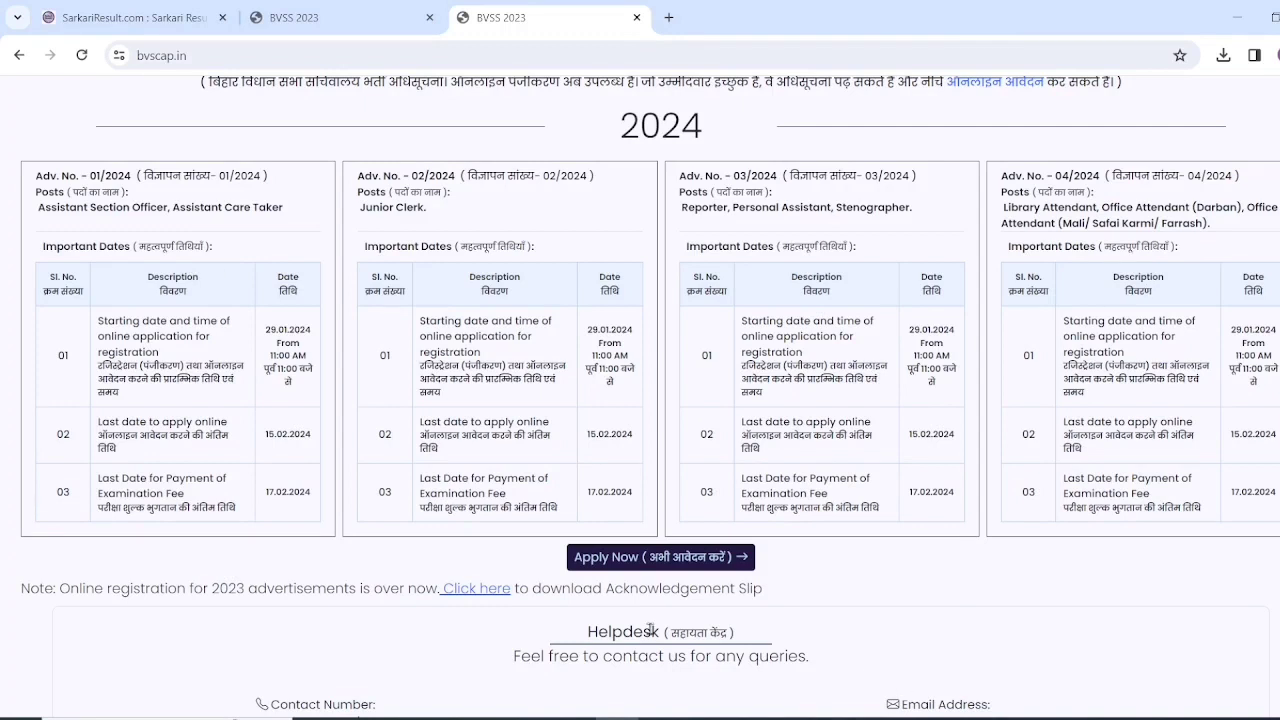
left_click(629, 564)
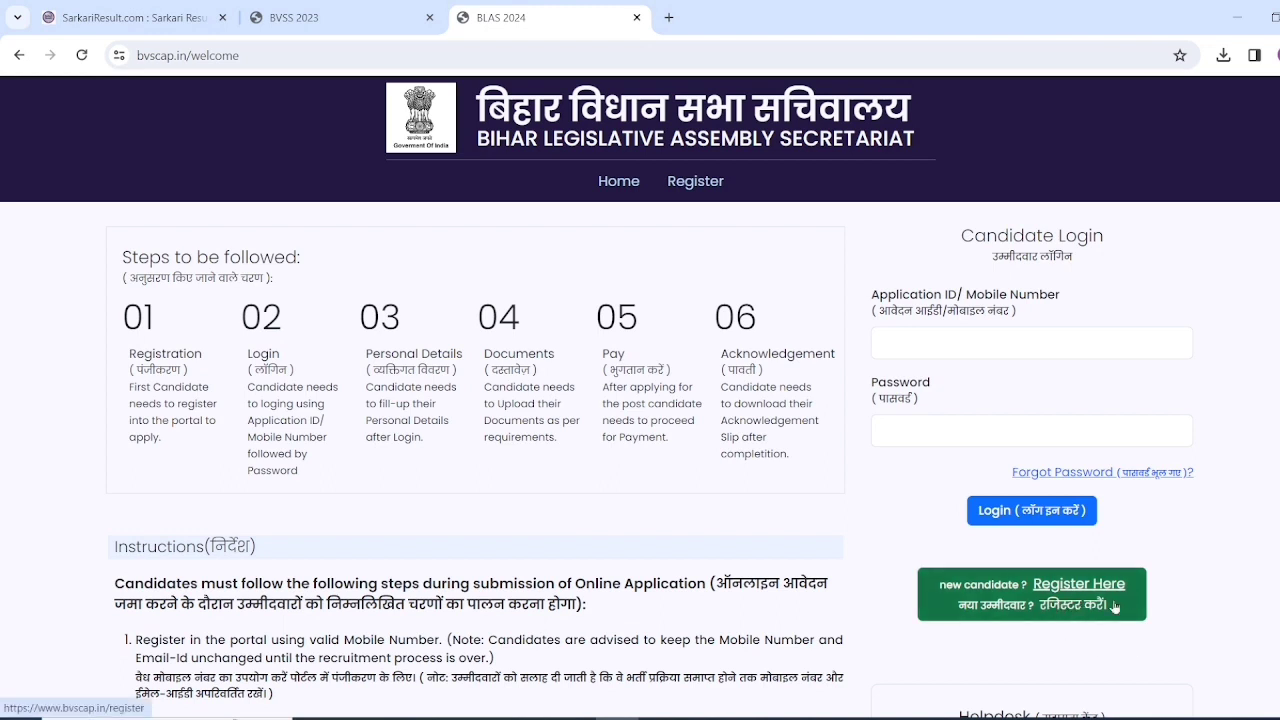
left_click(1073, 592)
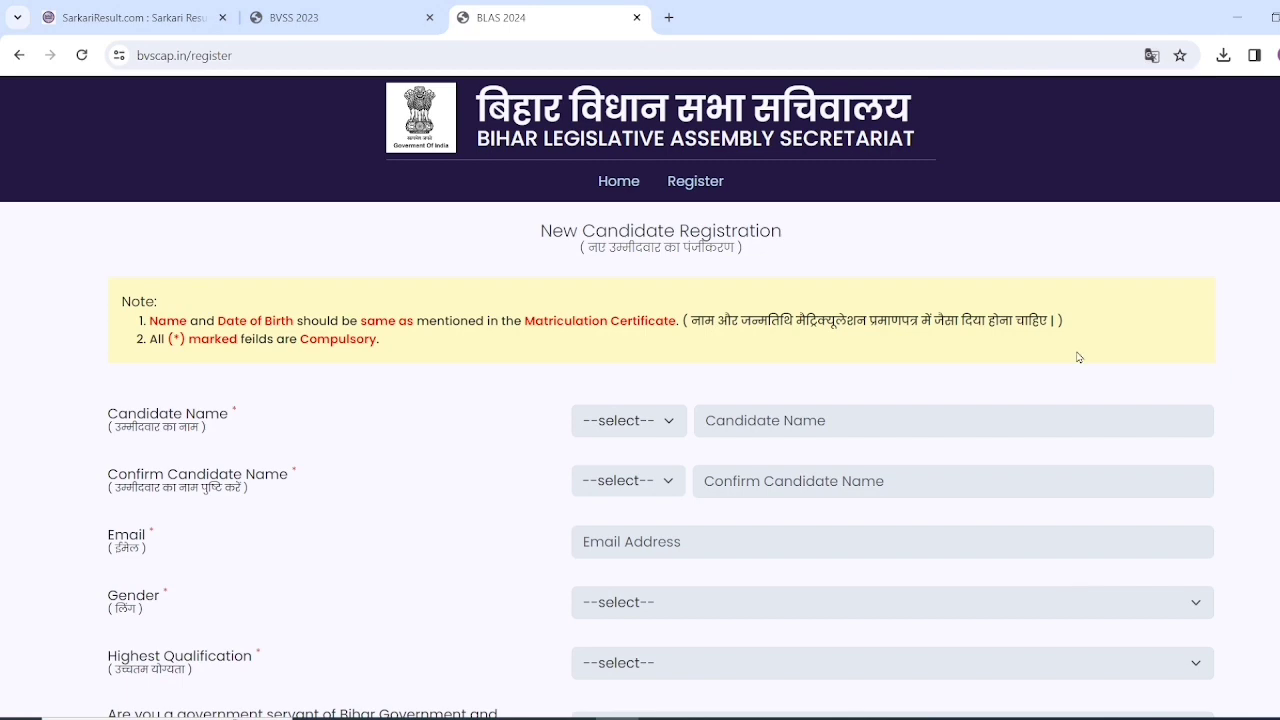
- Look over the empty registration form and open the title list beside Candidate Name
scroll(1048, 363, "down", 4)
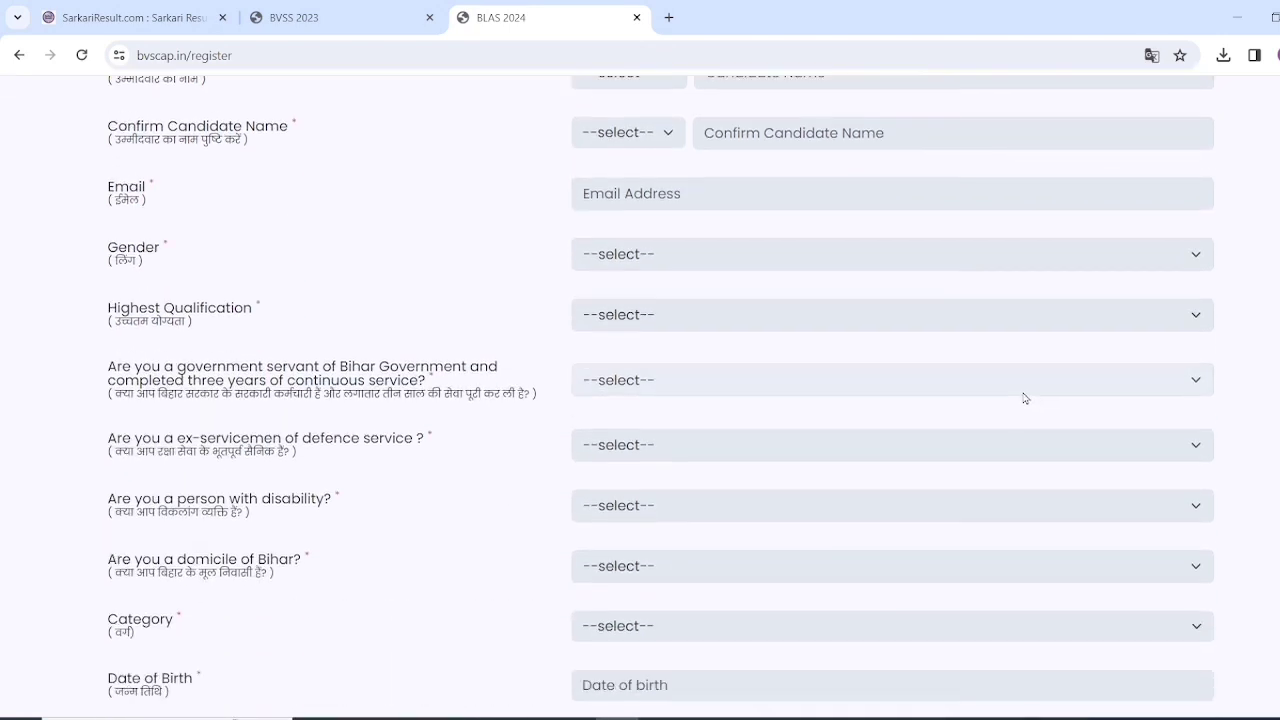
scroll(1021, 407, "up", 3)
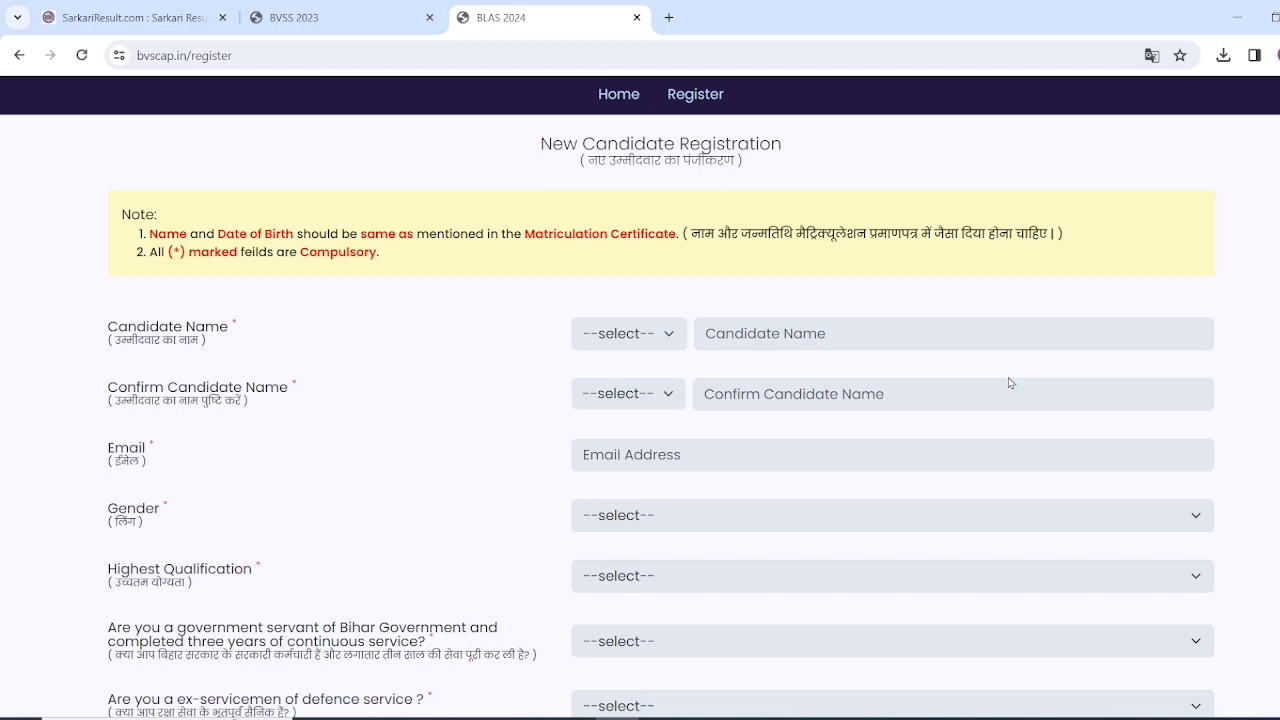
scroll(1008, 380, "down", 1)
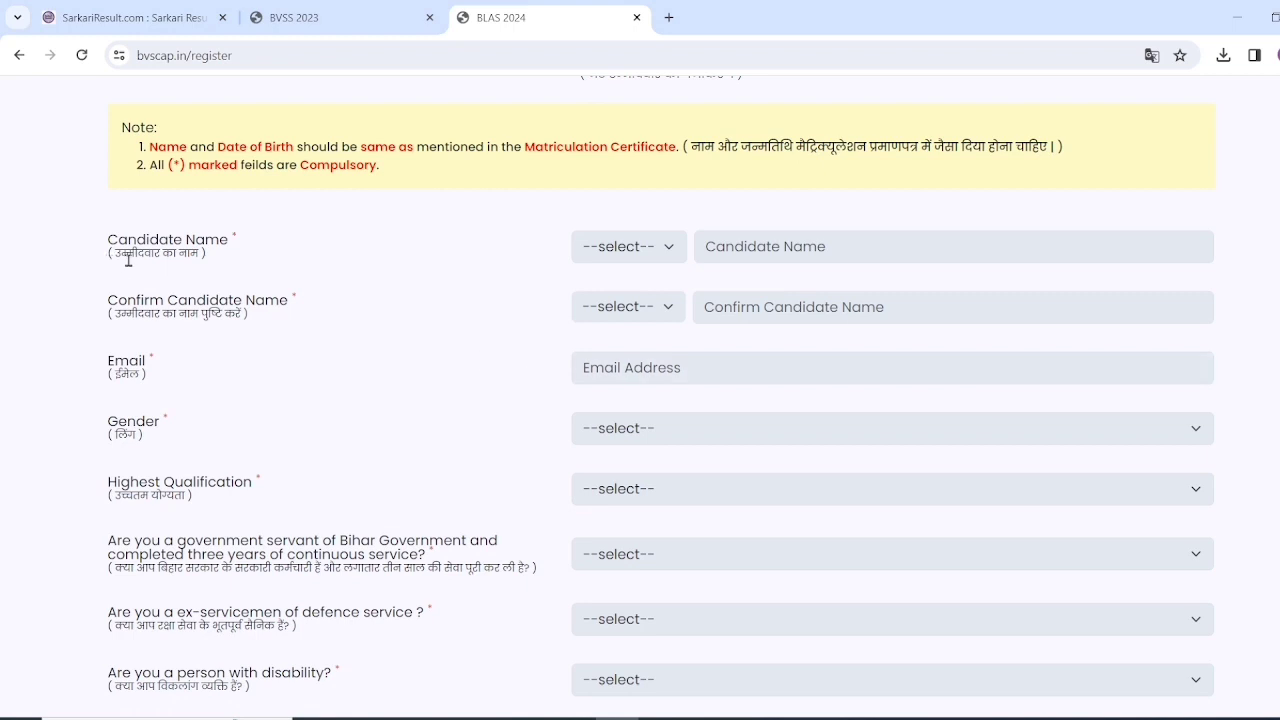
left_click(641, 247)
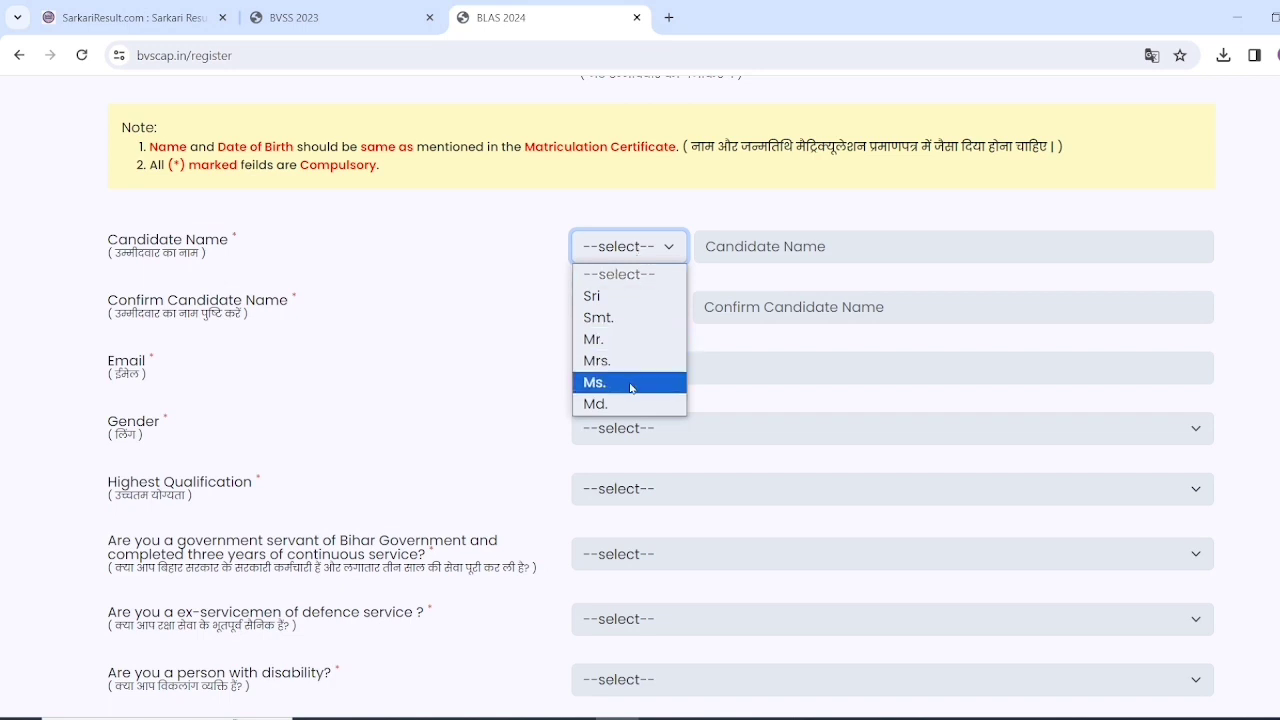
- Set the title to Mr. and enter the candidate's full name in both name fields
key("Escape")
key("Down")
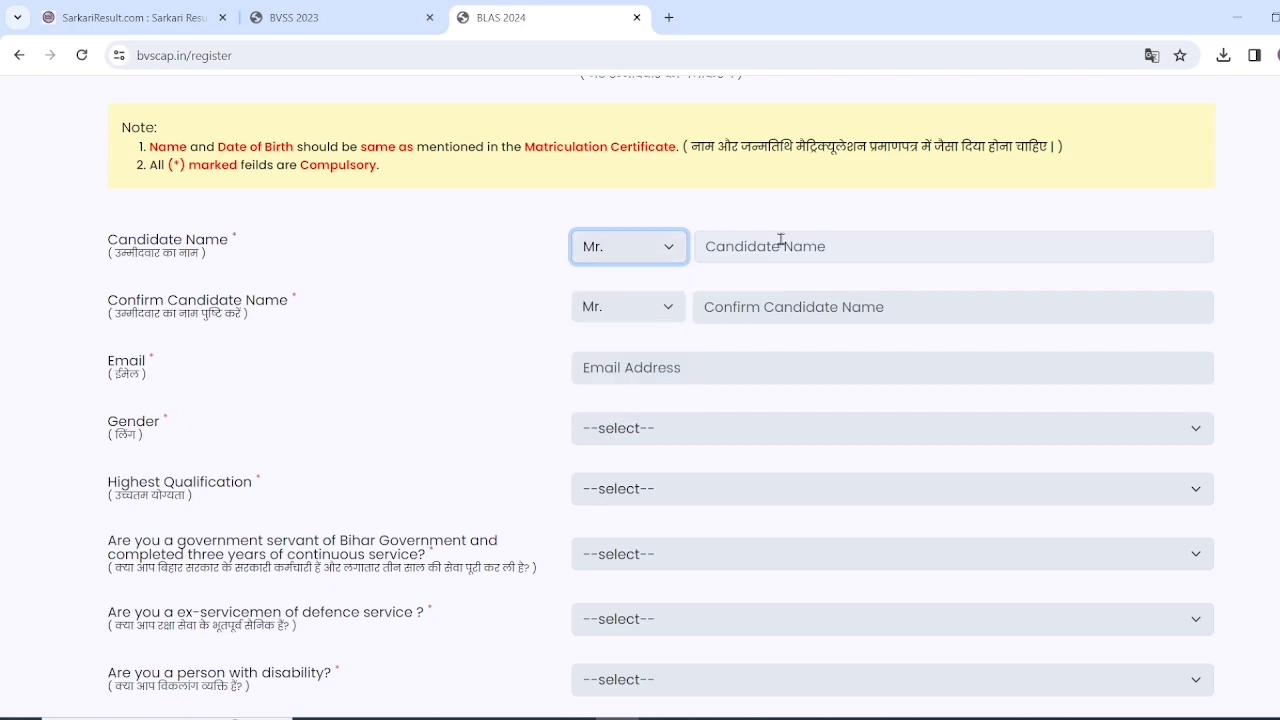
left_click(776, 242)
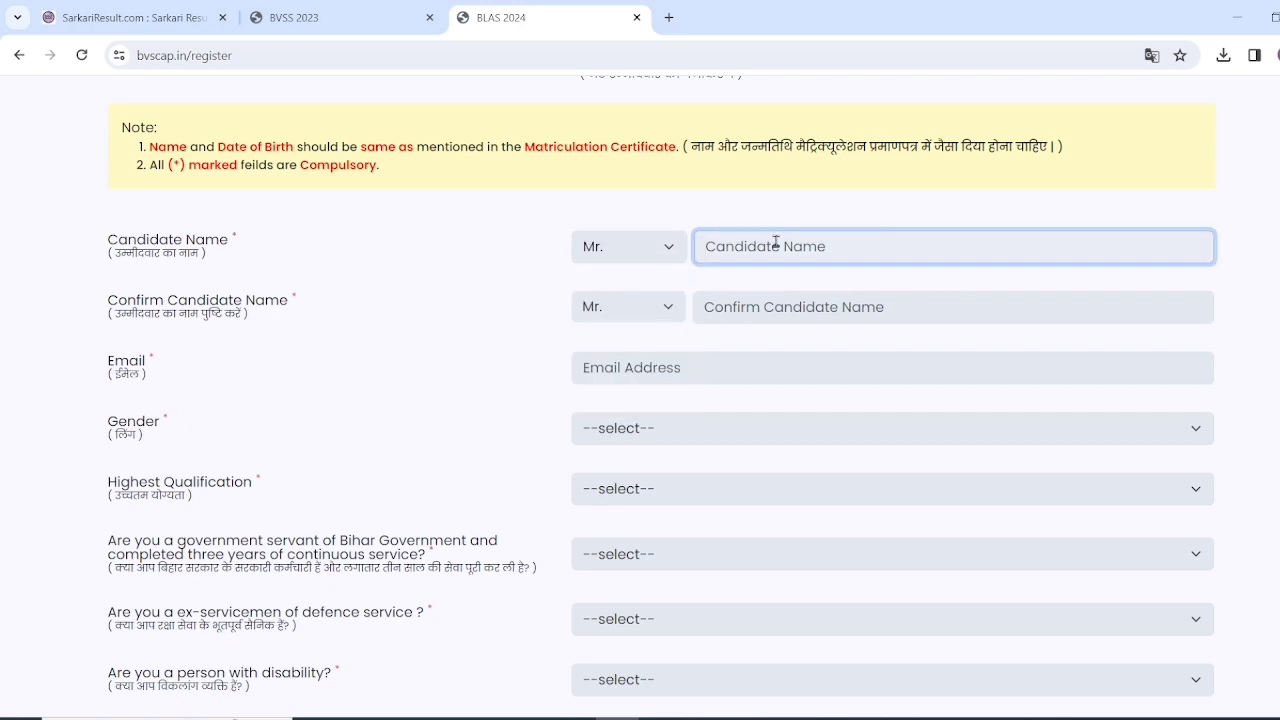
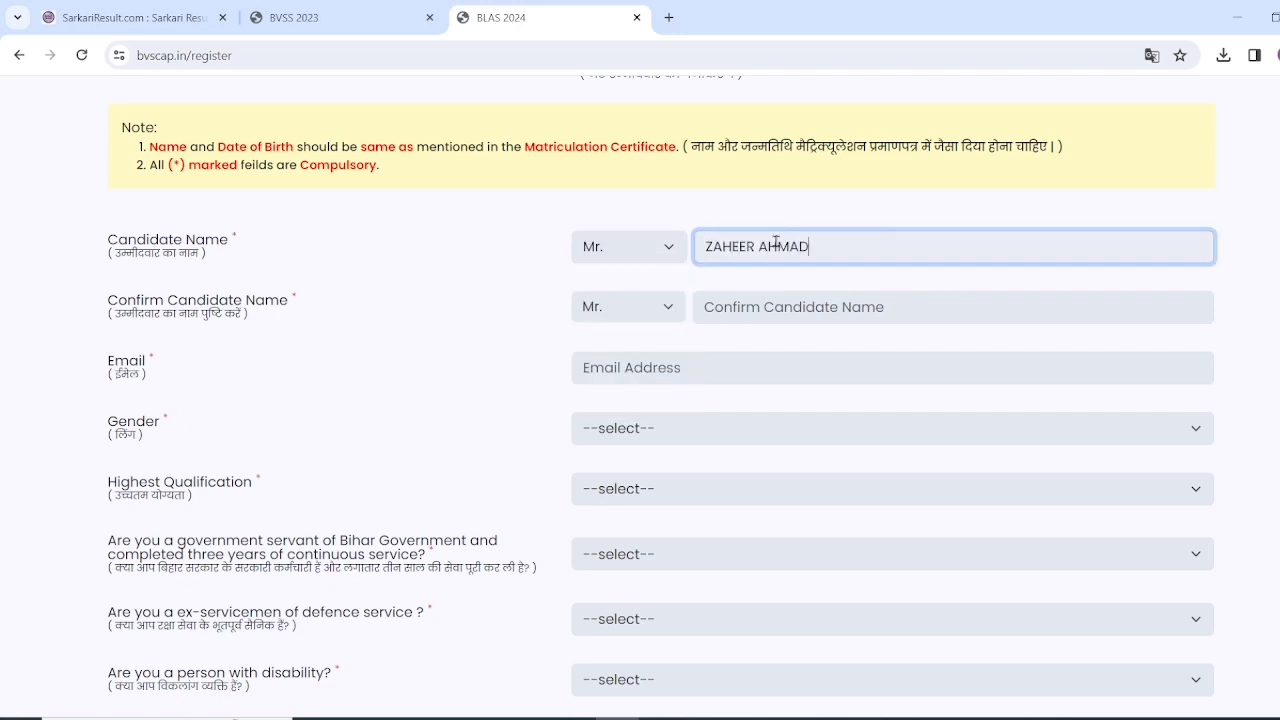
left_click(805, 306)
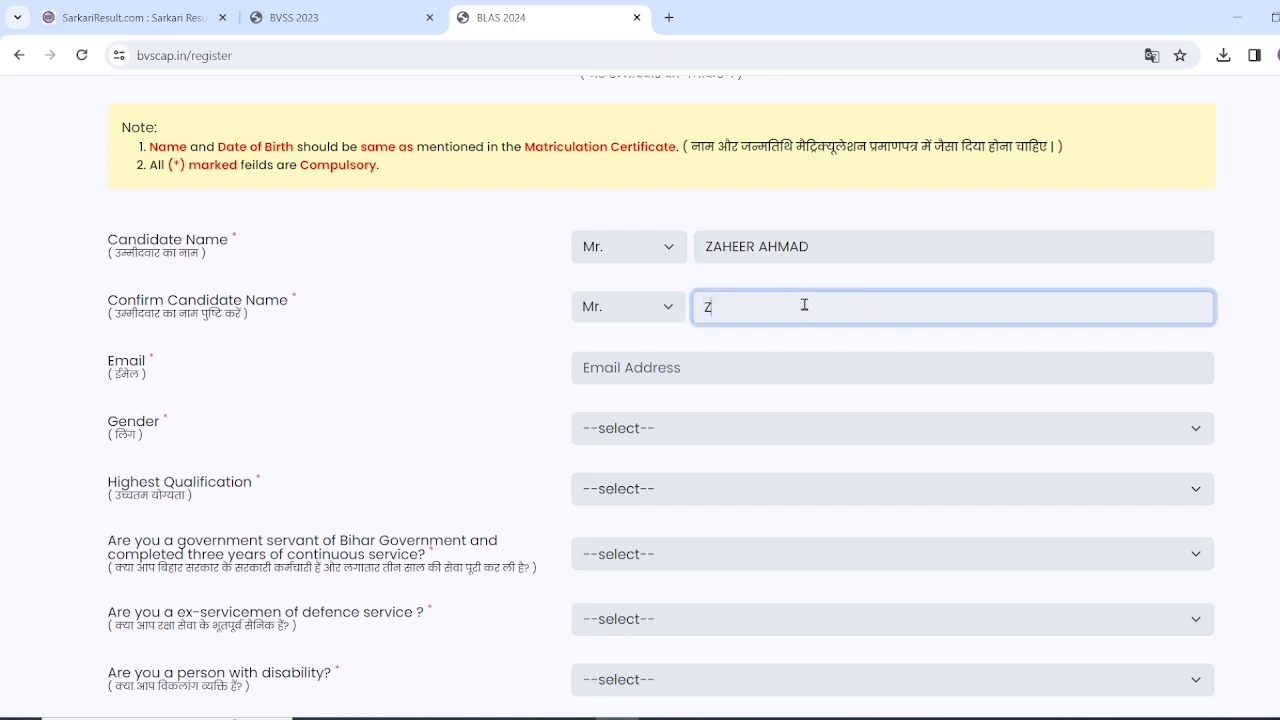
left_click(651, 375)
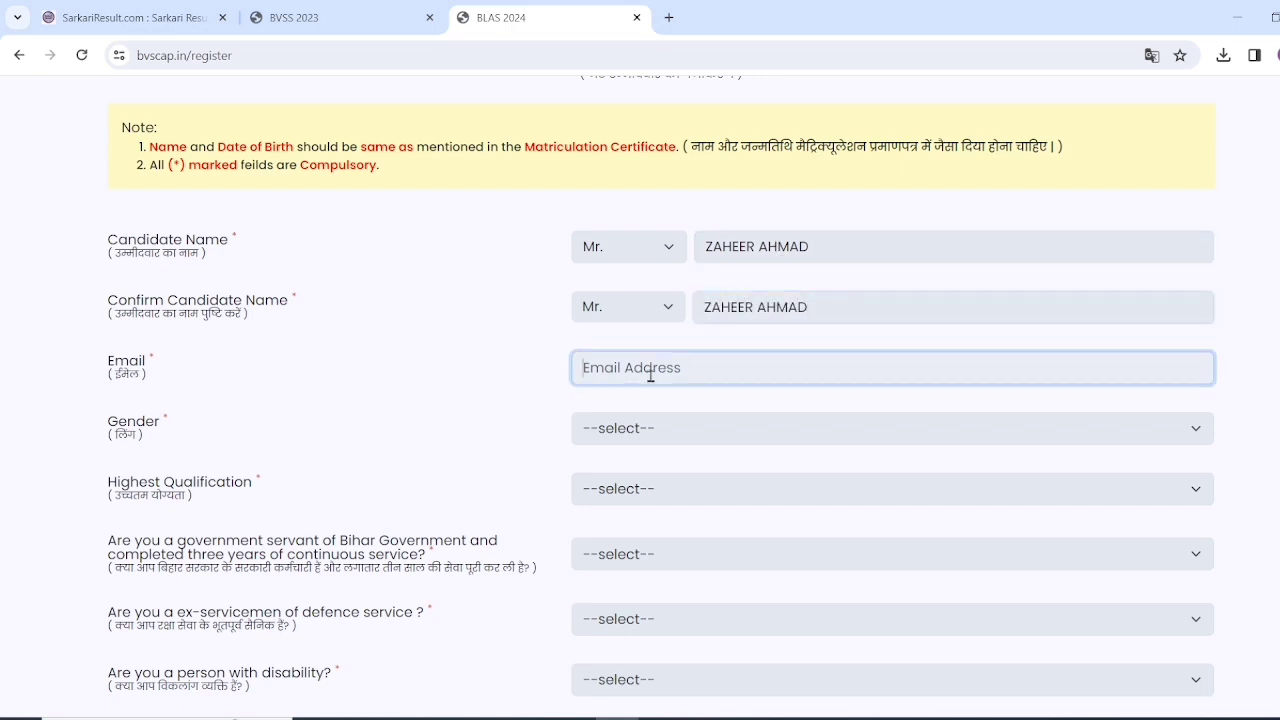
- Set gender to Male and highest qualification to Passed 10+2 Intermediate
left_click(636, 428)
left_click(641, 477)
scroll(500, 445, "down", 1)
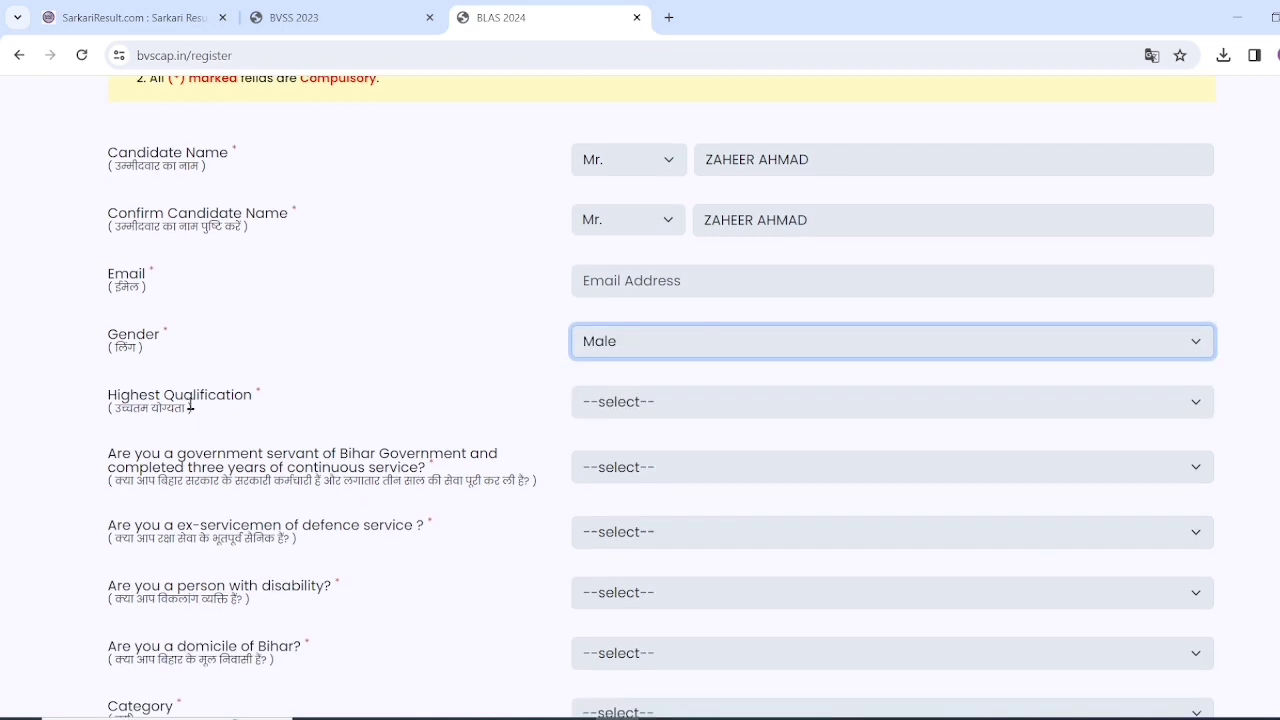
left_click(681, 403)
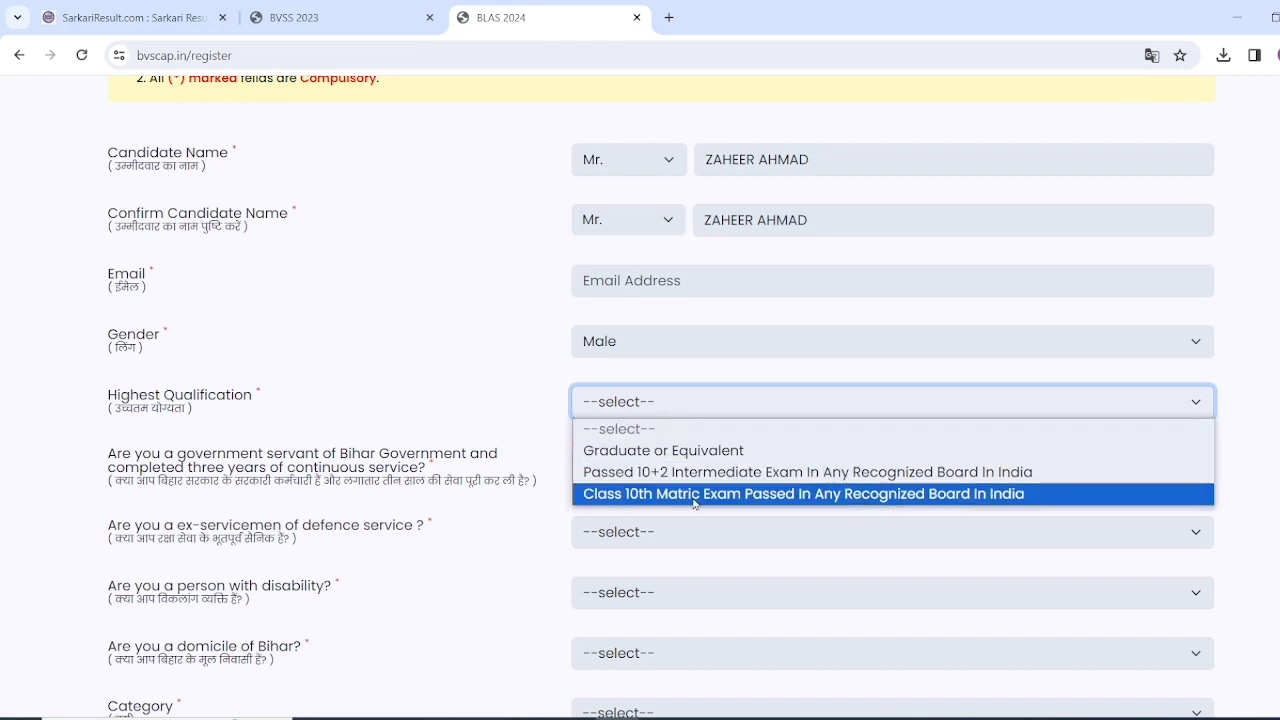
left_click(697, 472)
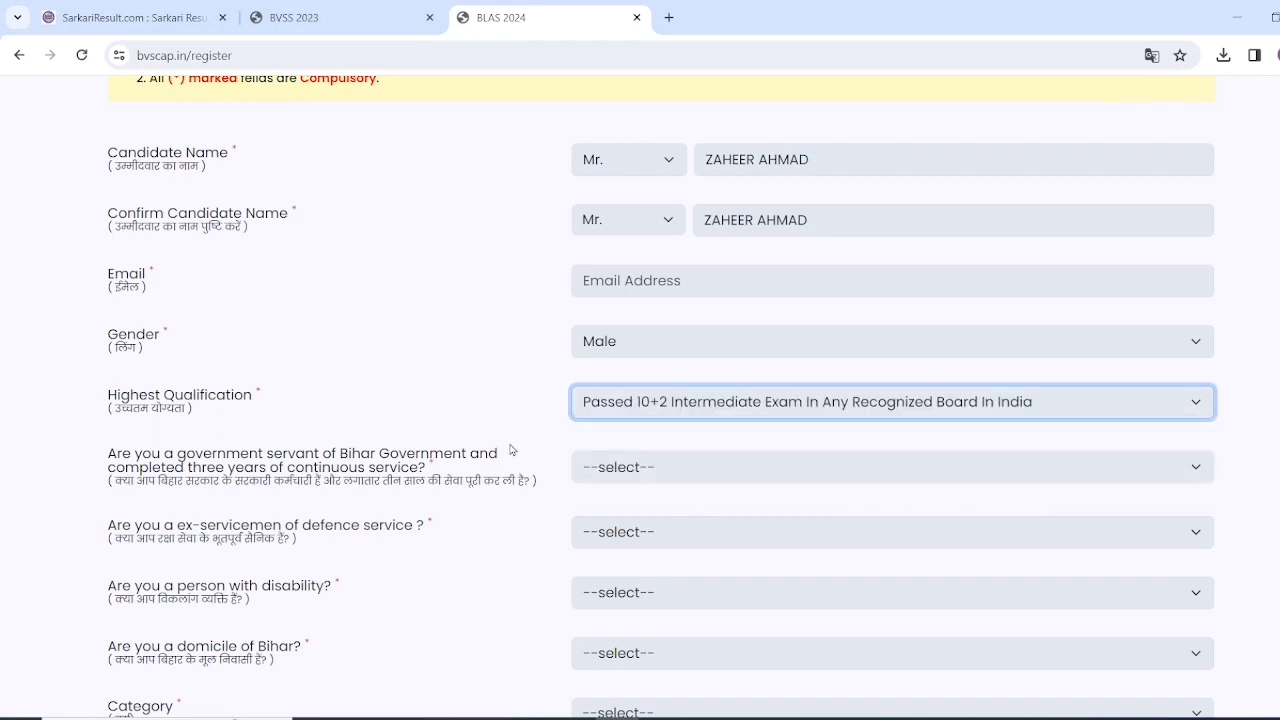
scroll(551, 437, "down", 1)
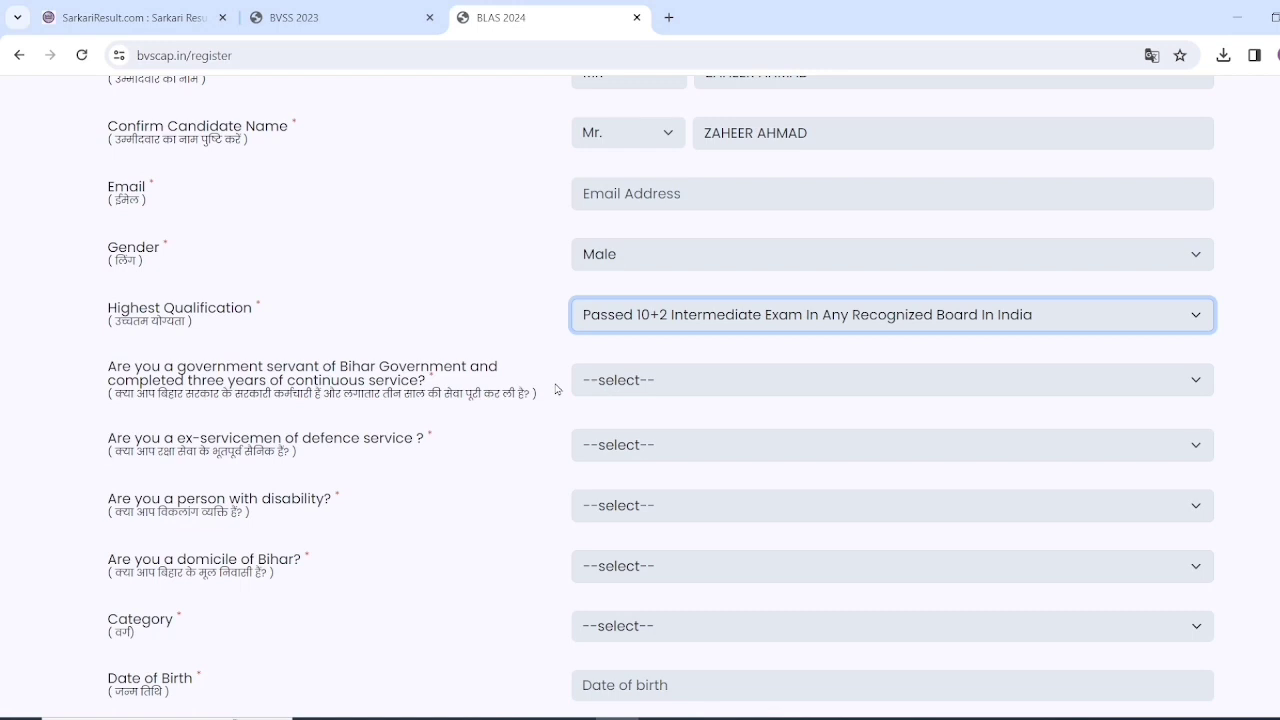
- Answer No to both the government-servant and ex-servicemen questions
left_click(619, 394)
left_click(620, 436)
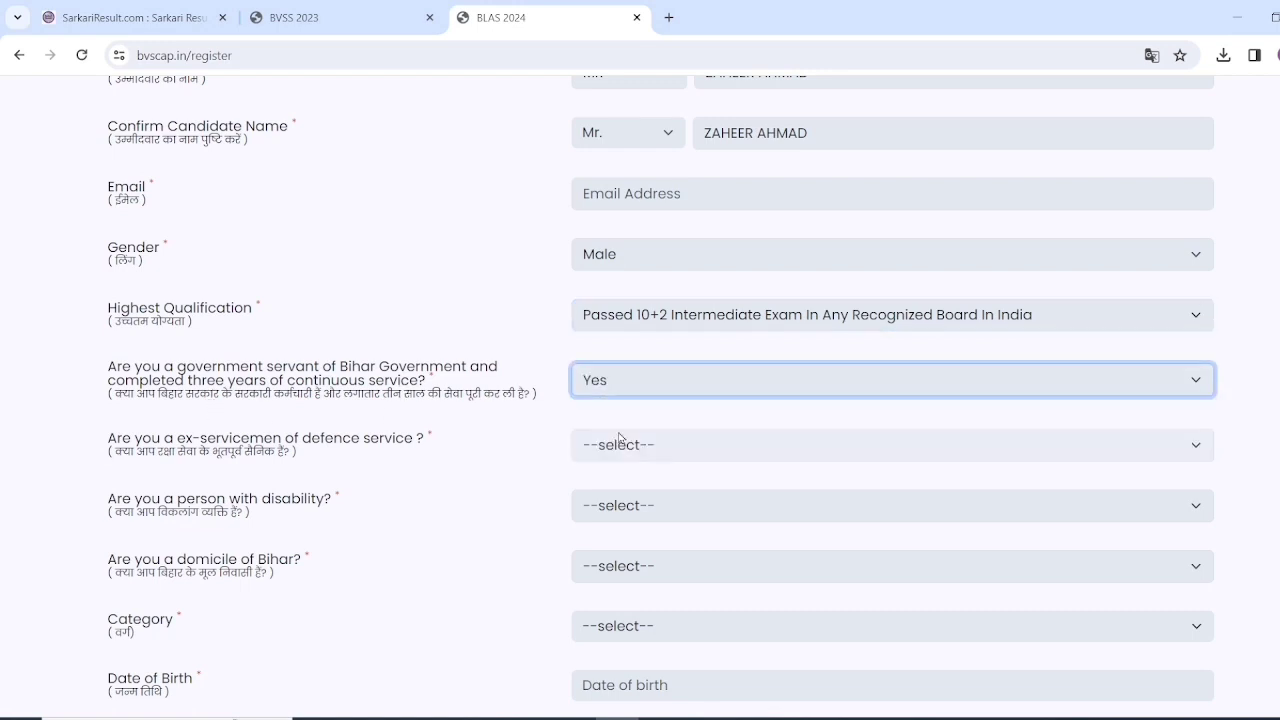
left_click(614, 381)
left_click(617, 448)
left_click(638, 452)
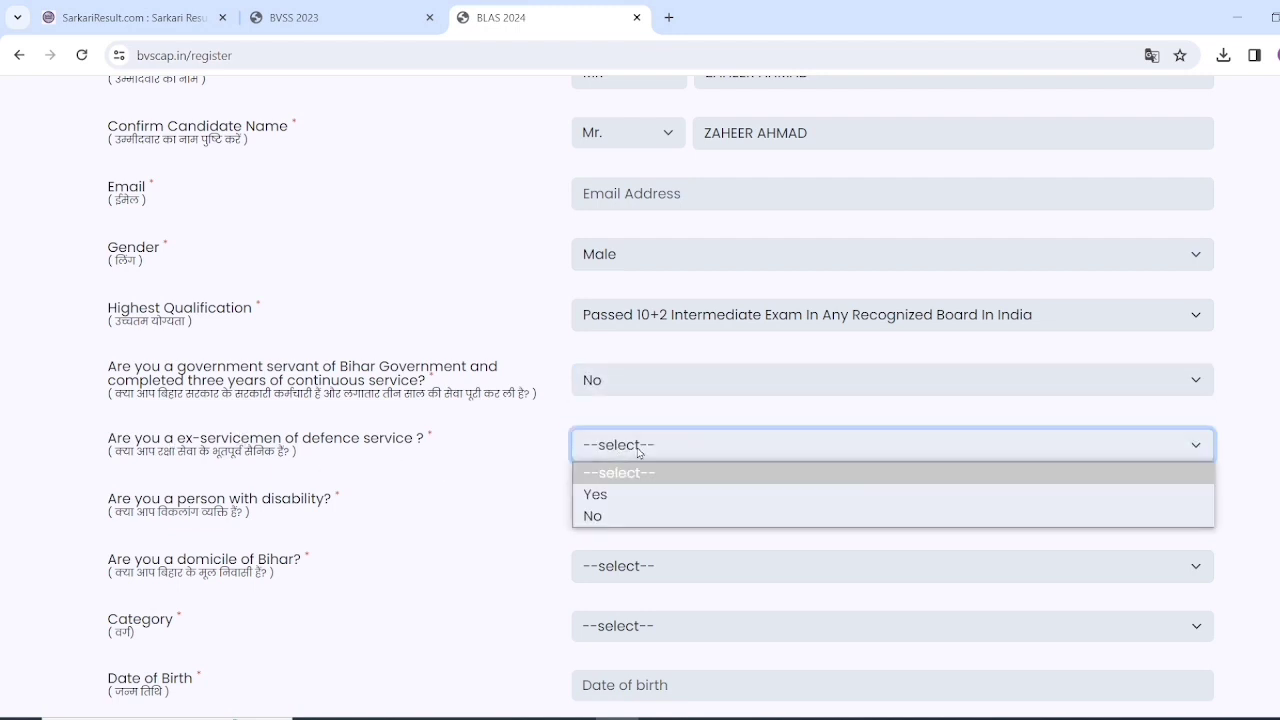
left_click(637, 496)
left_click(648, 449)
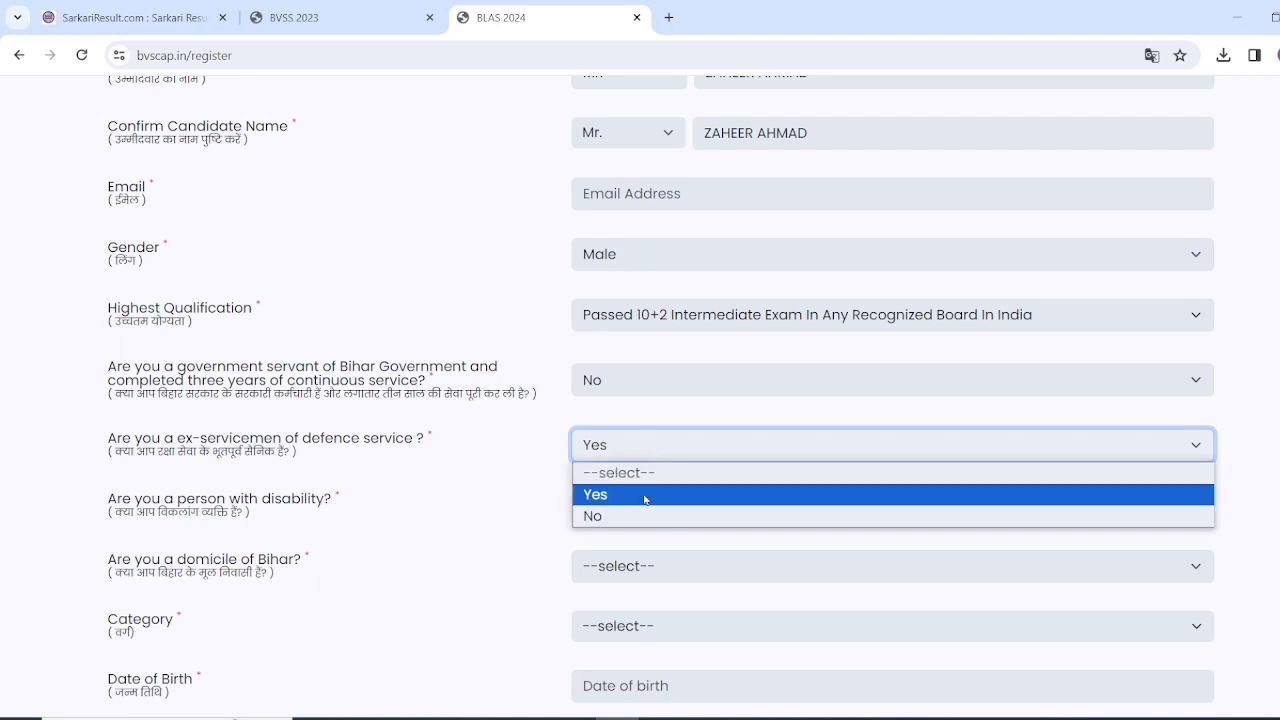
left_click(645, 500)
key("Down")
scroll(457, 477, "down", 2)
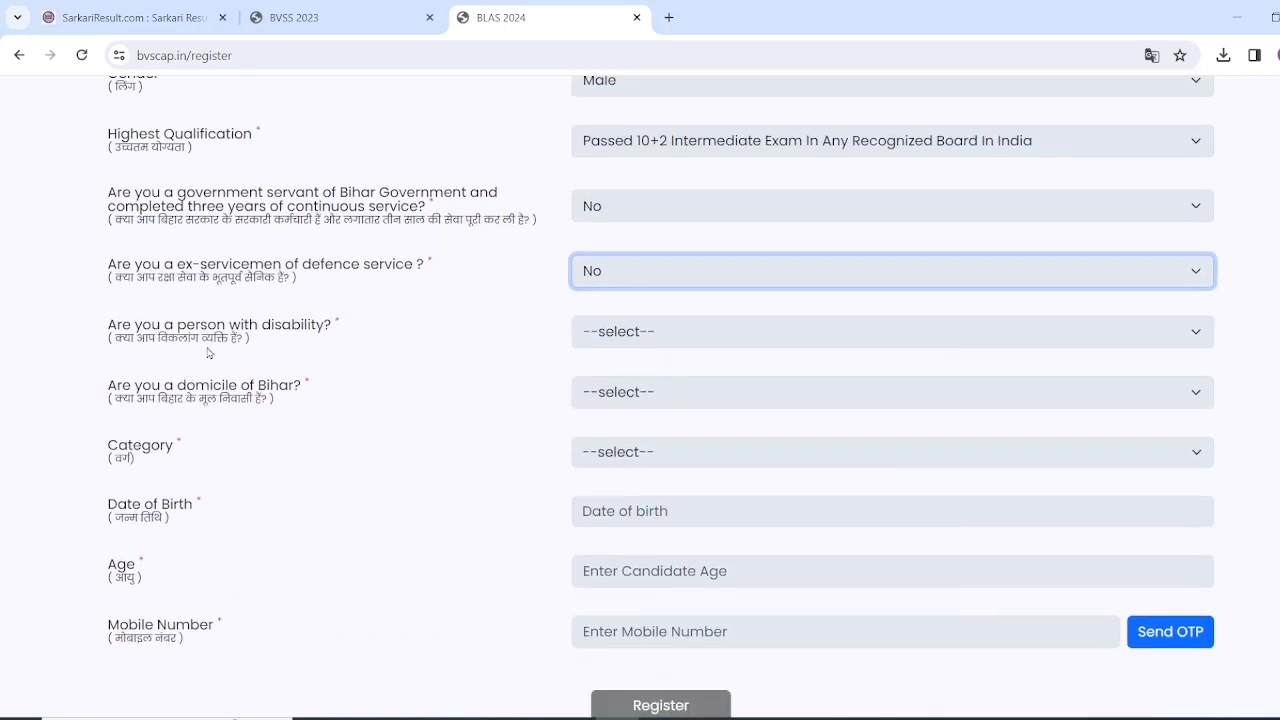
- Answer No to the disability and Bihar domicile questions
left_click(617, 340)
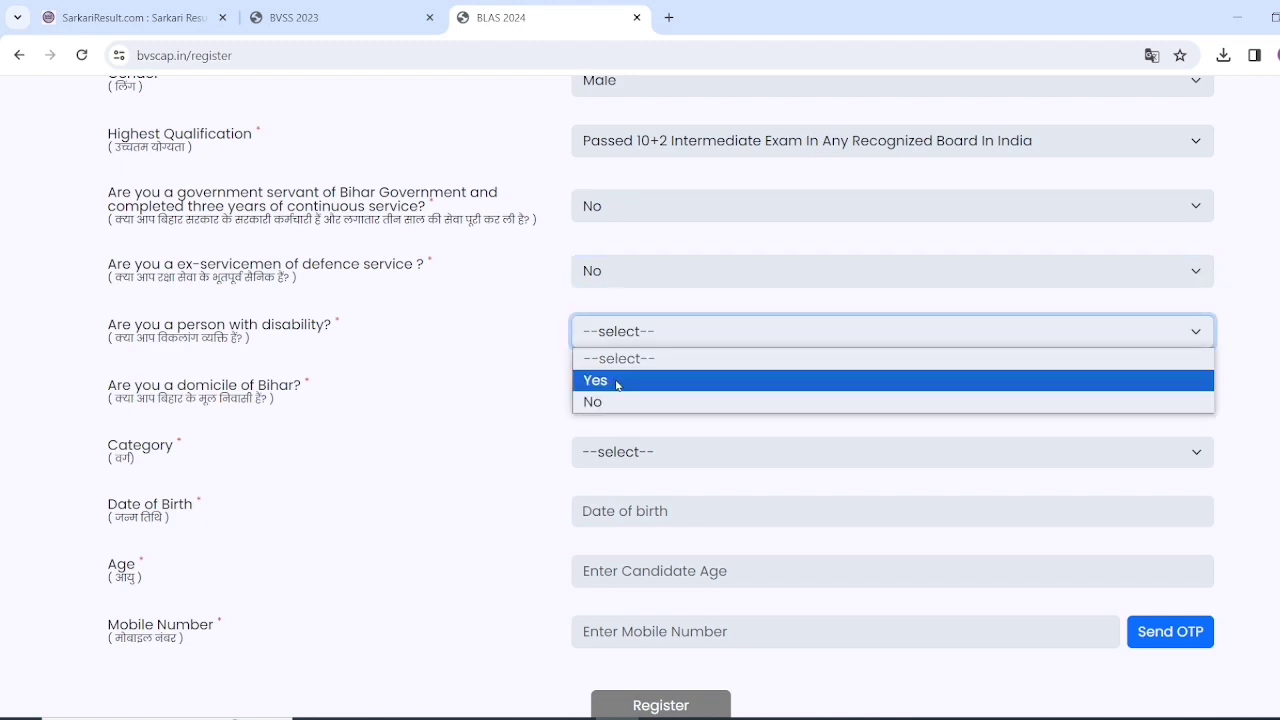
left_click(616, 381)
left_click(626, 396)
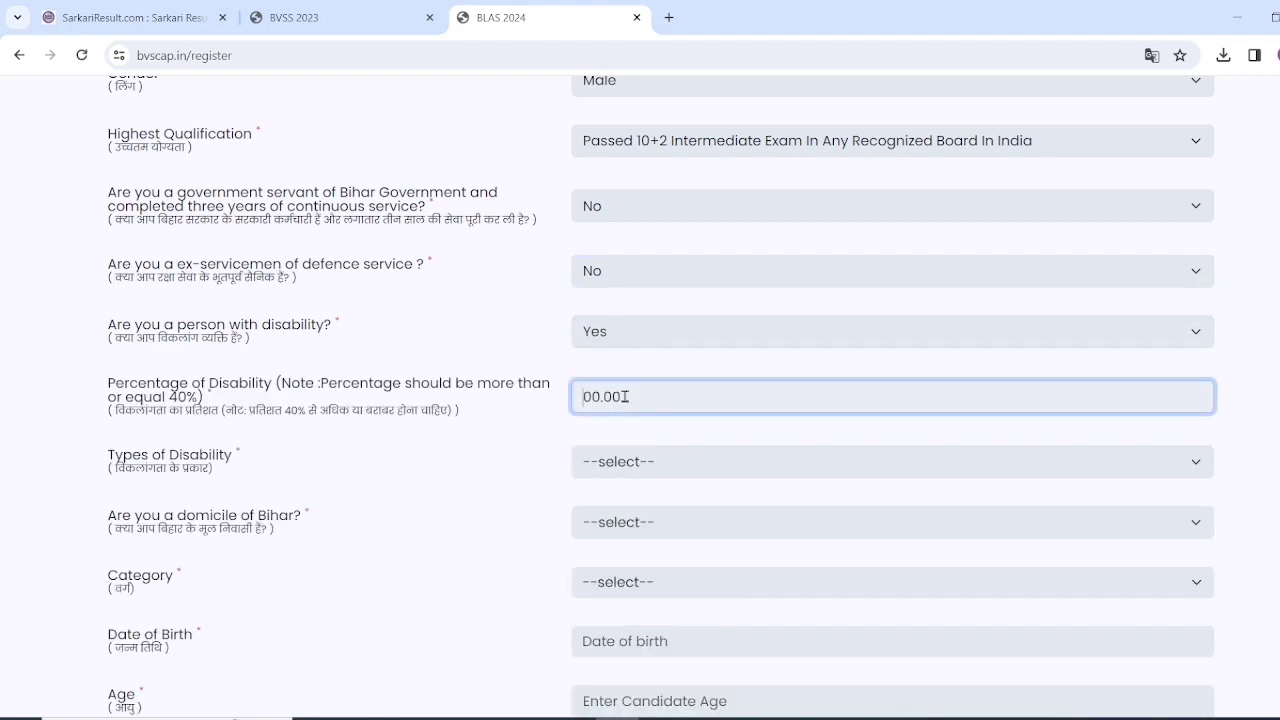
left_click(623, 340)
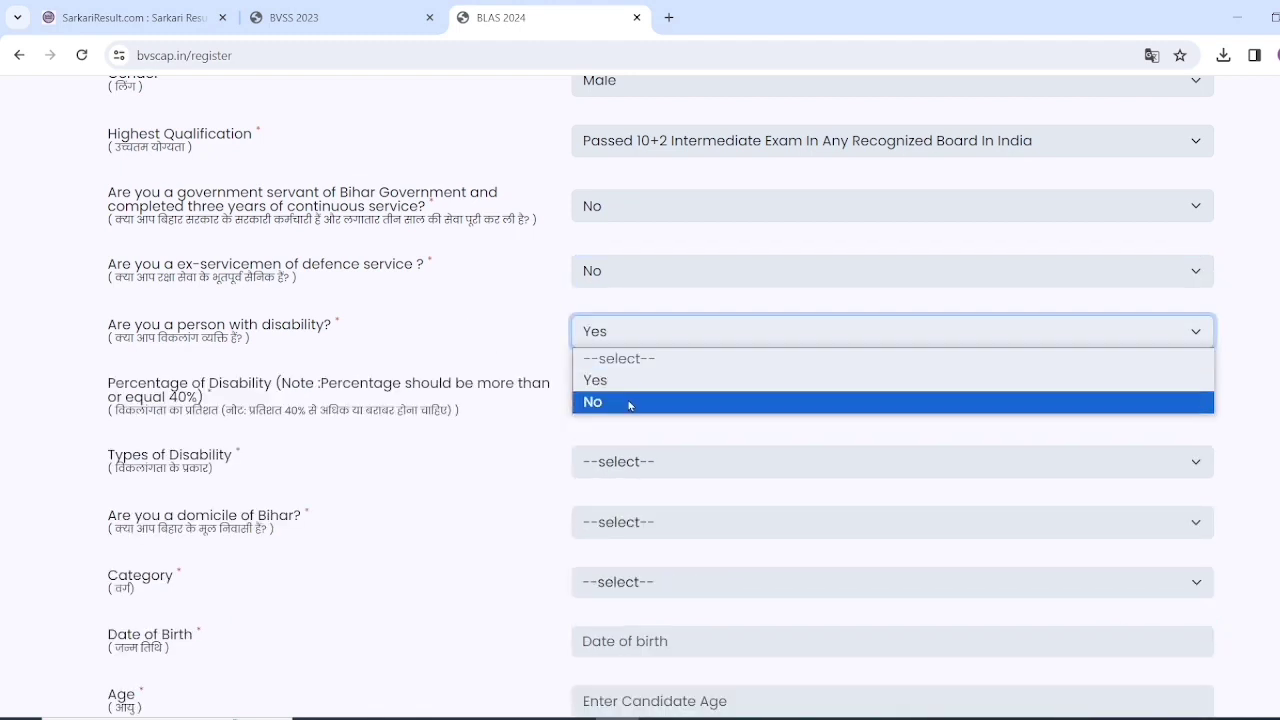
left_click(630, 404)
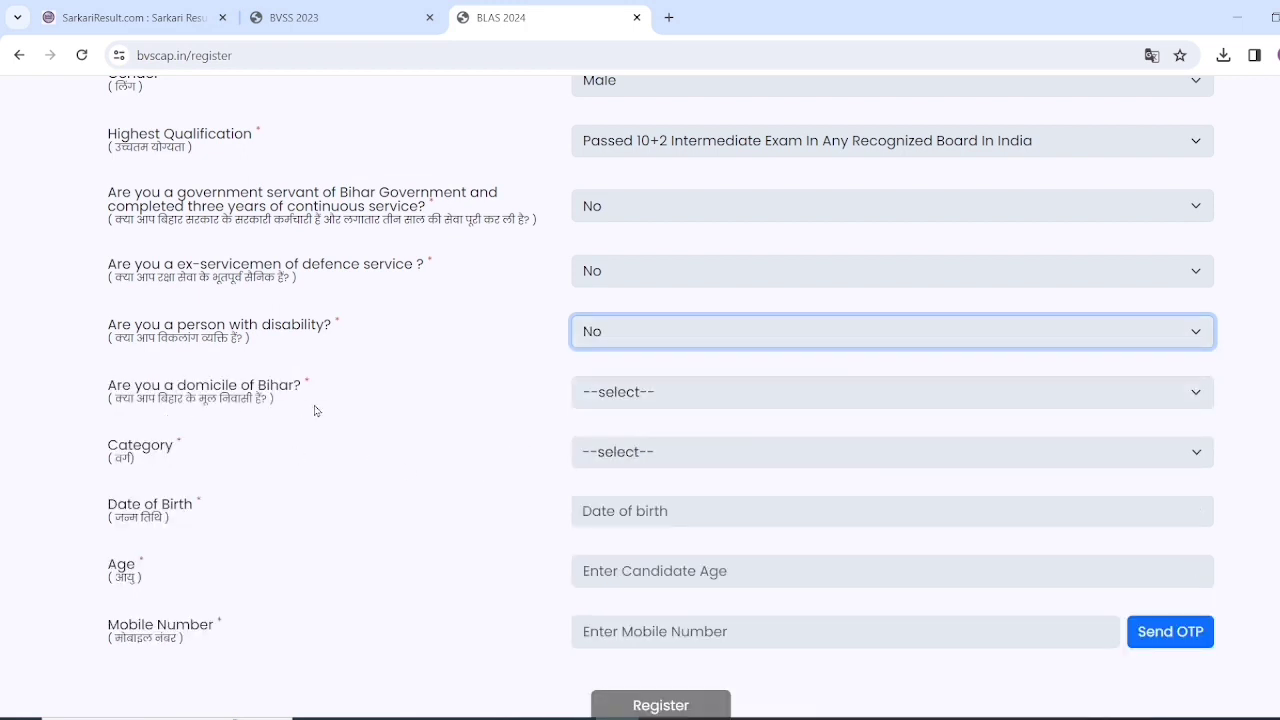
left_click(620, 396)
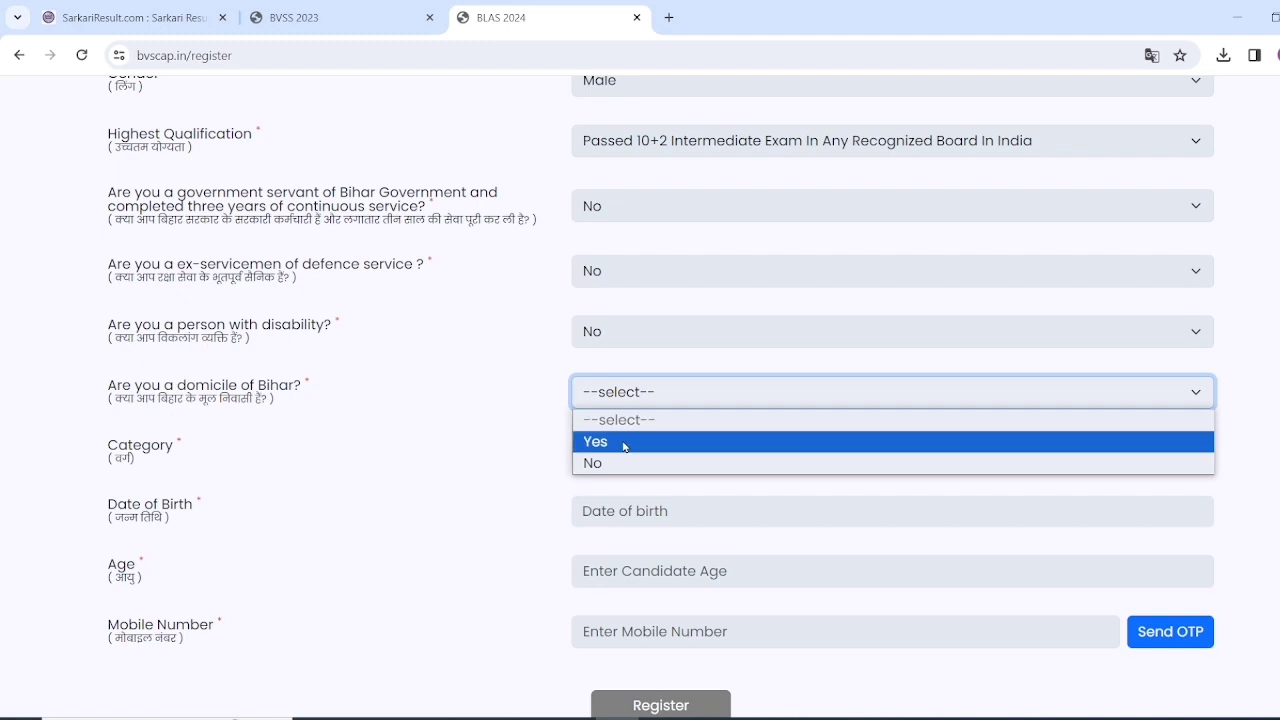
left_click(621, 442)
left_click(622, 402)
left_click(630, 462)
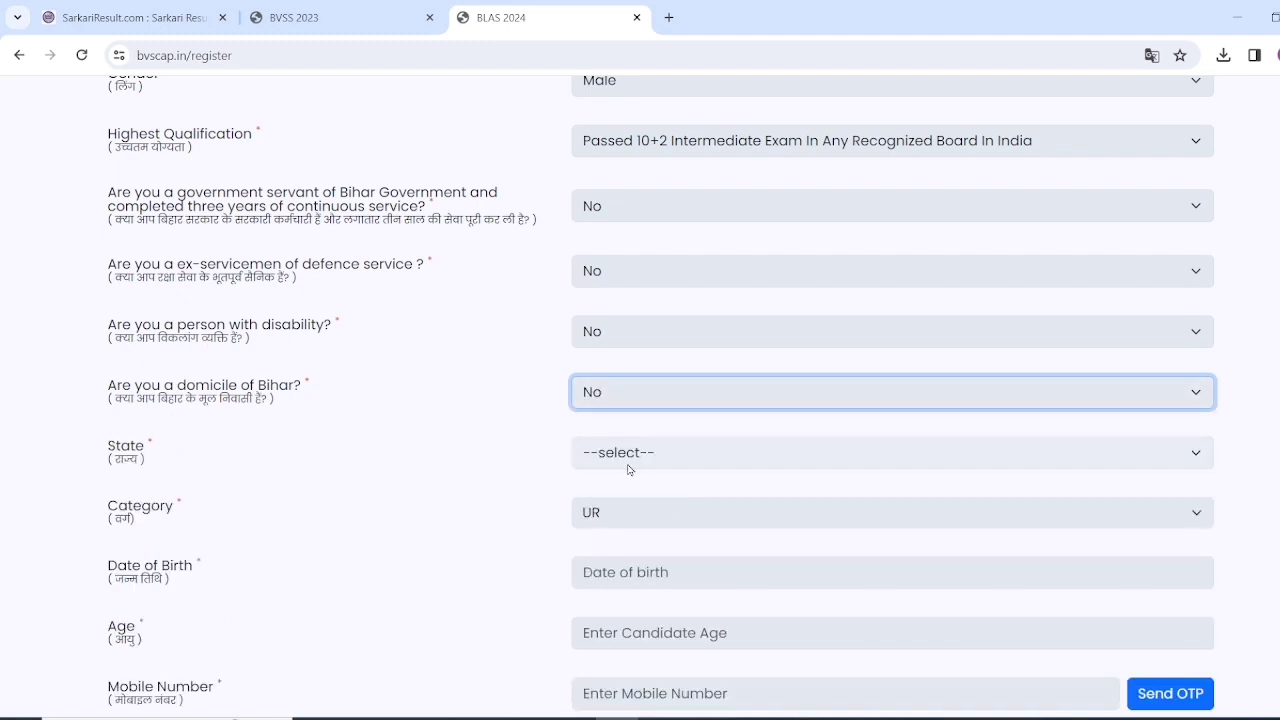
- Choose JHARKHAND as the State
scroll(630, 467, "down", 1)
left_click(656, 376)
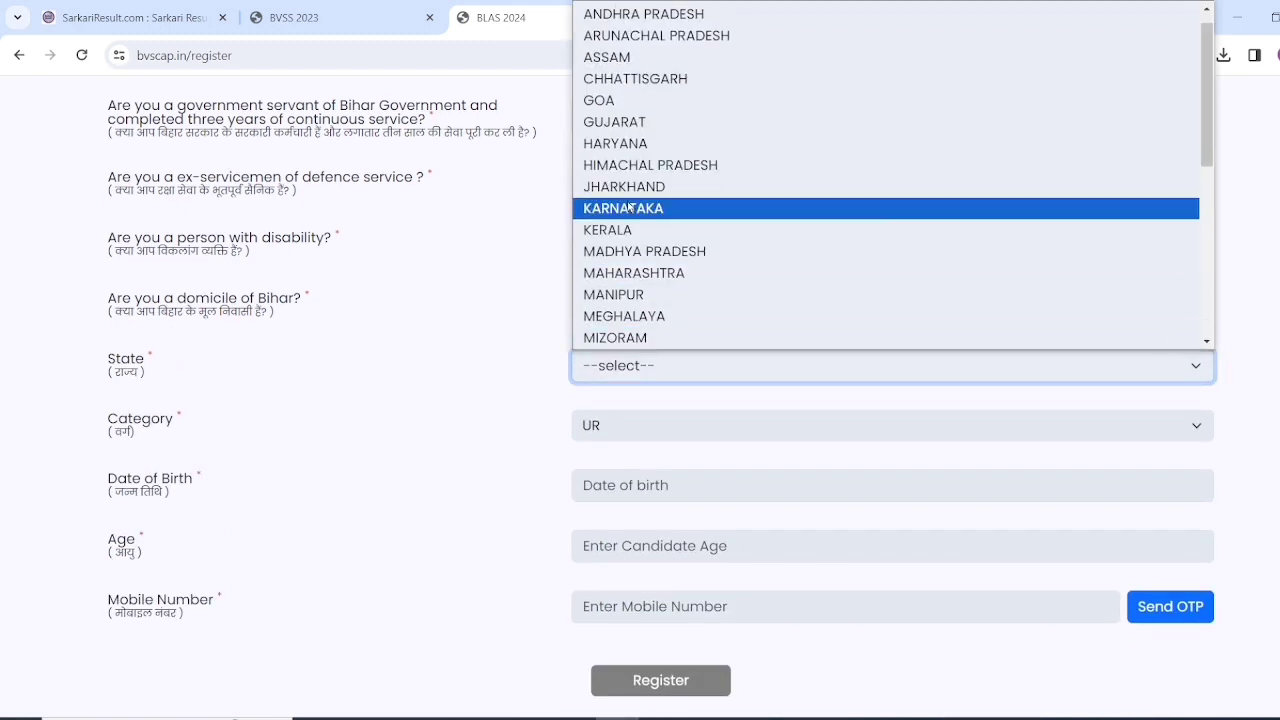
left_click(629, 195)
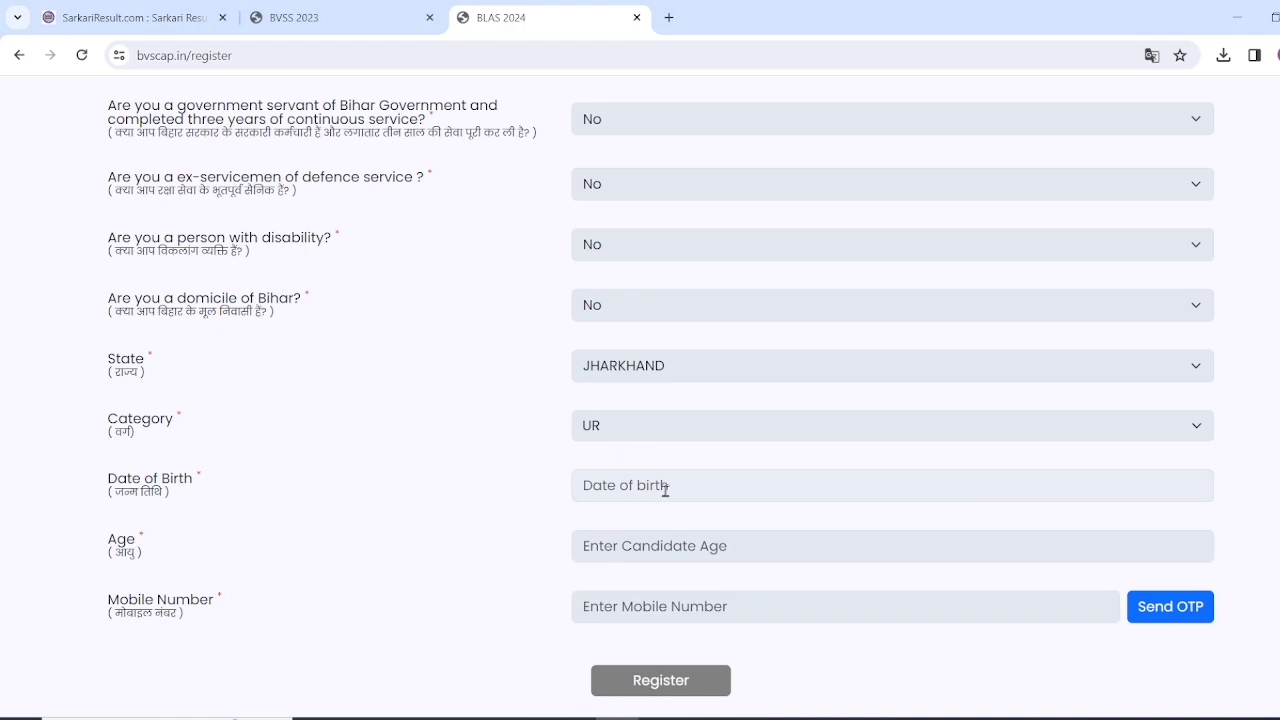
left_click(662, 564)
left_click(505, 550)
left_click(661, 365)
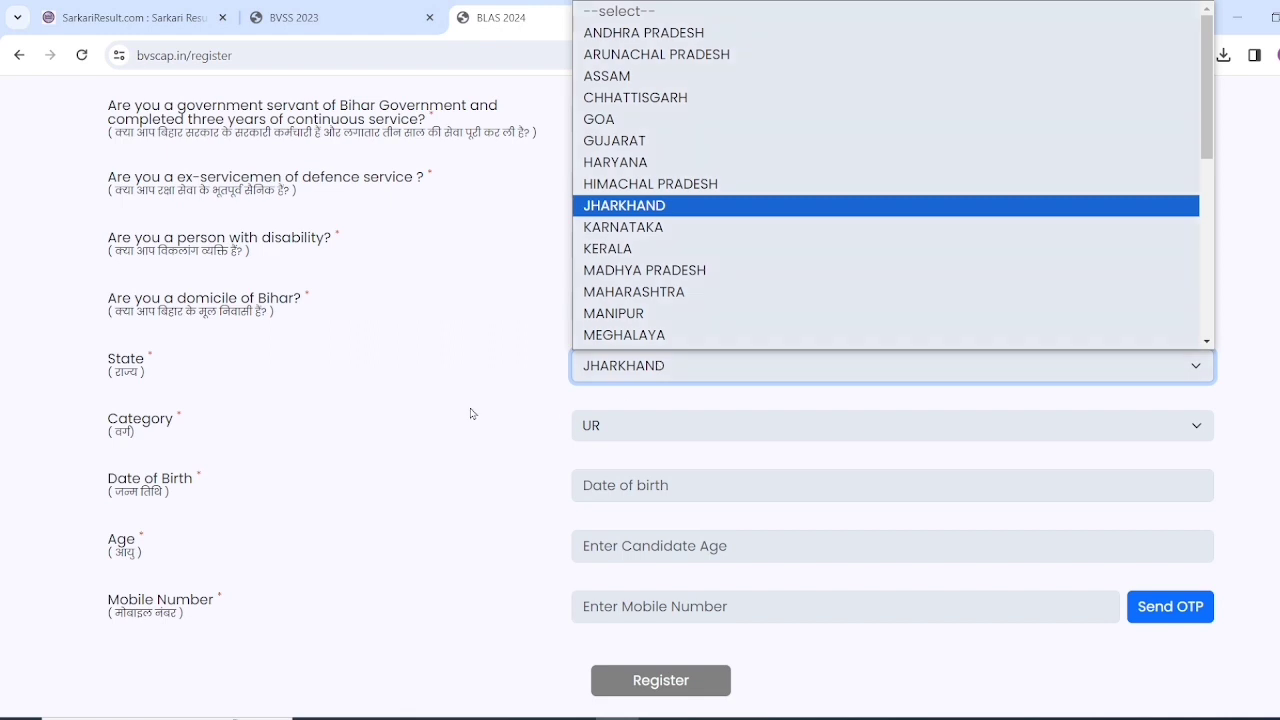
left_click(471, 413)
- Switch Bihar domicile back to Yes and set Category to EBC
left_click(605, 306)
left_click(620, 358)
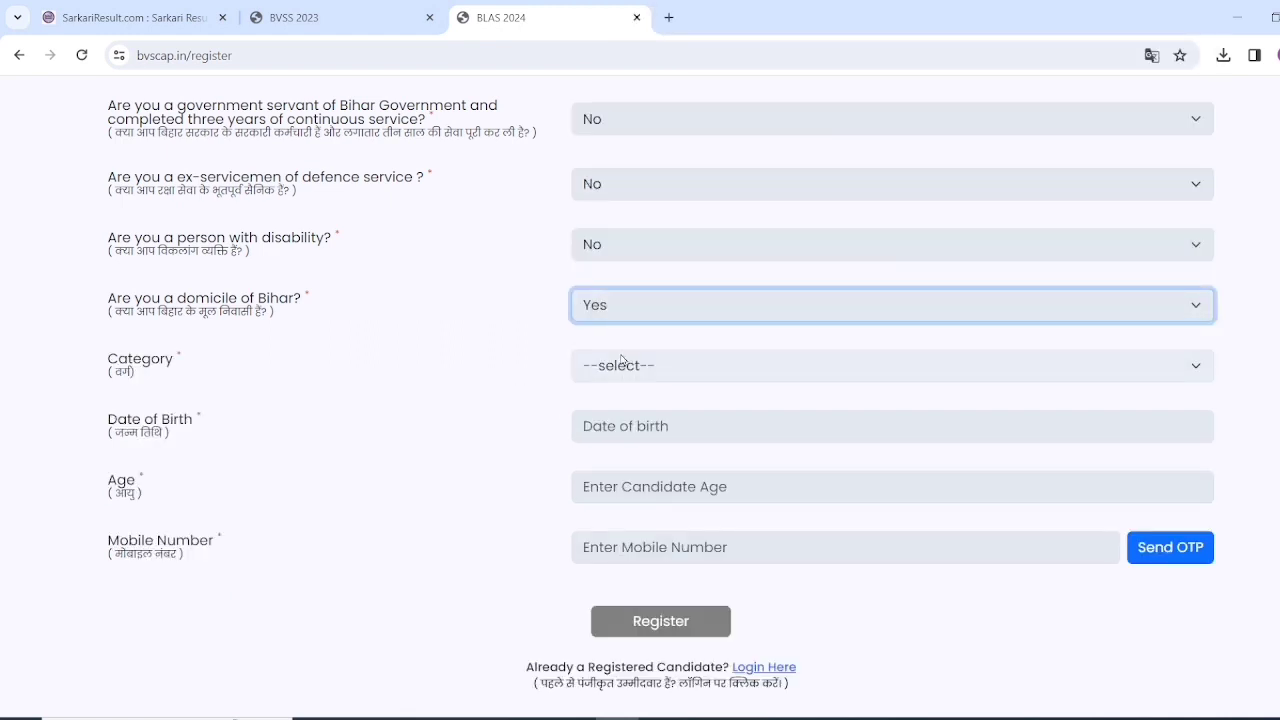
left_click(727, 369)
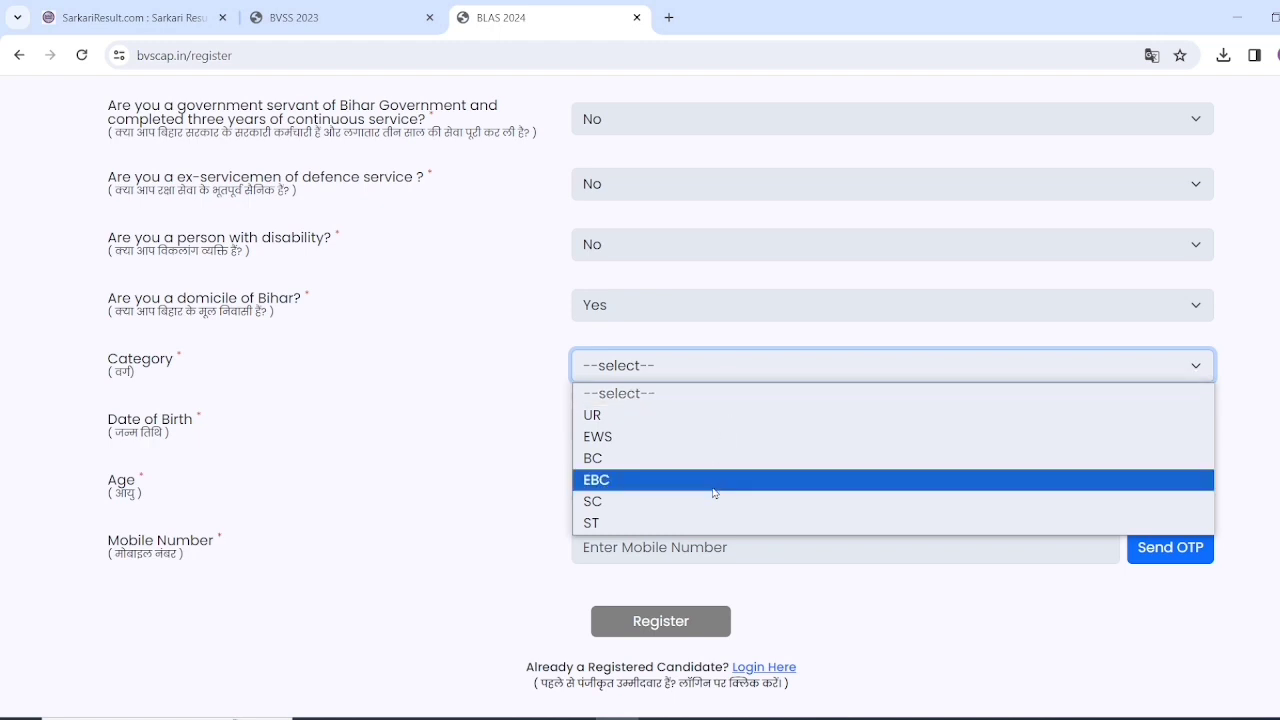
left_click(692, 415)
left_click(634, 364)
left_click(635, 437)
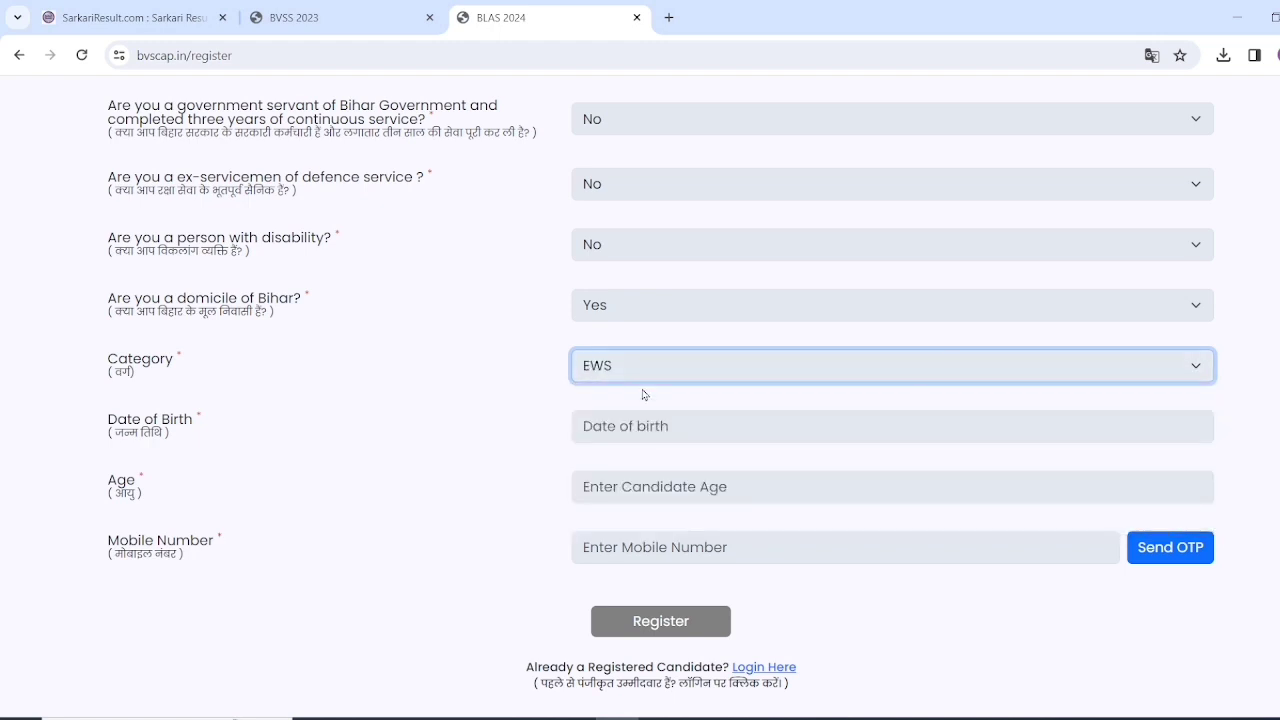
left_click(637, 368)
left_click(636, 458)
left_click(633, 368)
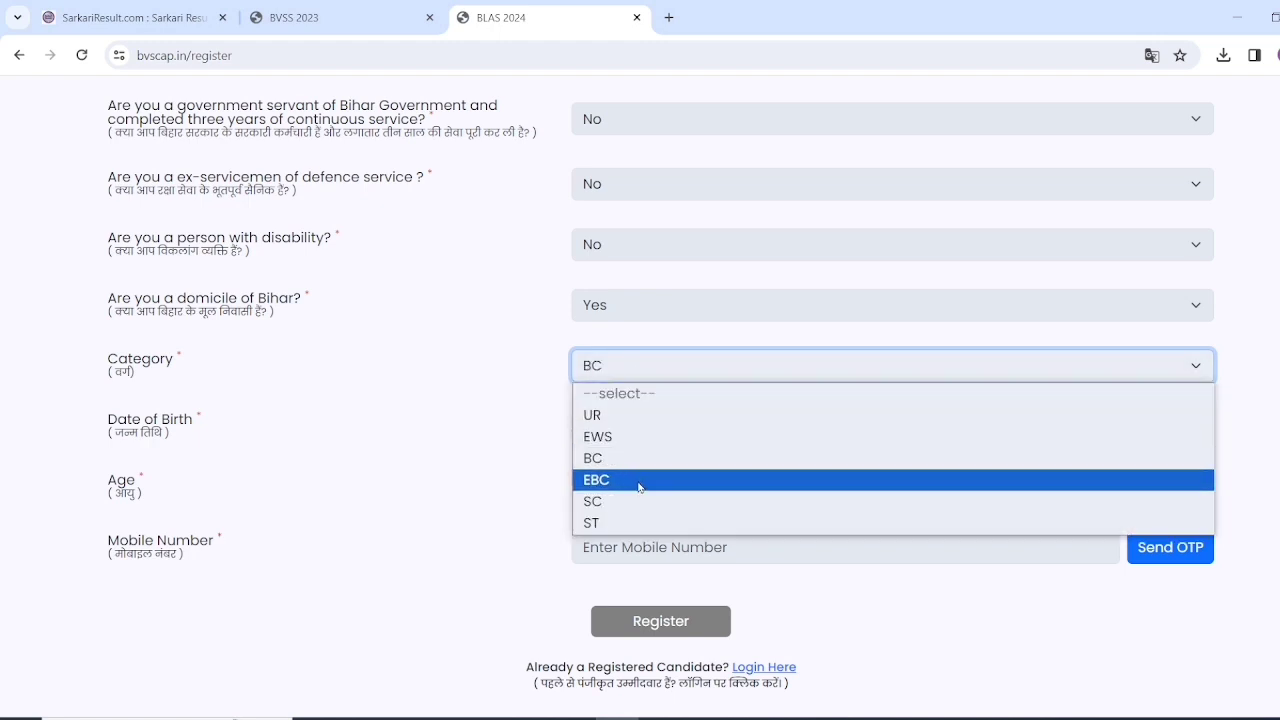
left_click(640, 482)
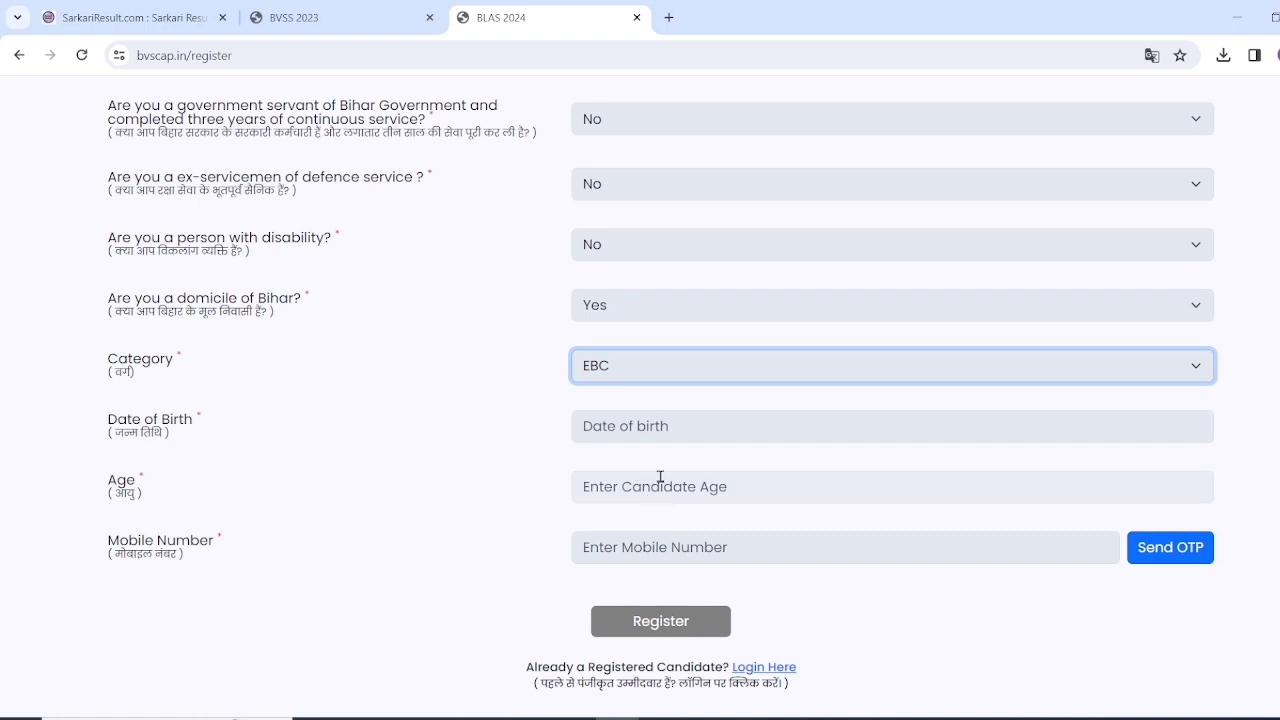
- Set the date of birth to 16 November 2002 with the date picker
left_click(590, 428)
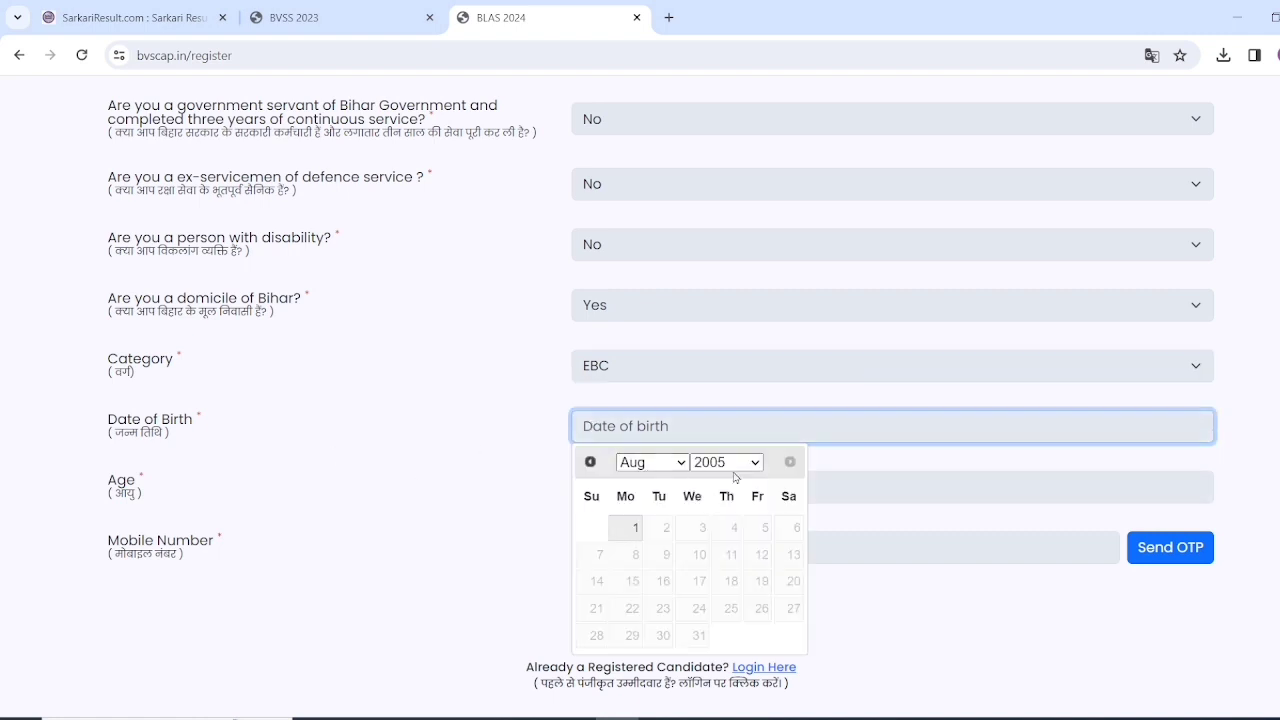
left_click(729, 465)
type("2002")
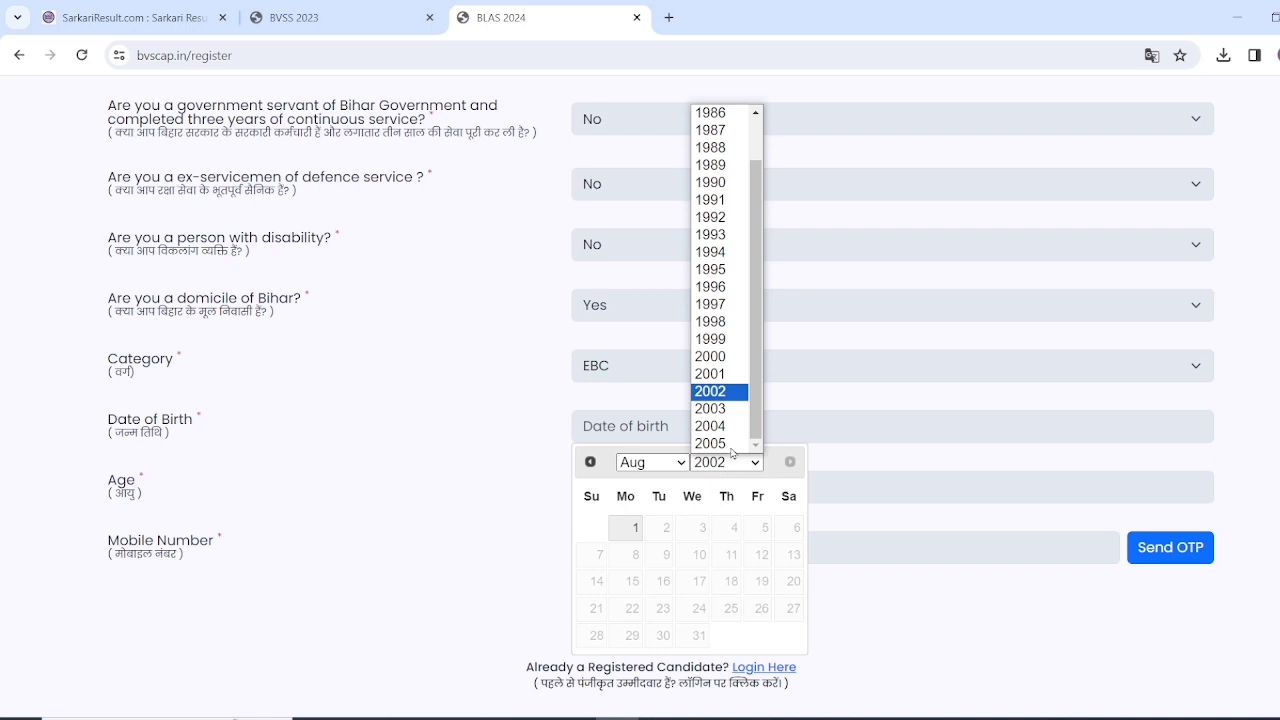
left_click(712, 391)
left_click(661, 473)
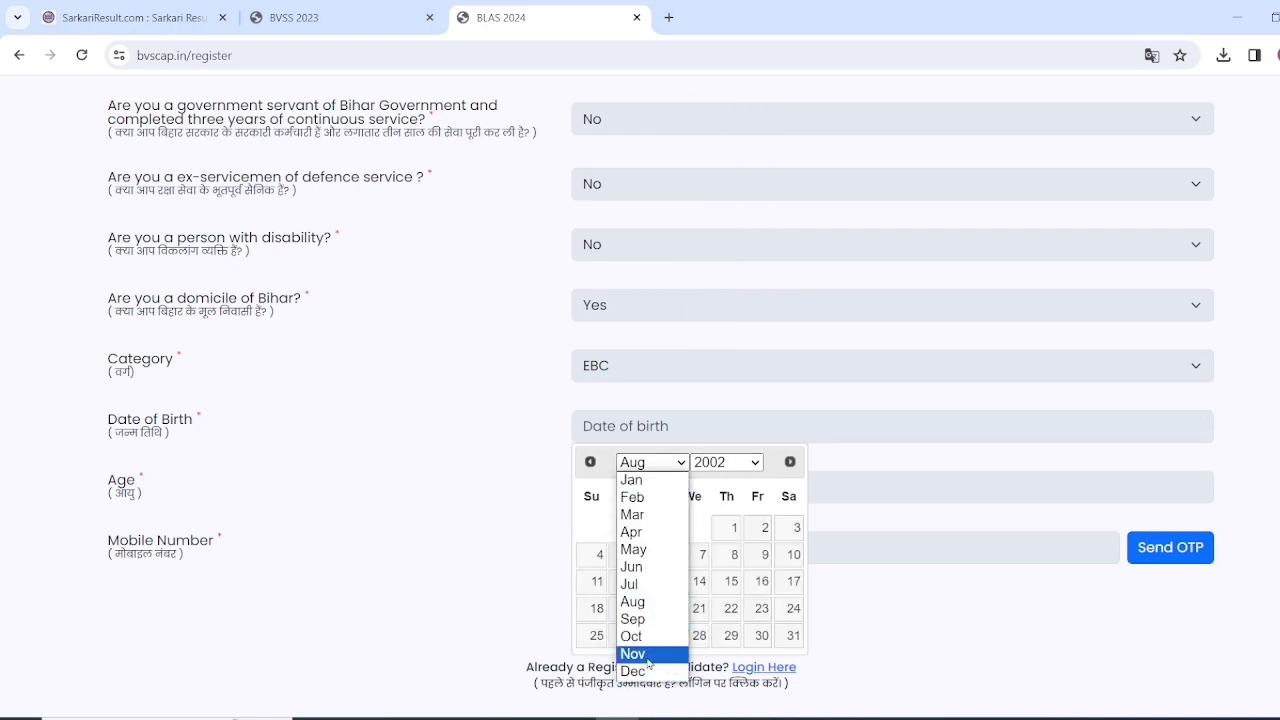
left_click(634, 651)
left_click(794, 582)
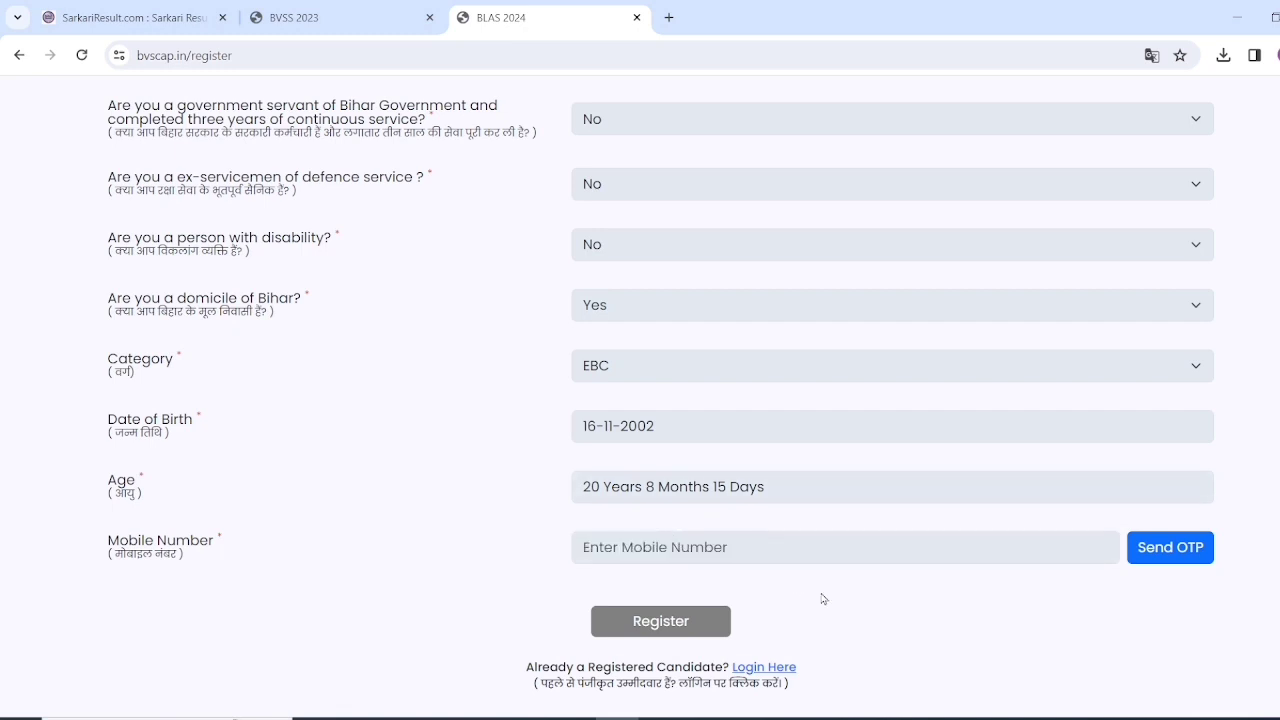
- Enter the candidate's mobile number, send the OTP, and go to the Confirm OTP box
left_click(744, 547)
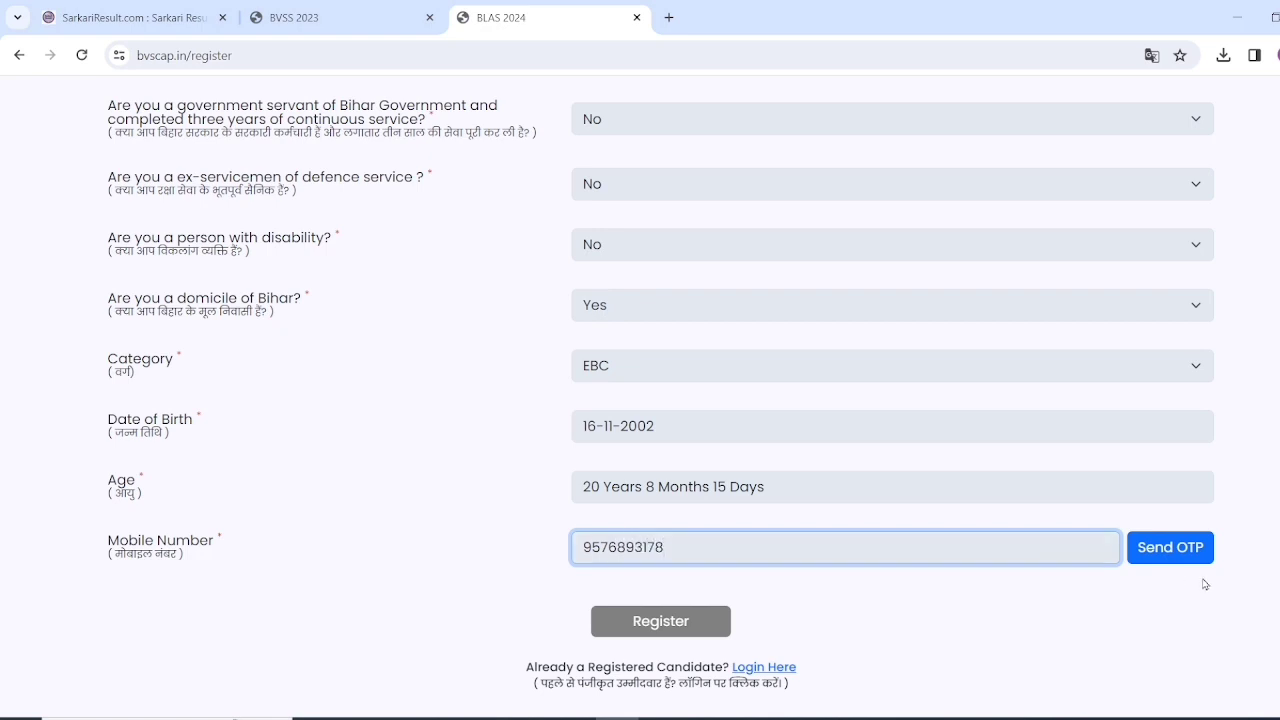
left_click(1180, 548)
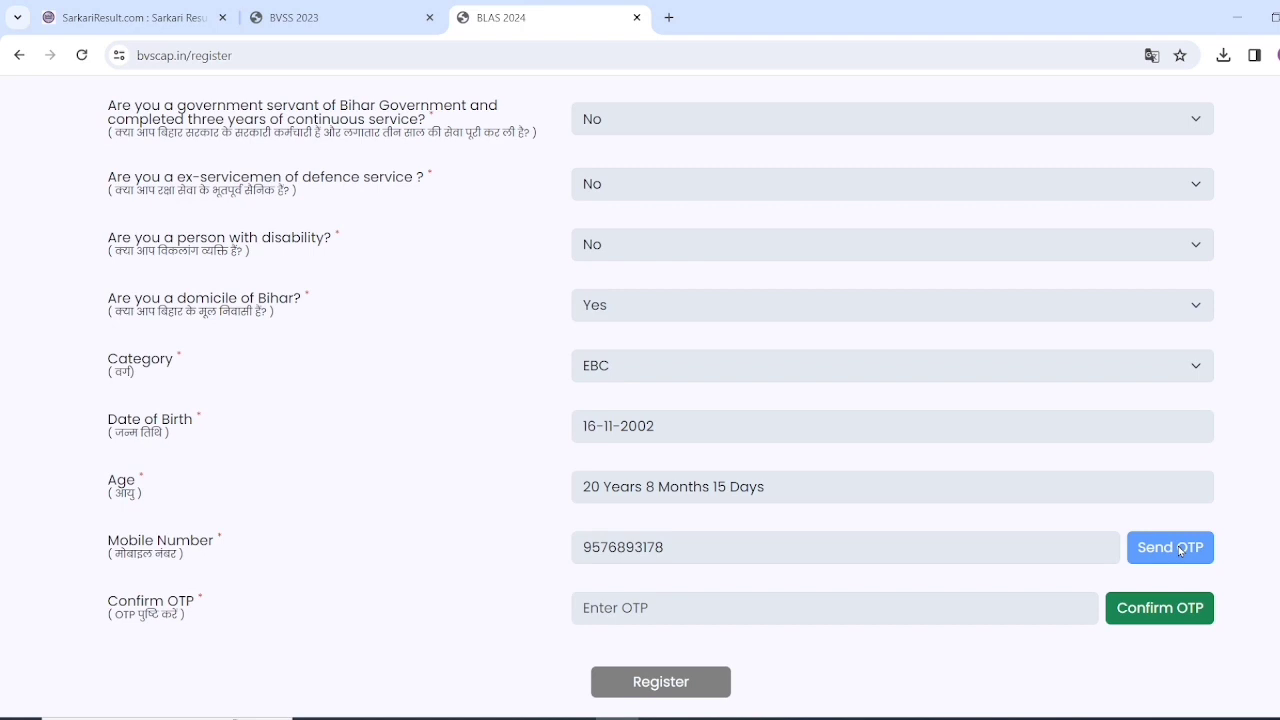
left_click(790, 606)
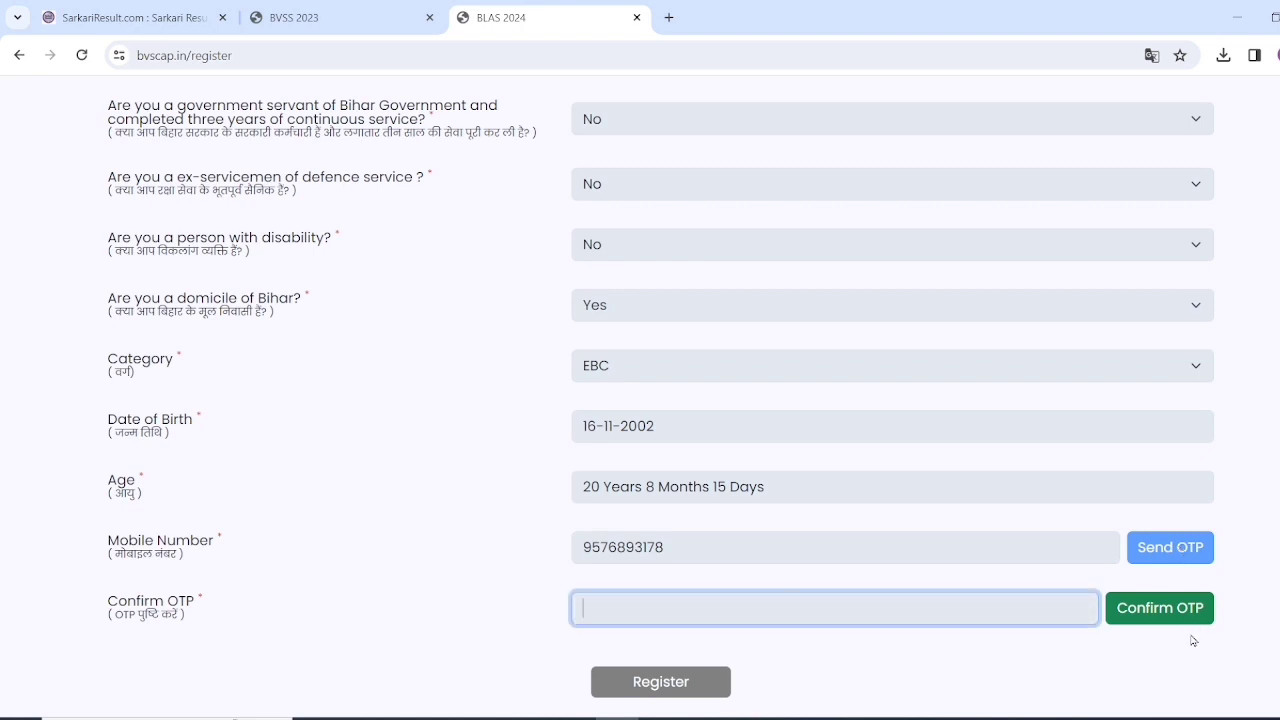
scroll(1190, 638, "down", 1)
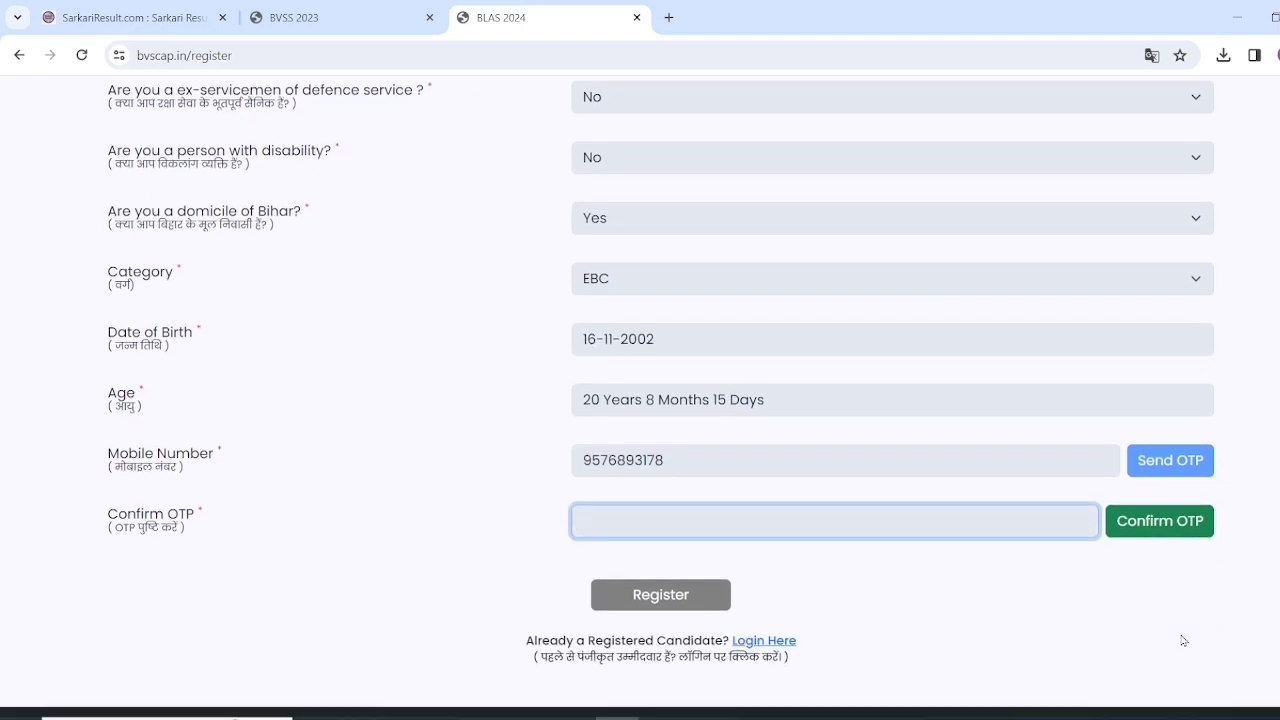
- Register the candidate and continue to login from the success page
left_click(624, 596)
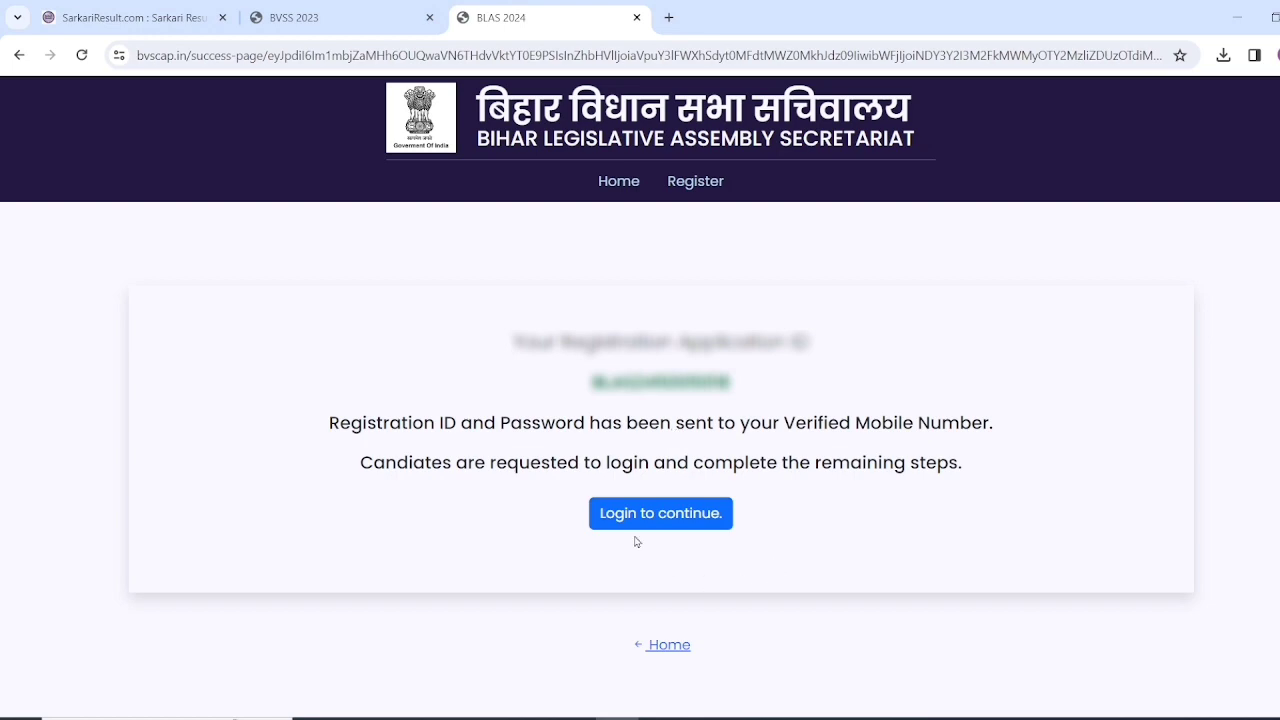
left_click(658, 516)
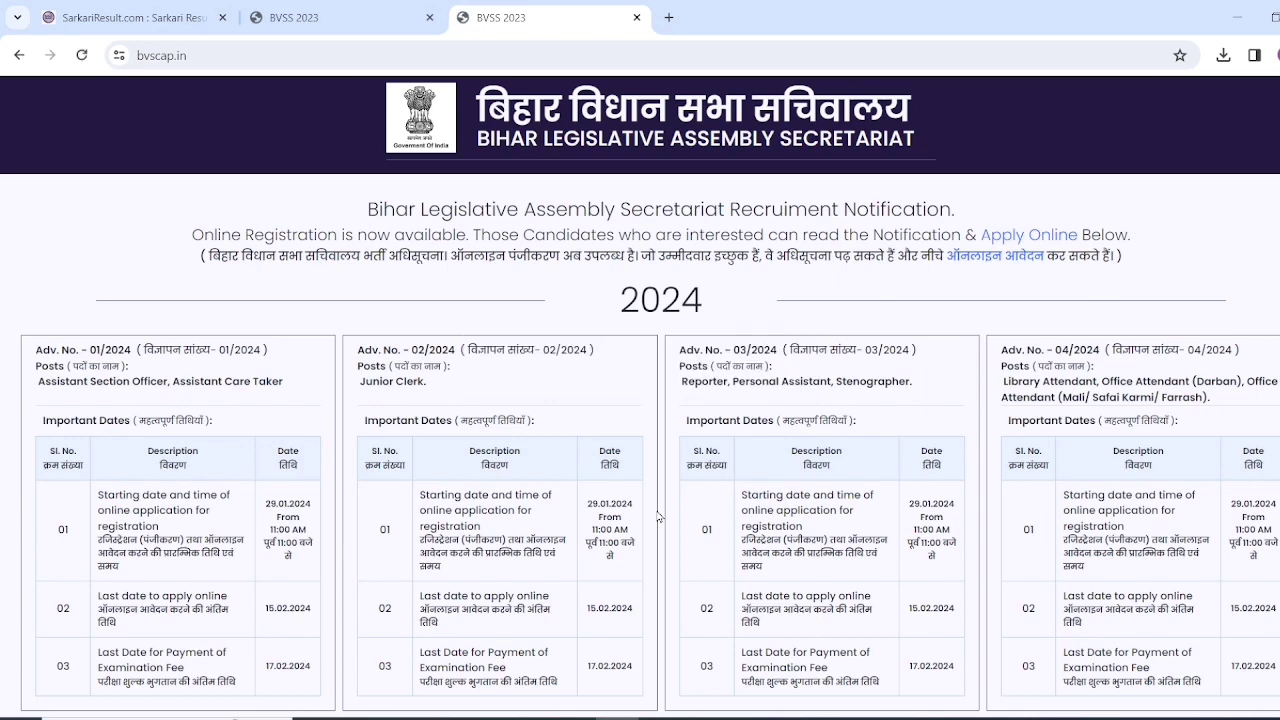
- Choose Apply Now and log in with the application ID or mobile number and password
scroll(658, 516, "down", 5)
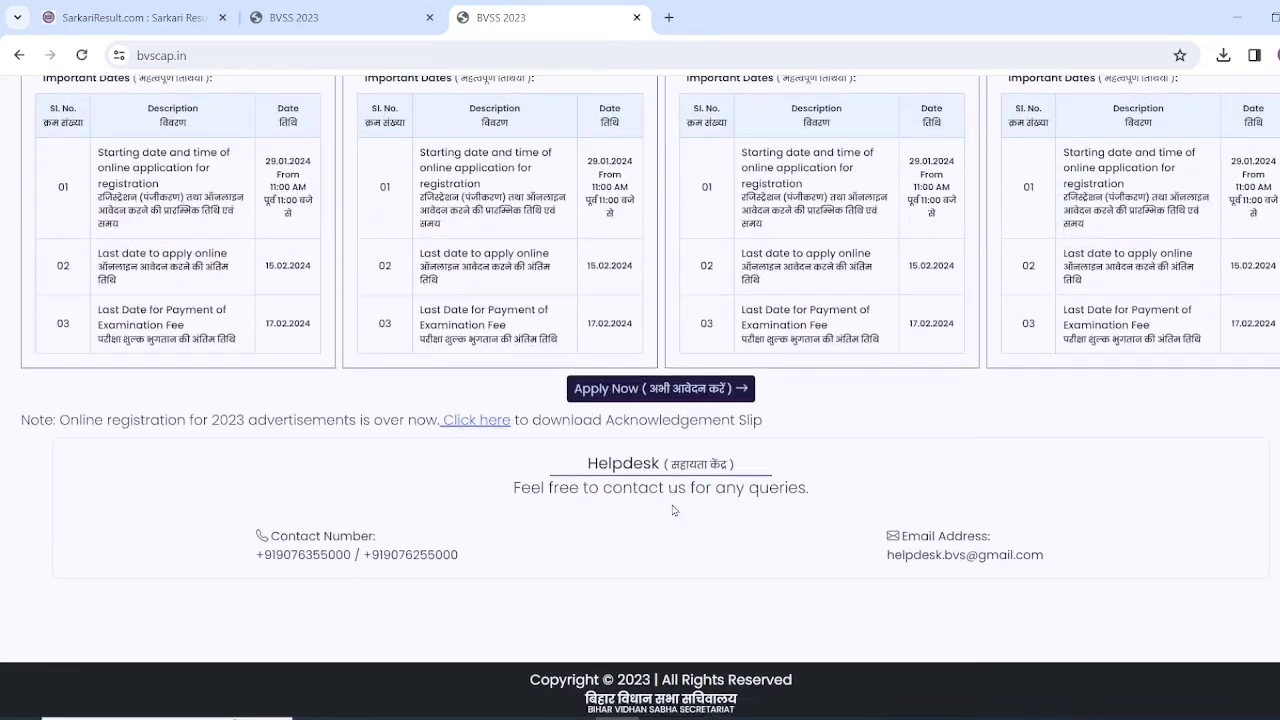
left_click(636, 393)
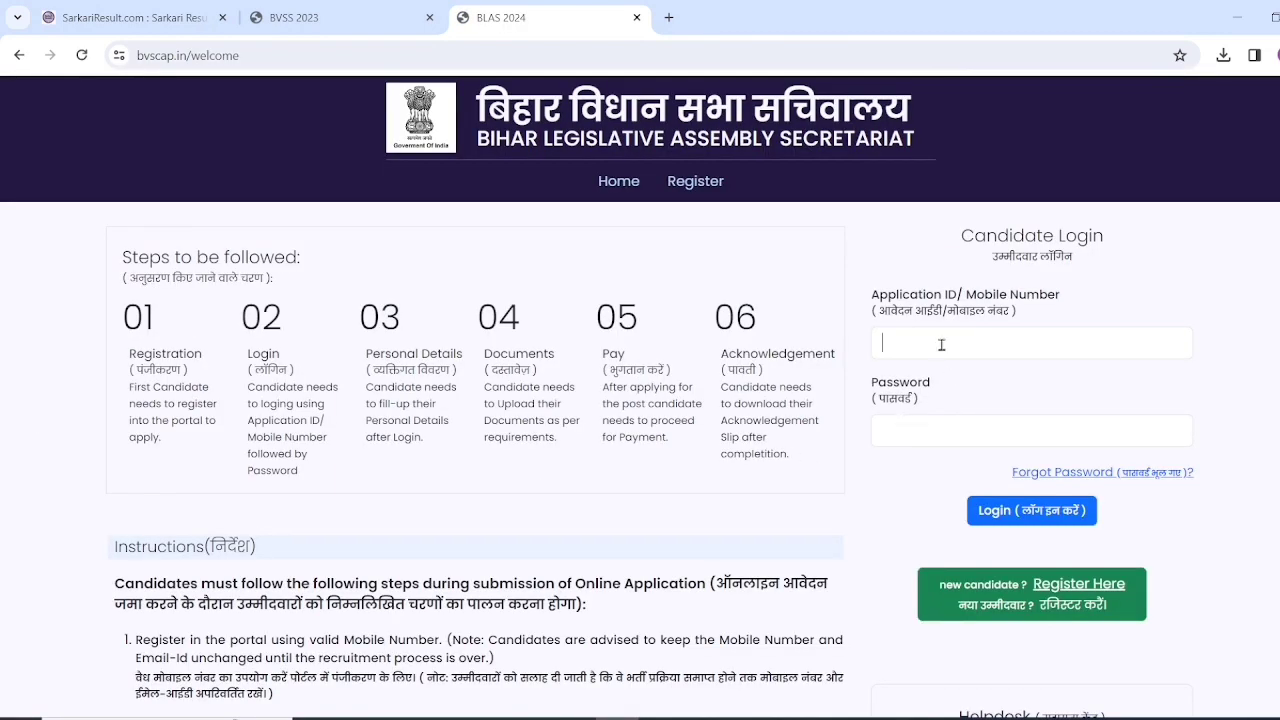
left_click(942, 345)
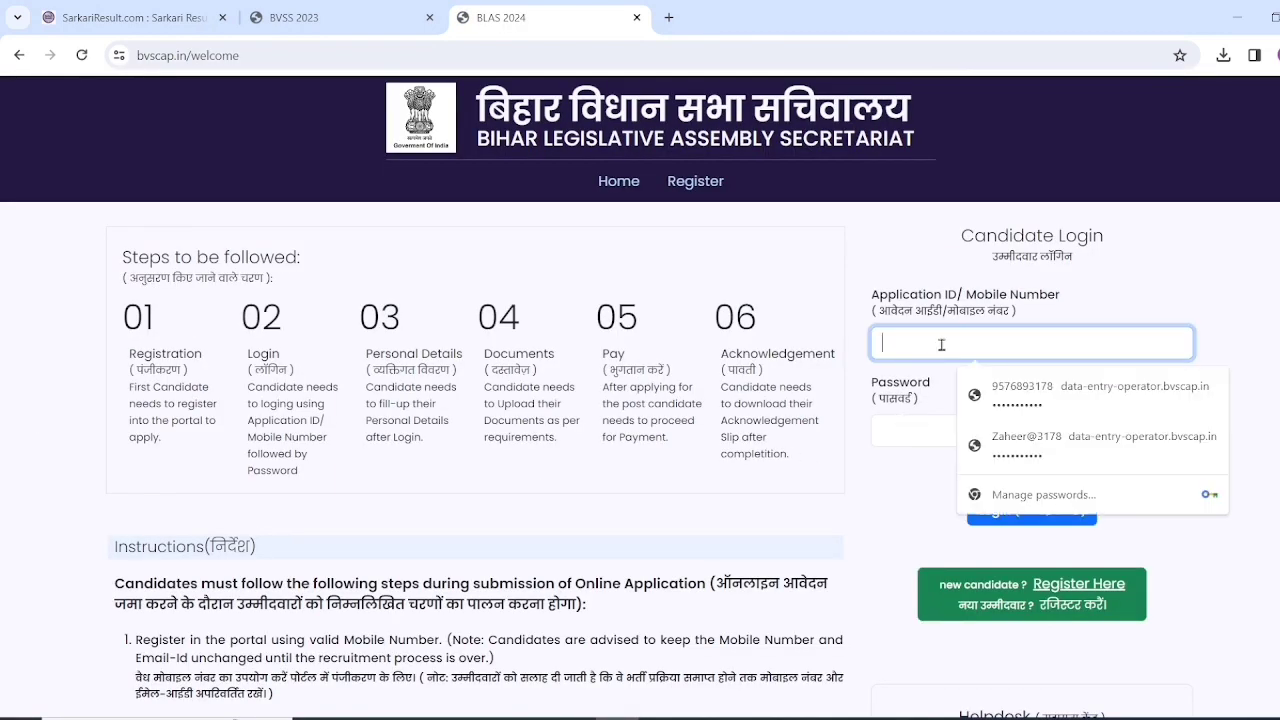
left_click(908, 422)
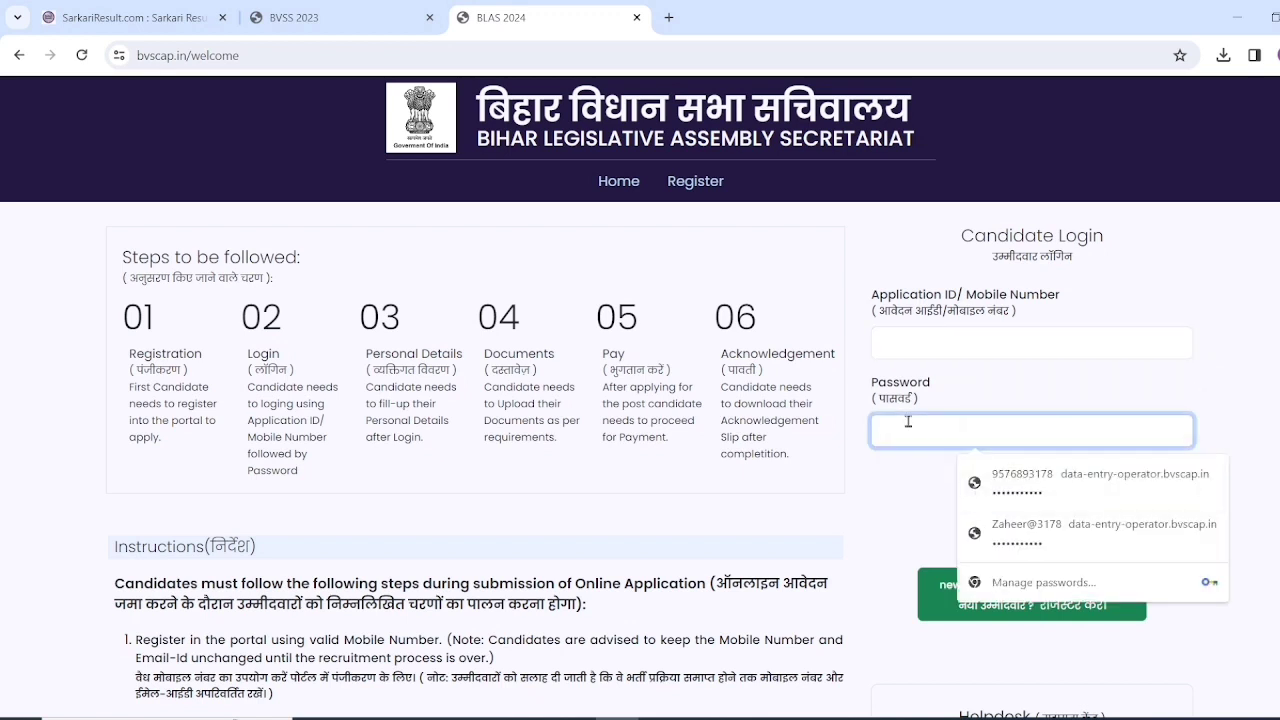
left_click(880, 488)
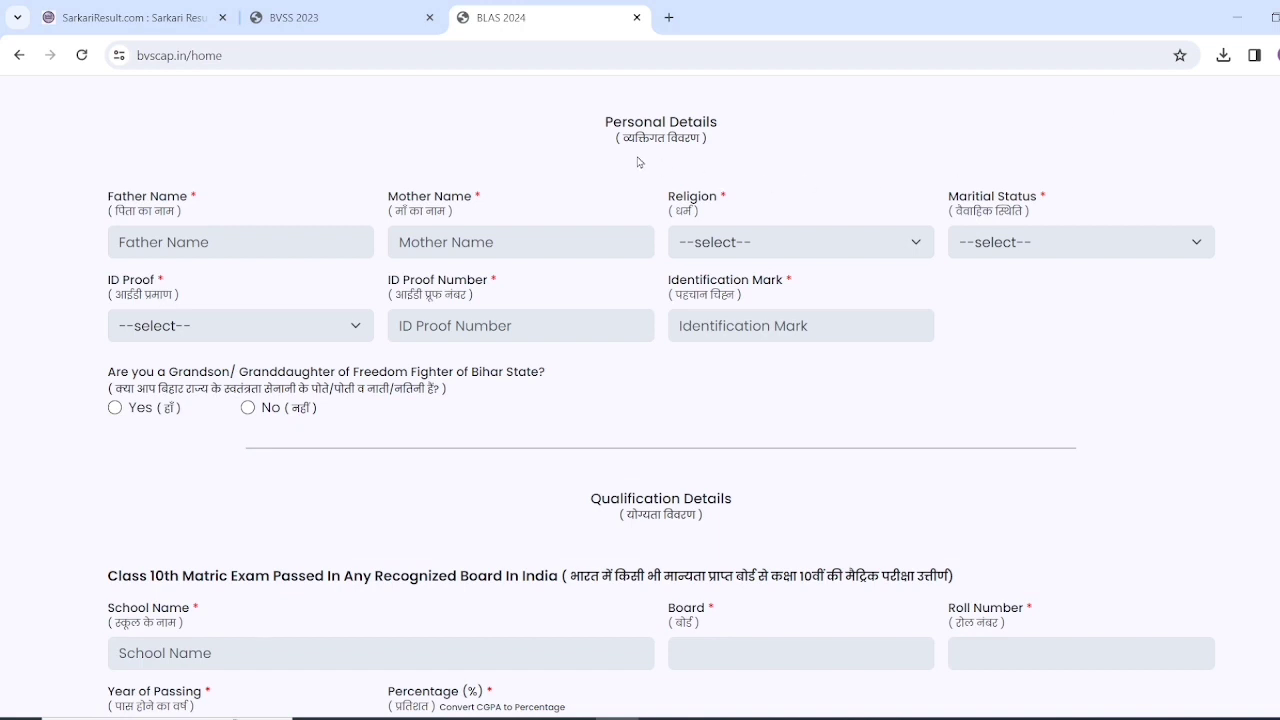
- Set the religion to Hinduism in the personal details
left_click(161, 241)
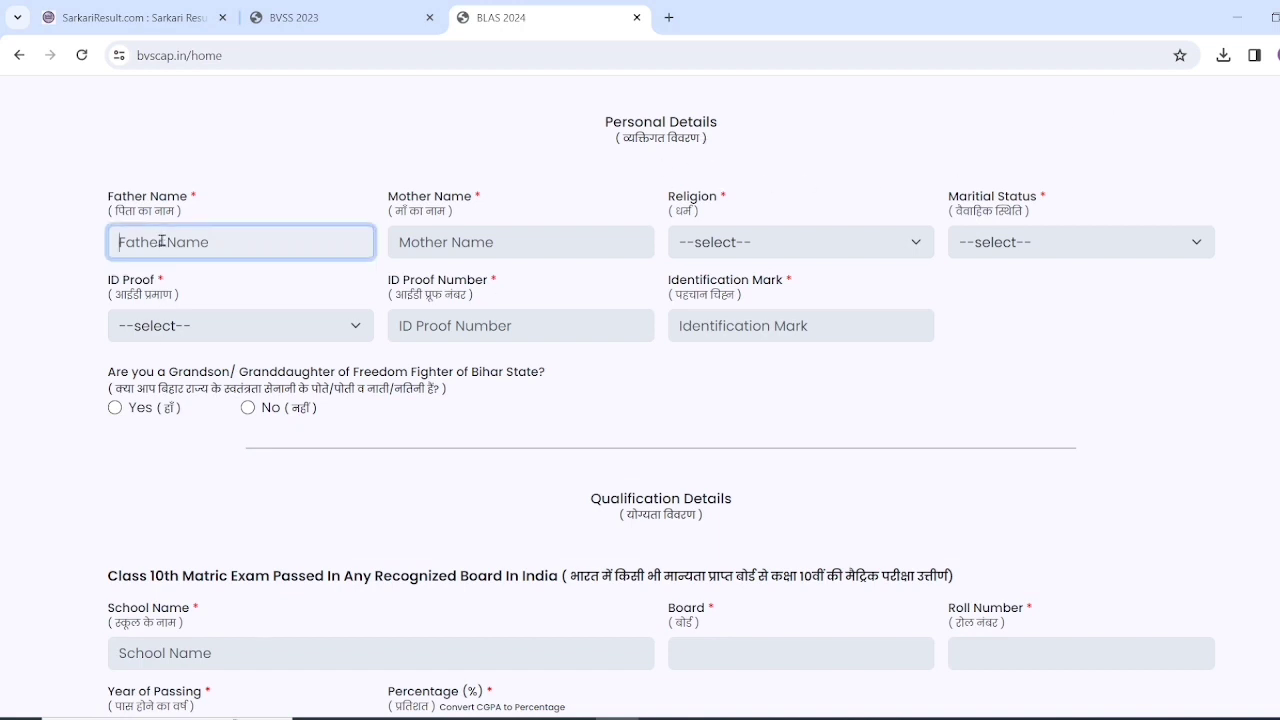
left_click(450, 244)
left_click(732, 247)
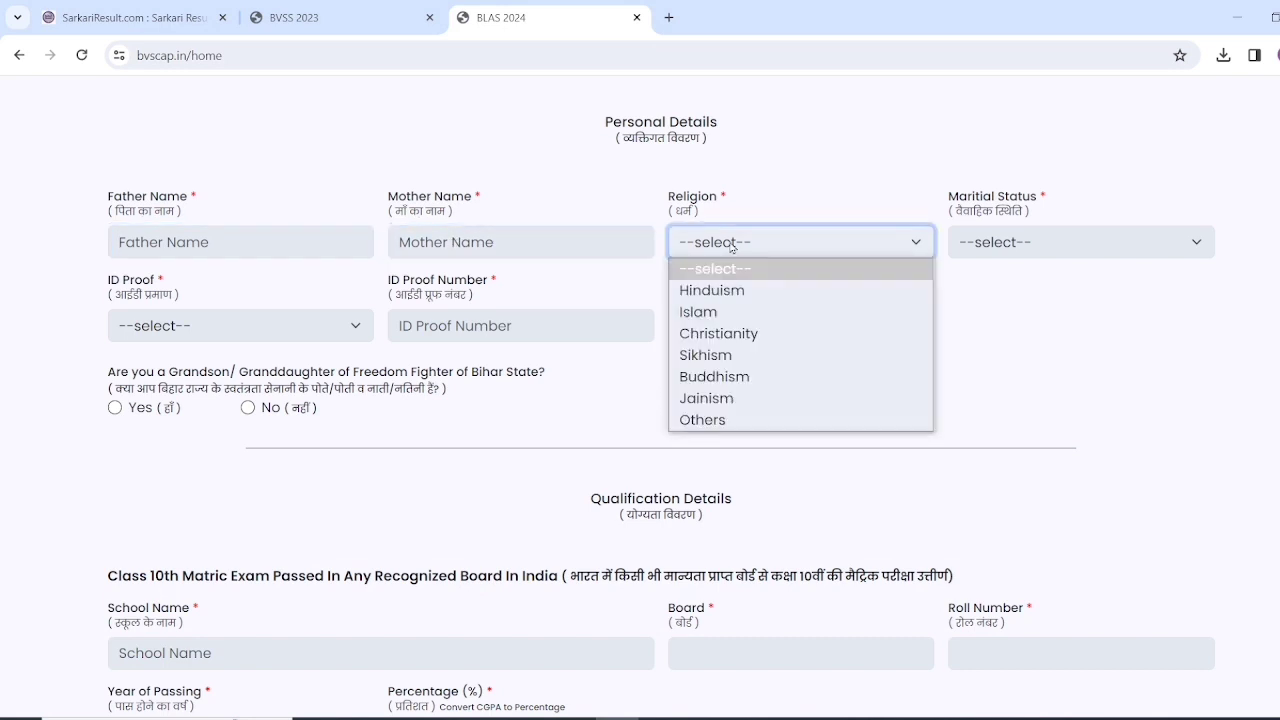
left_click(730, 312)
left_click(729, 247)
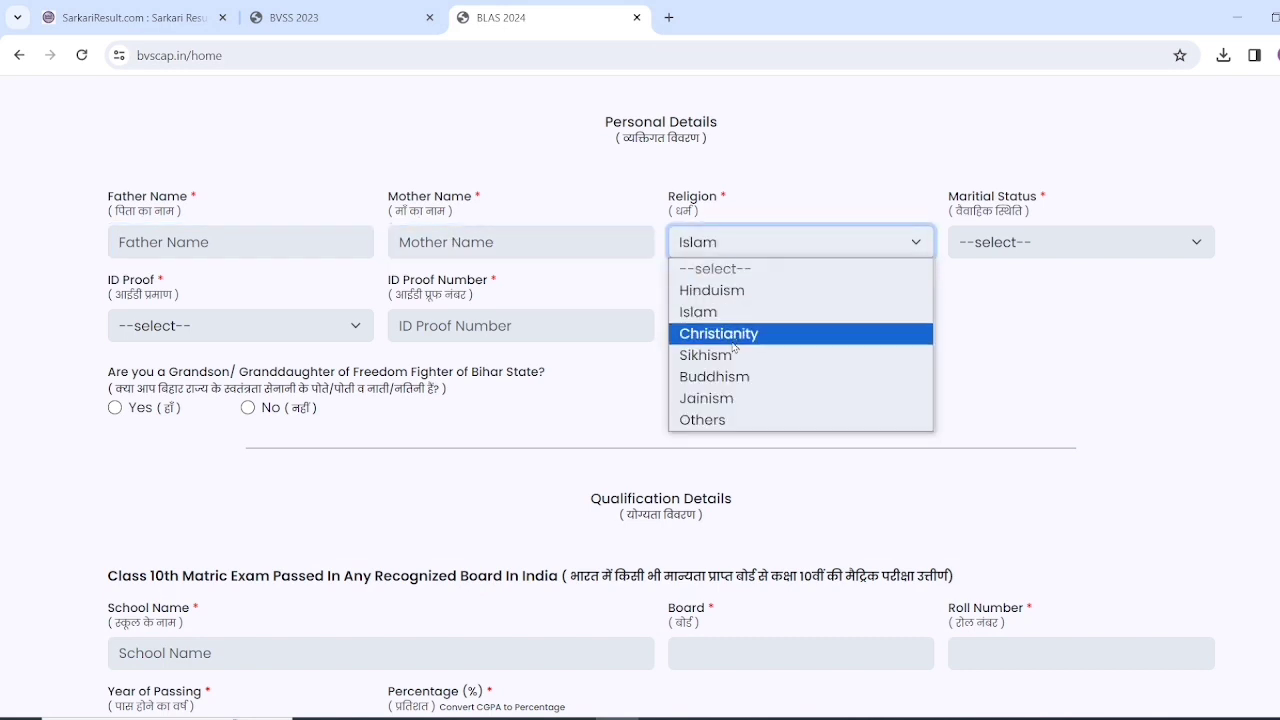
left_click(730, 292)
- Set the marital status to Single
left_click(1006, 248)
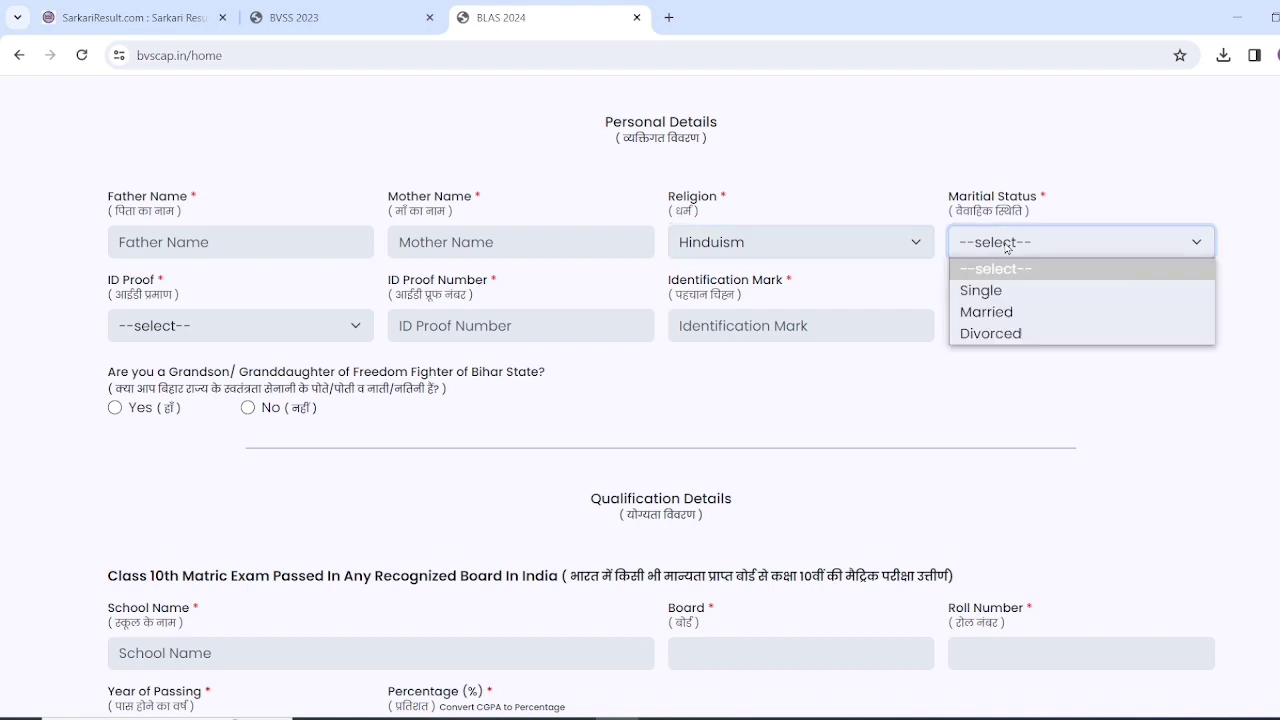
left_click(1004, 290)
left_click(1008, 250)
left_click(1013, 316)
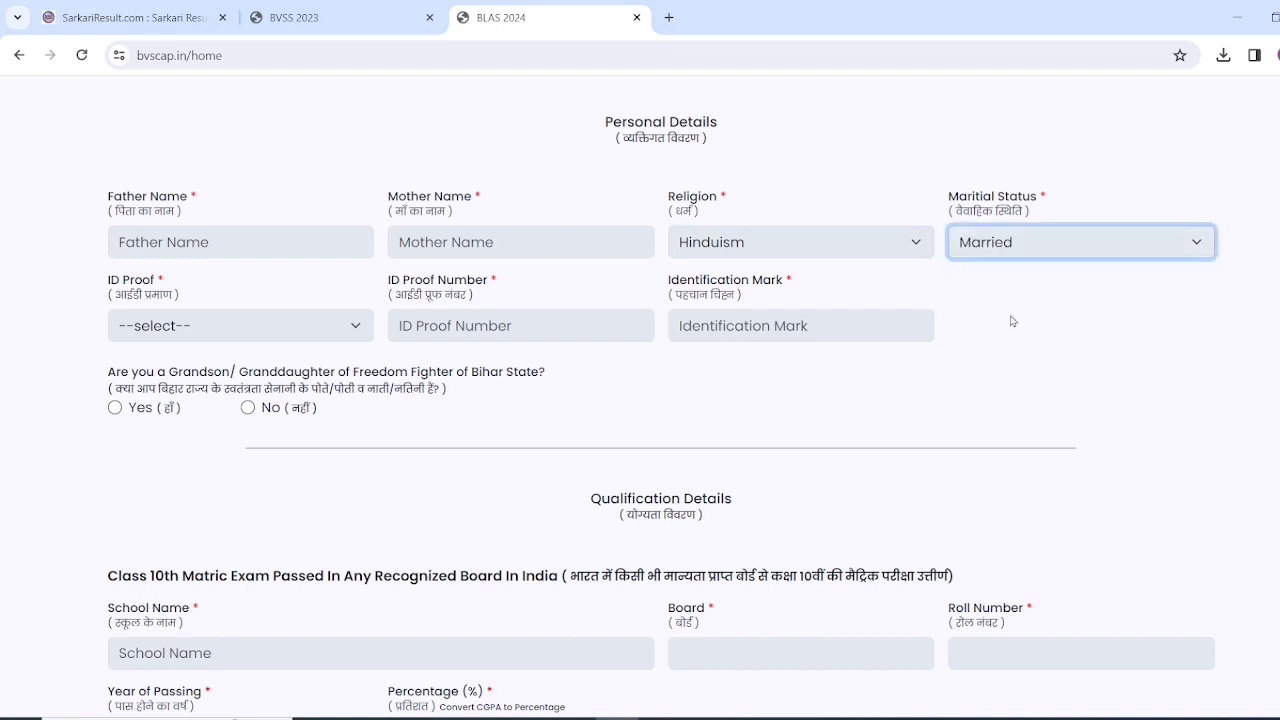
left_click(1008, 252)
left_click(1044, 403)
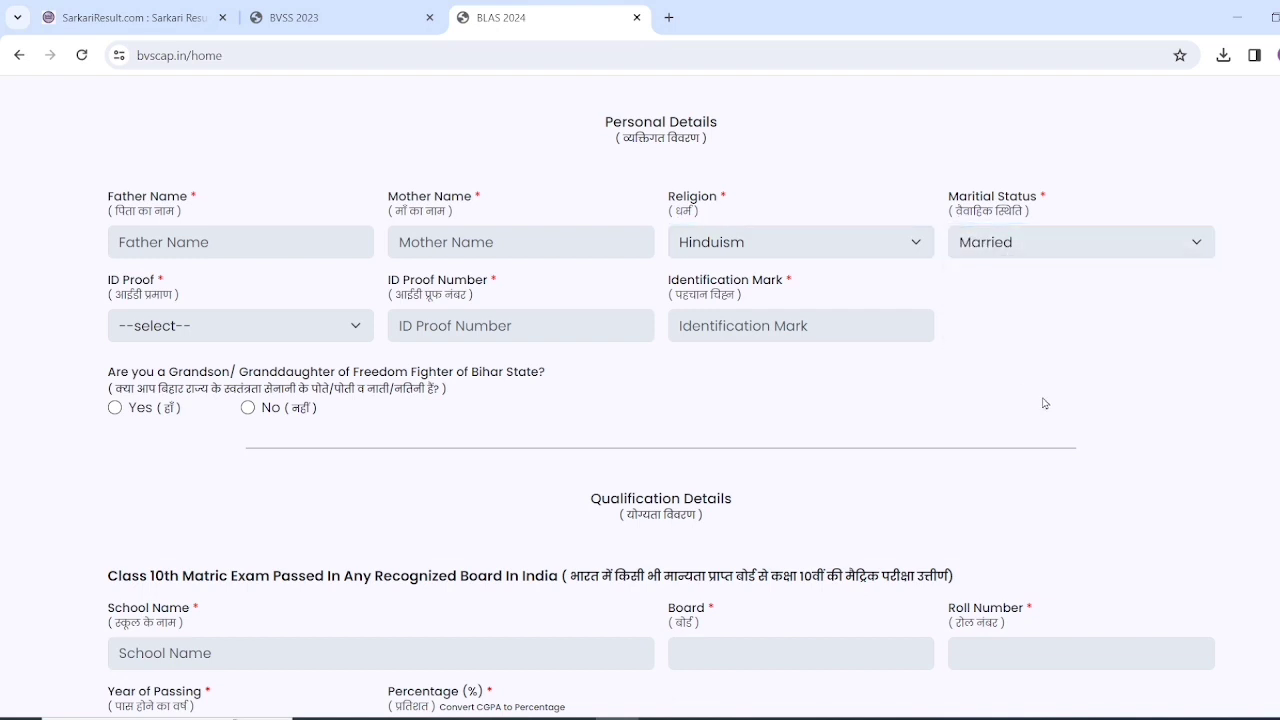
left_click(999, 248)
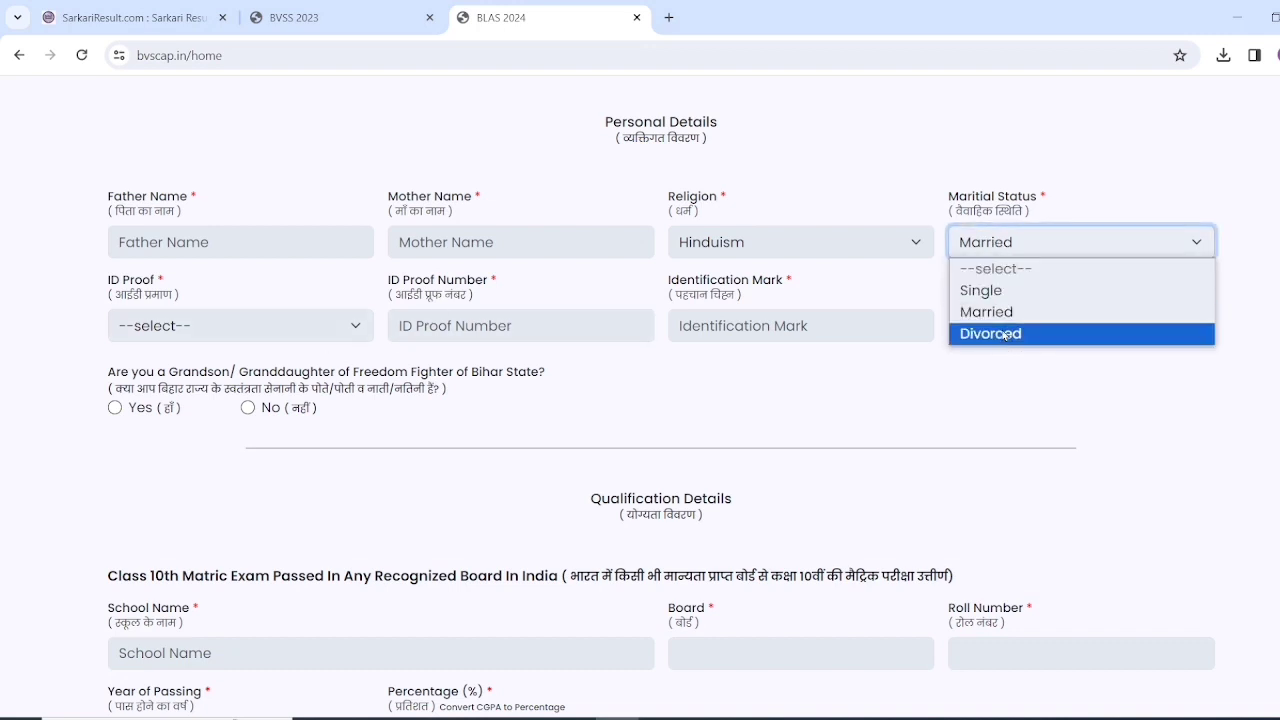
left_click(1004, 299)
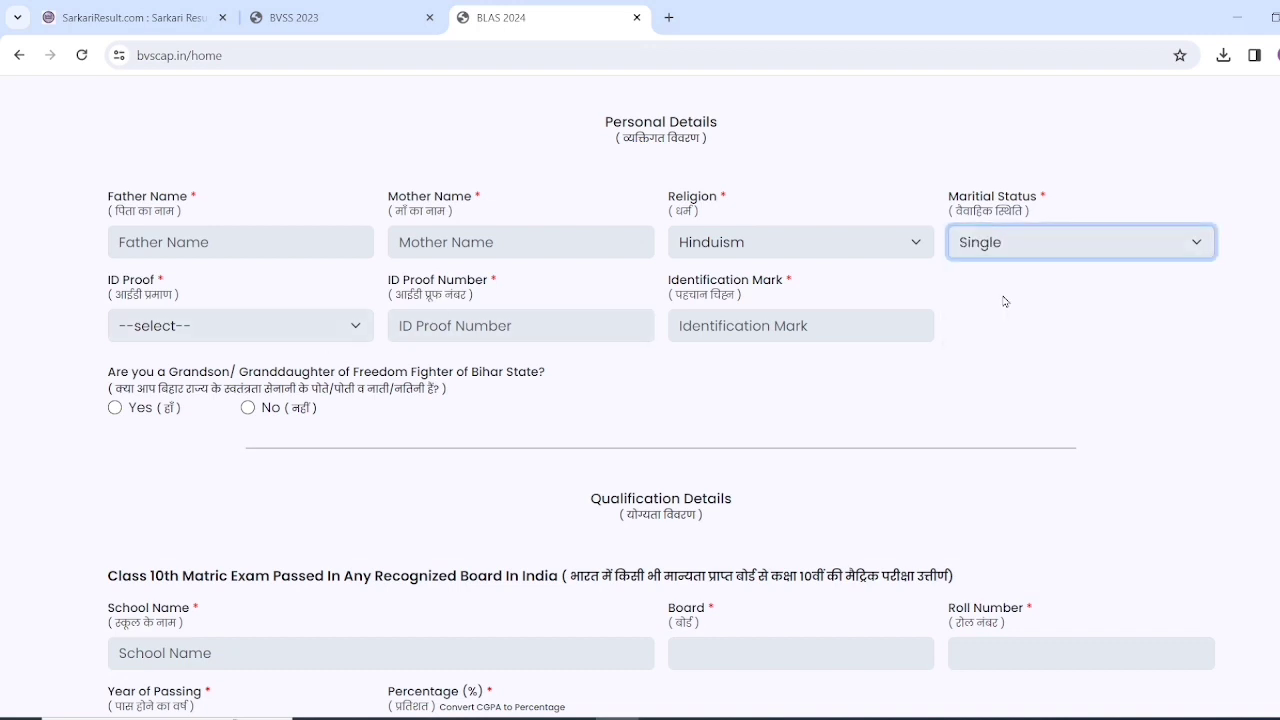
- Choose AADHAAR as the ID proof type
left_click(201, 331)
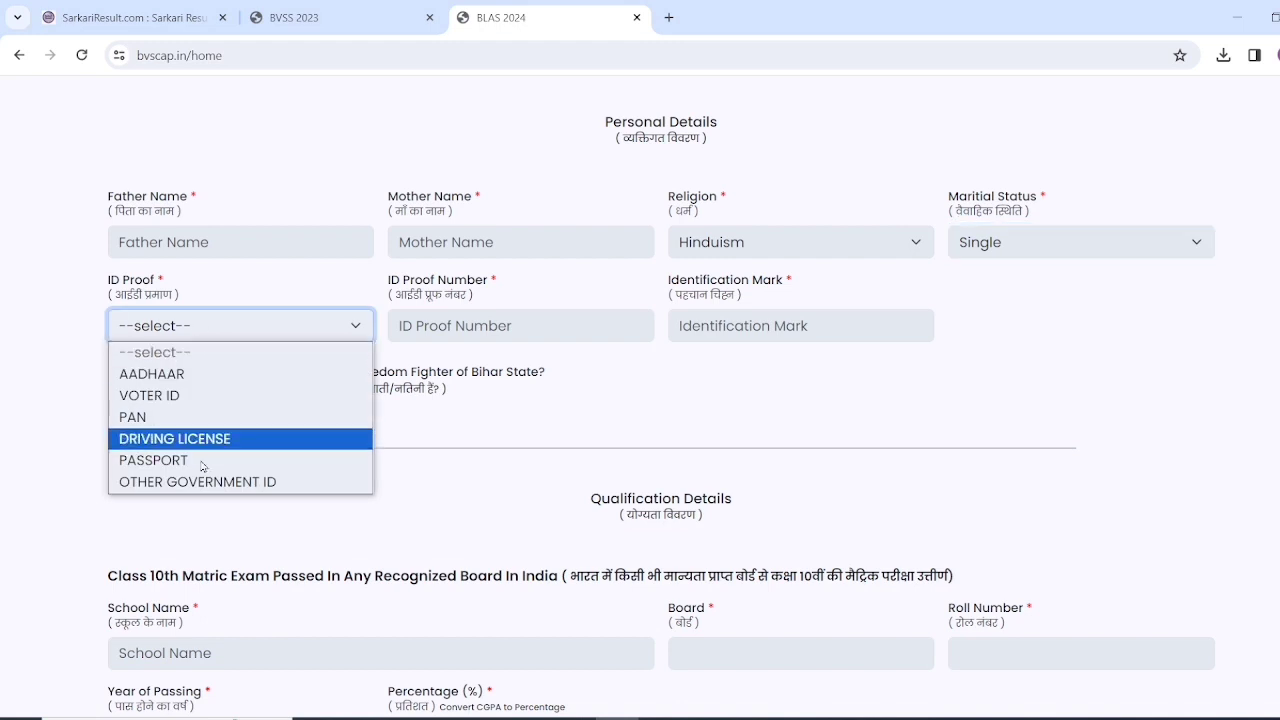
left_click(201, 374)
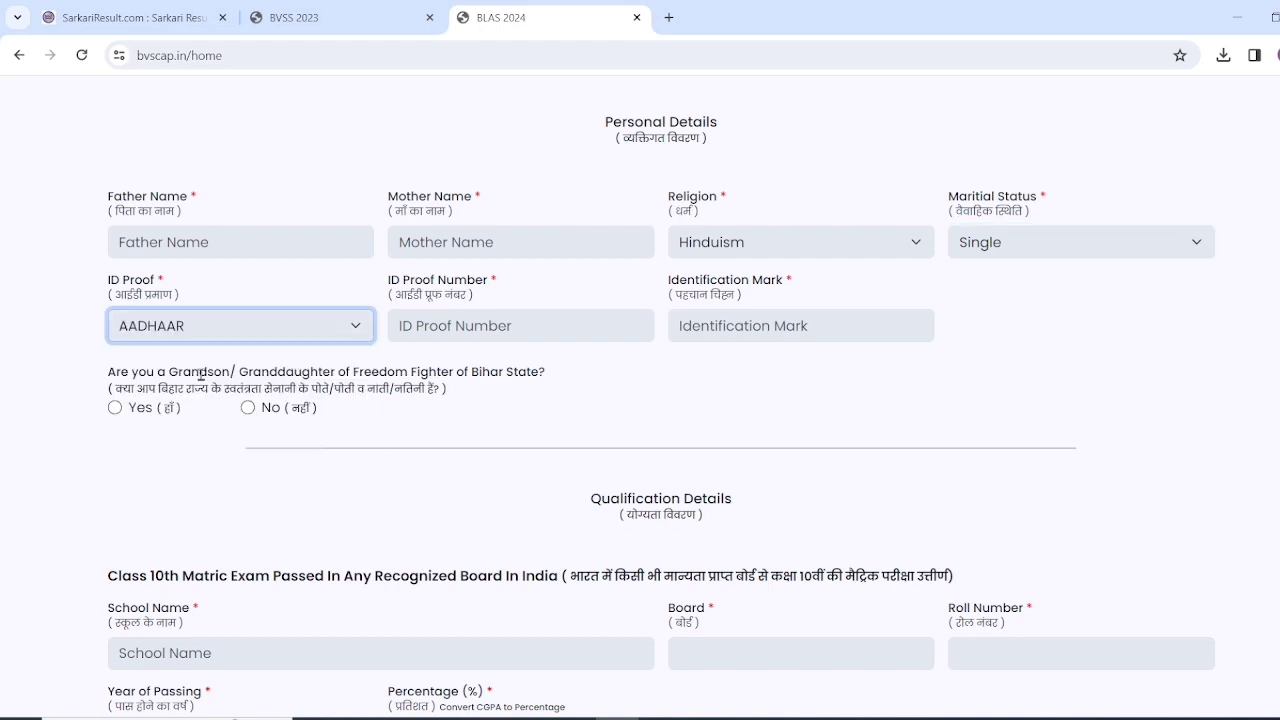
left_click(450, 329)
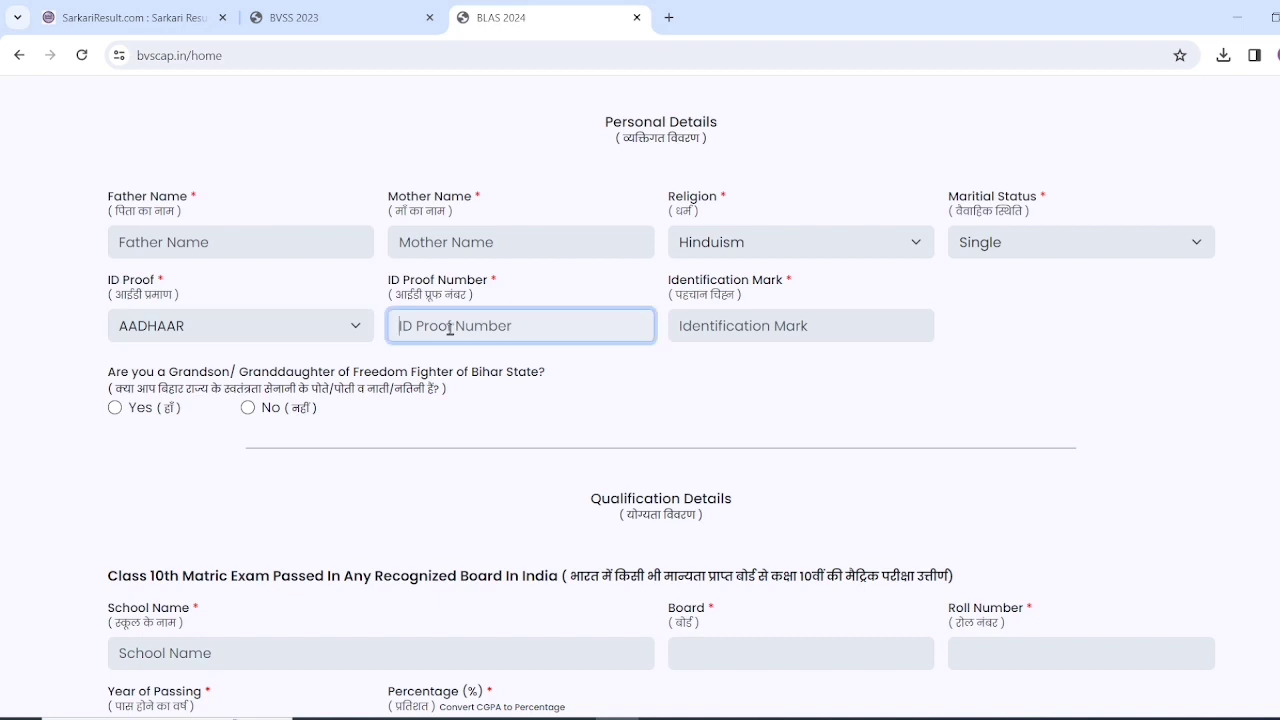
left_click(251, 334)
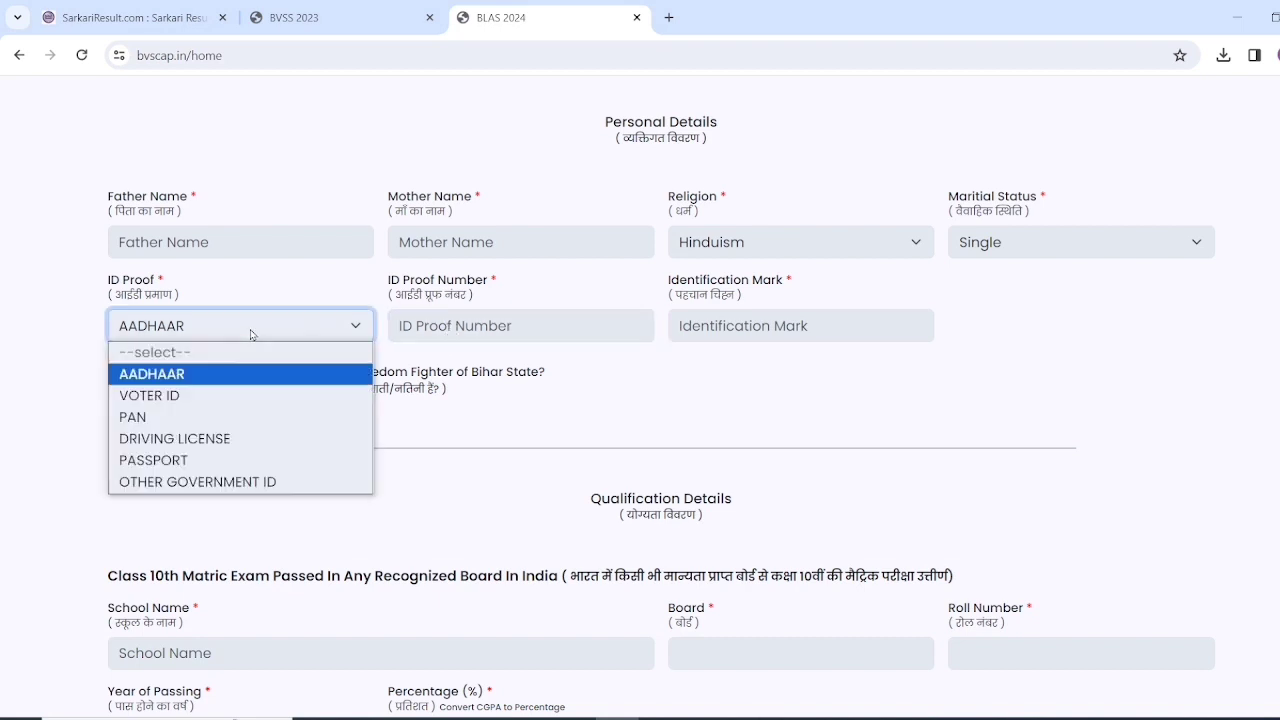
left_click(240, 400)
left_click(462, 330)
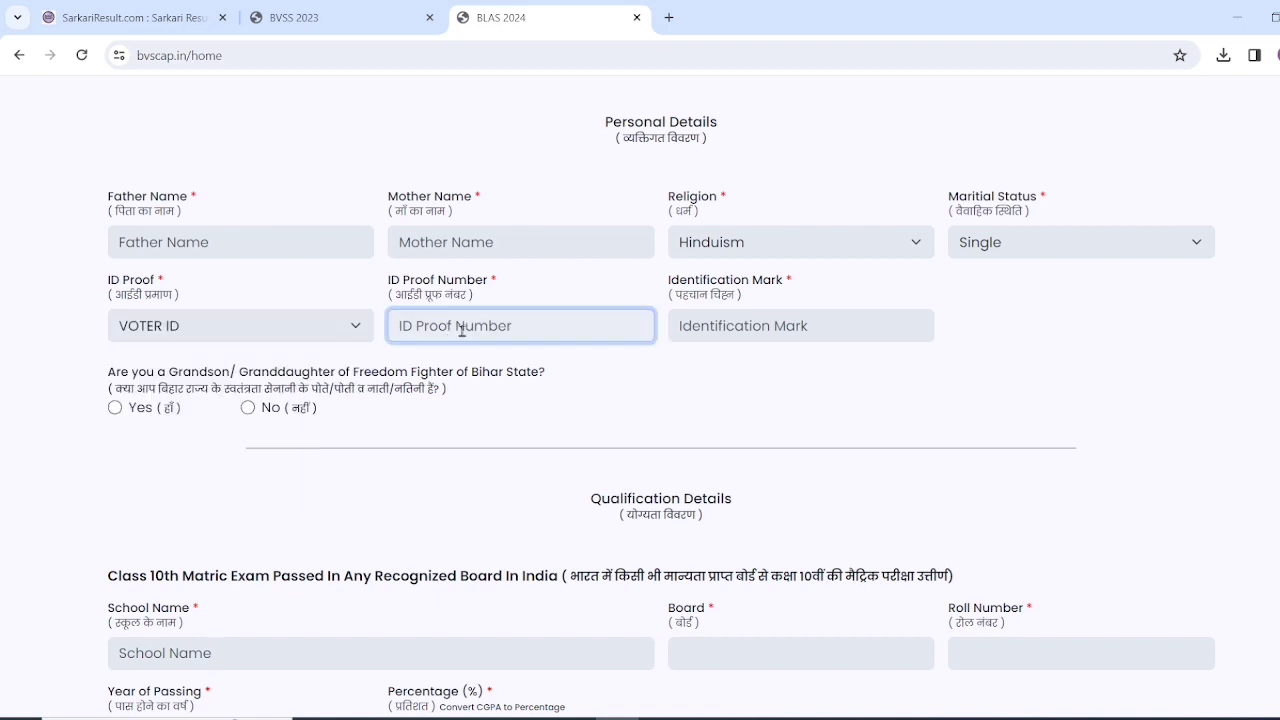
left_click(286, 329)
left_click(274, 414)
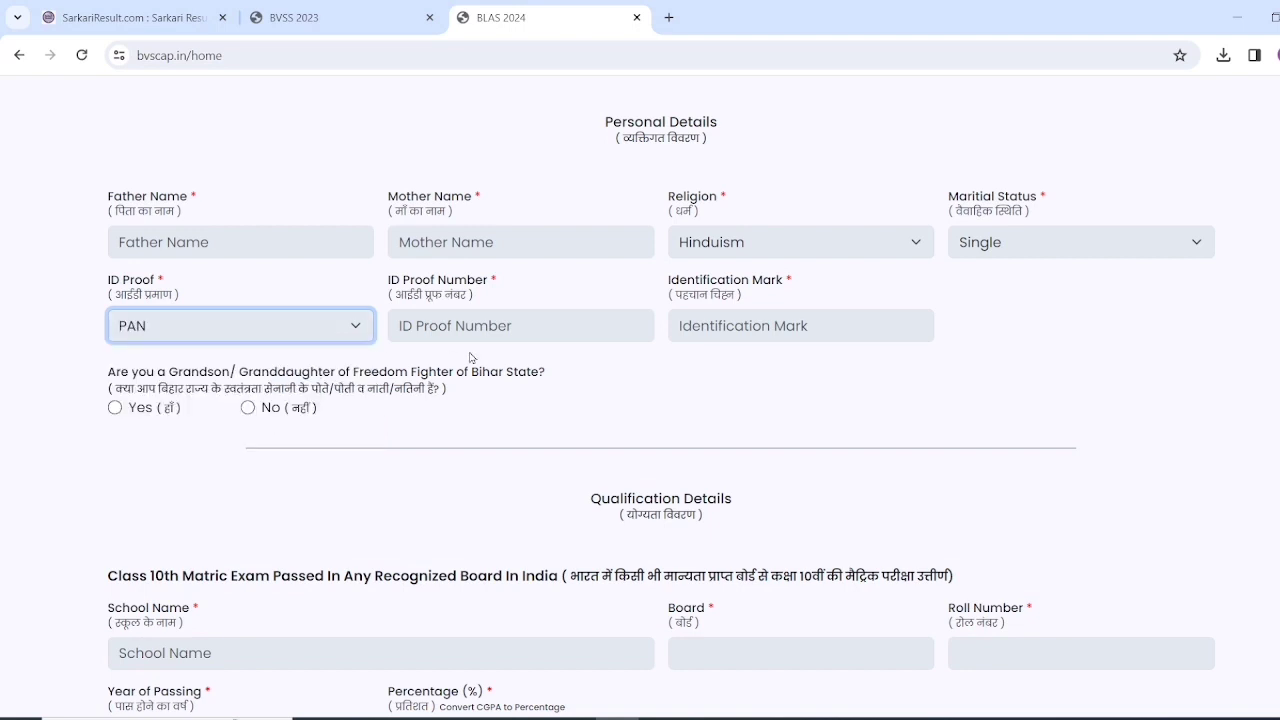
left_click(241, 334)
left_click(216, 376)
left_click(475, 331)
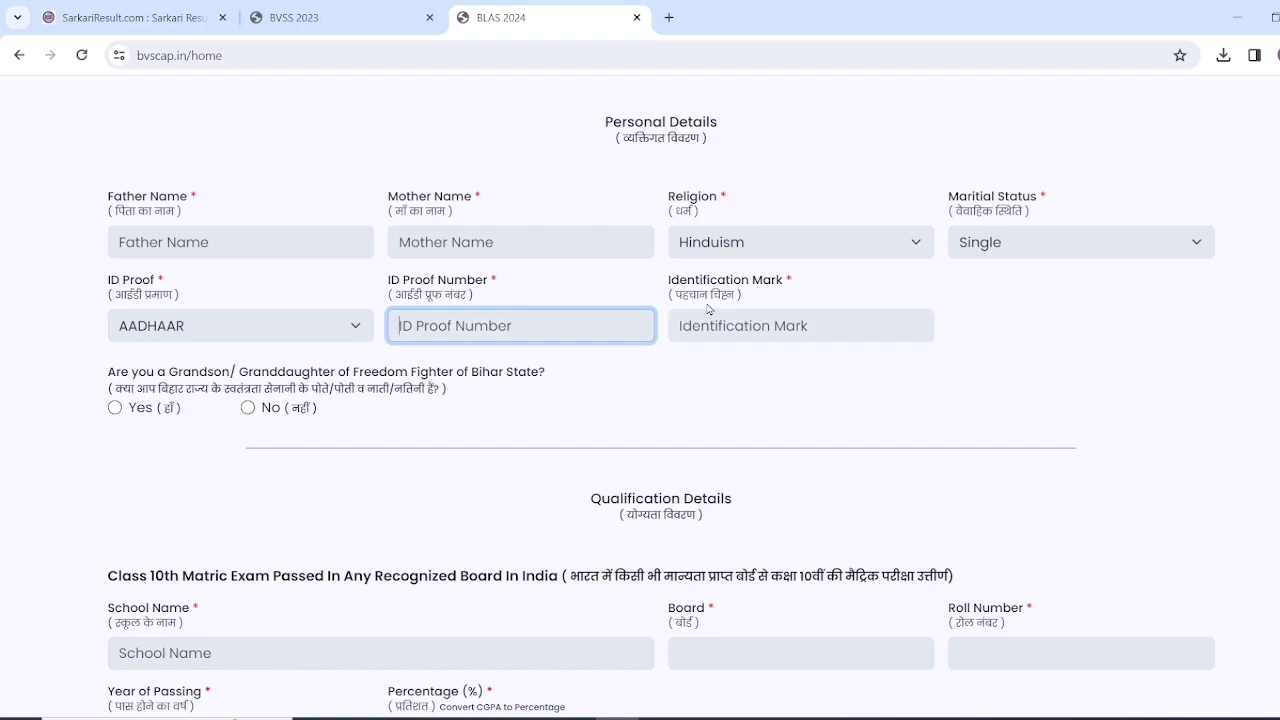
- Enter NA as the identification mark
left_click(792, 325)
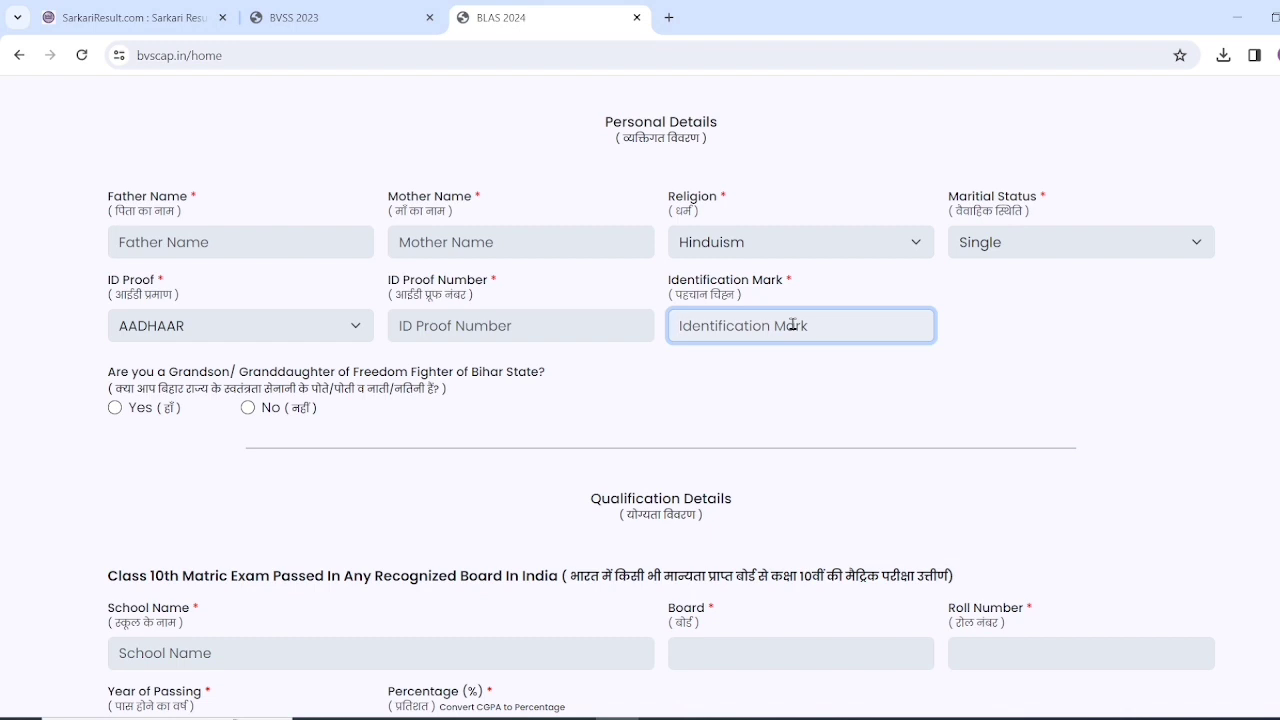
type("n")
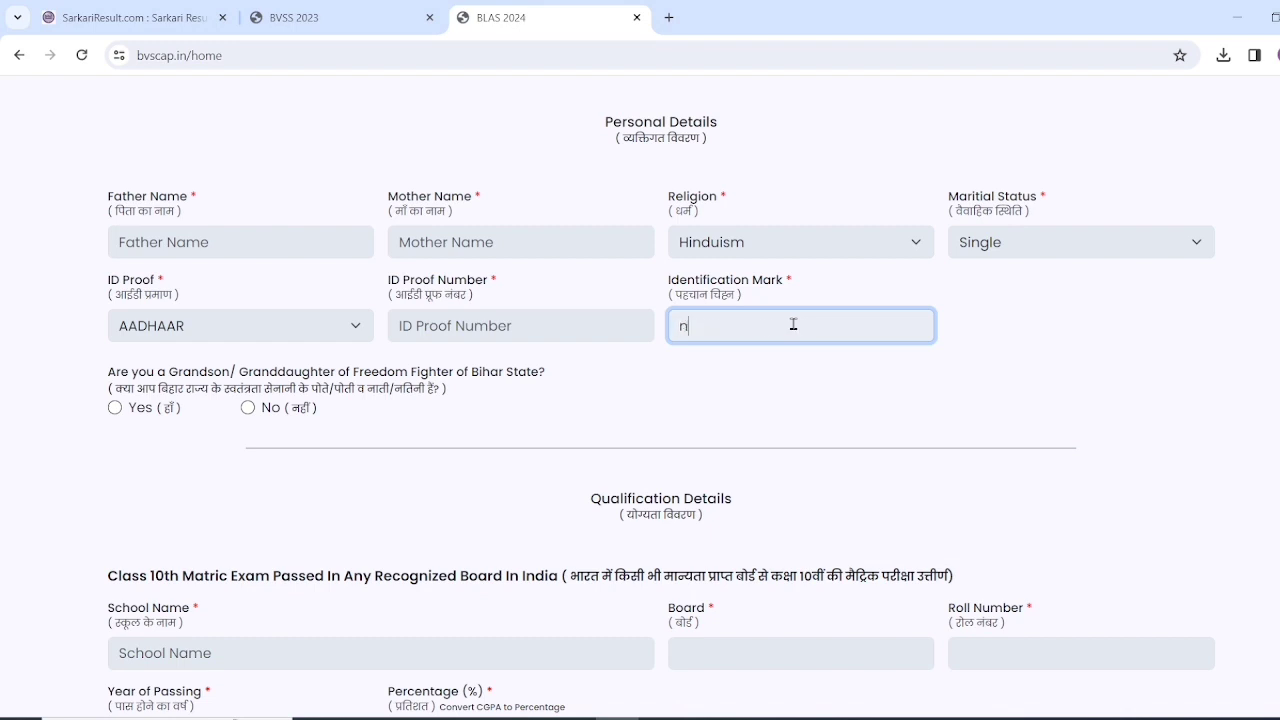
key("BackSpace")
type("NA")
- Answer No to the freedom-fighter descent question
left_click(116, 408)
left_click(247, 408)
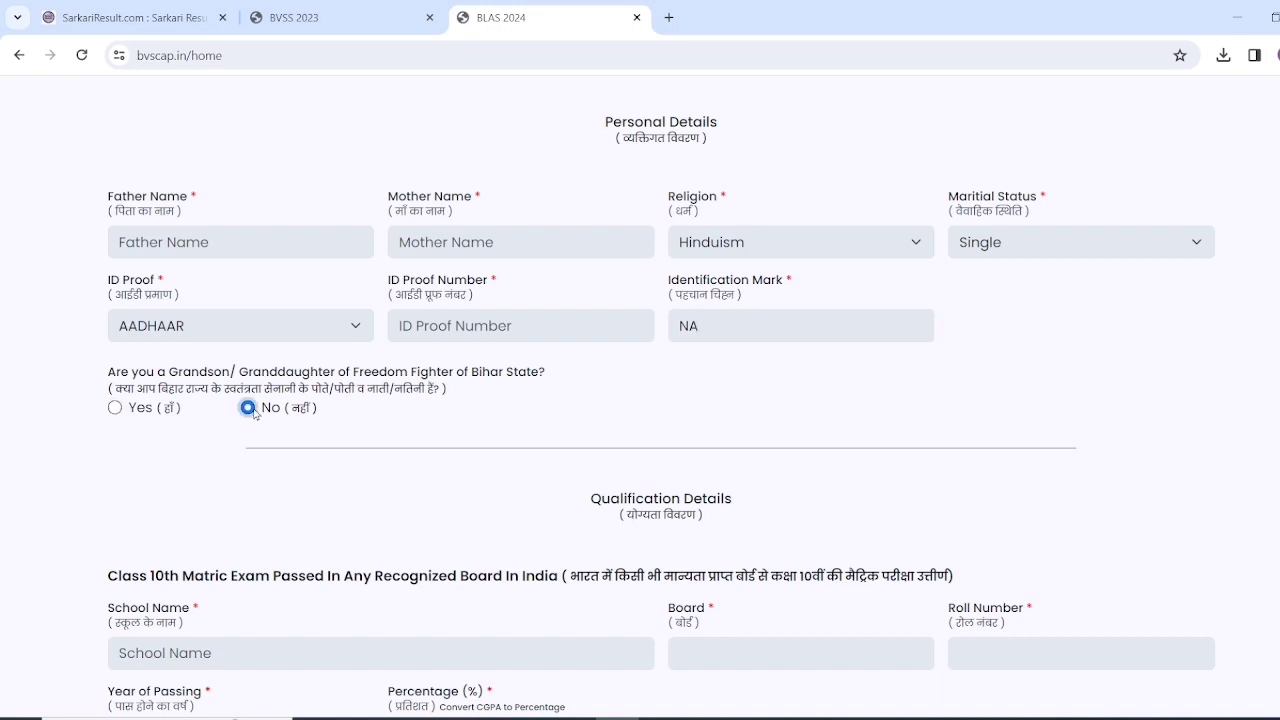
scroll(450, 458, "down", 4)
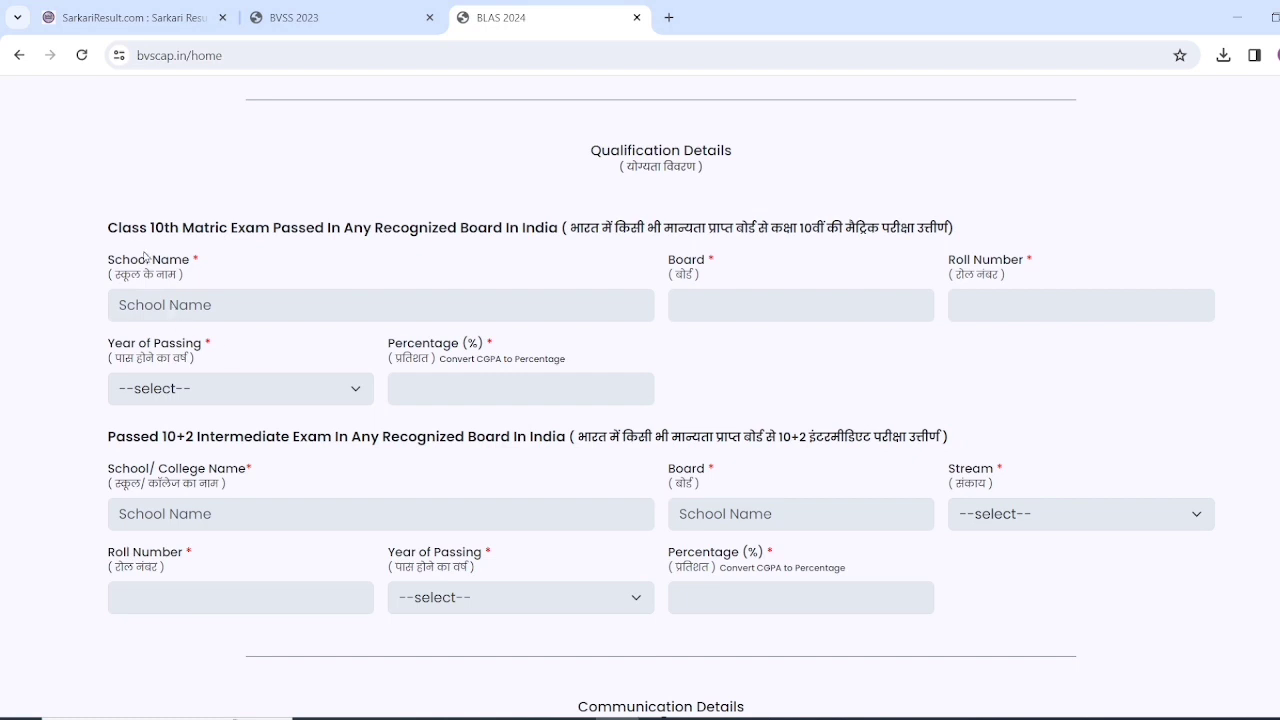
- Enter Class 10th board BSEB, passing year 2018 and percentage 62
left_click(260, 306)
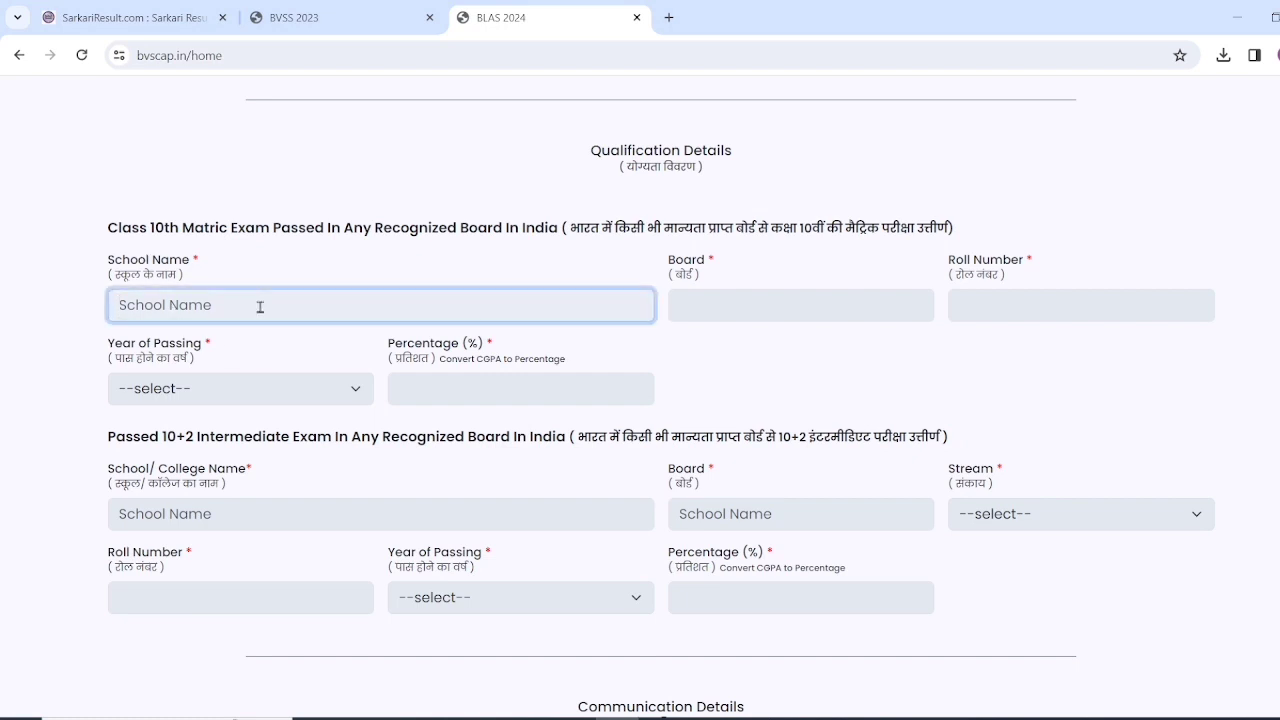
left_click(768, 312)
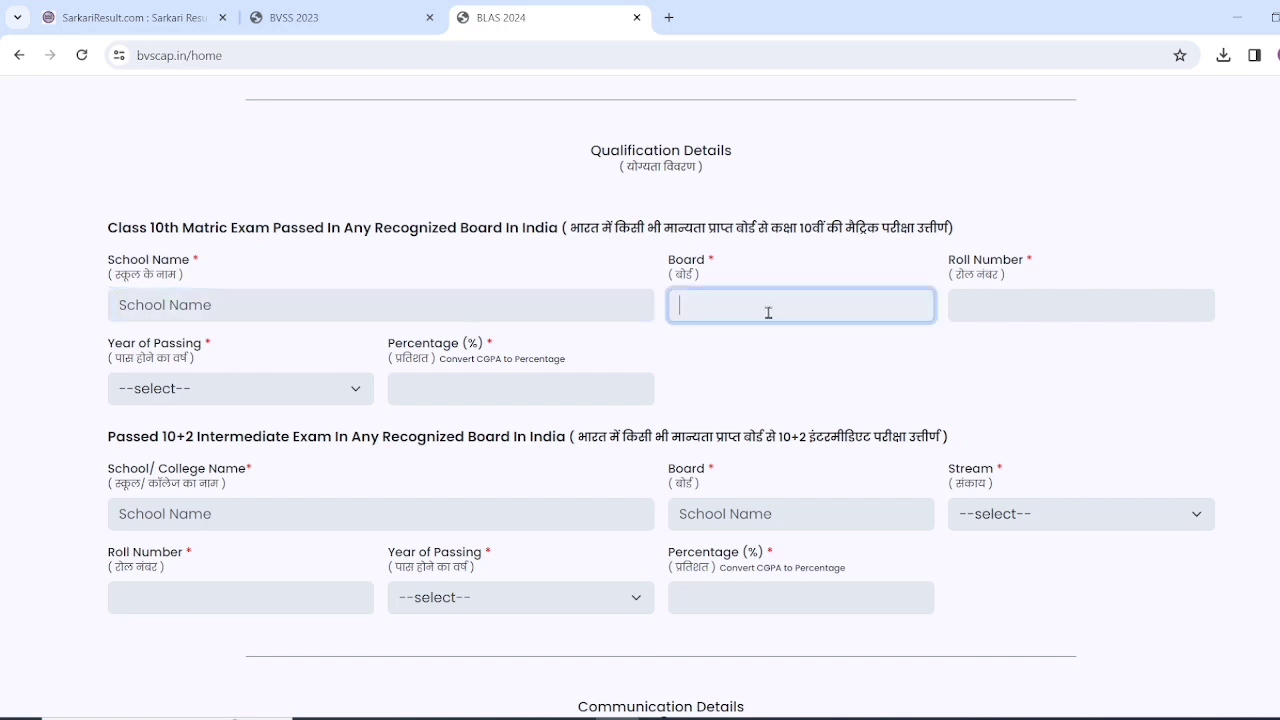
type("BSEB")
left_click(1026, 299)
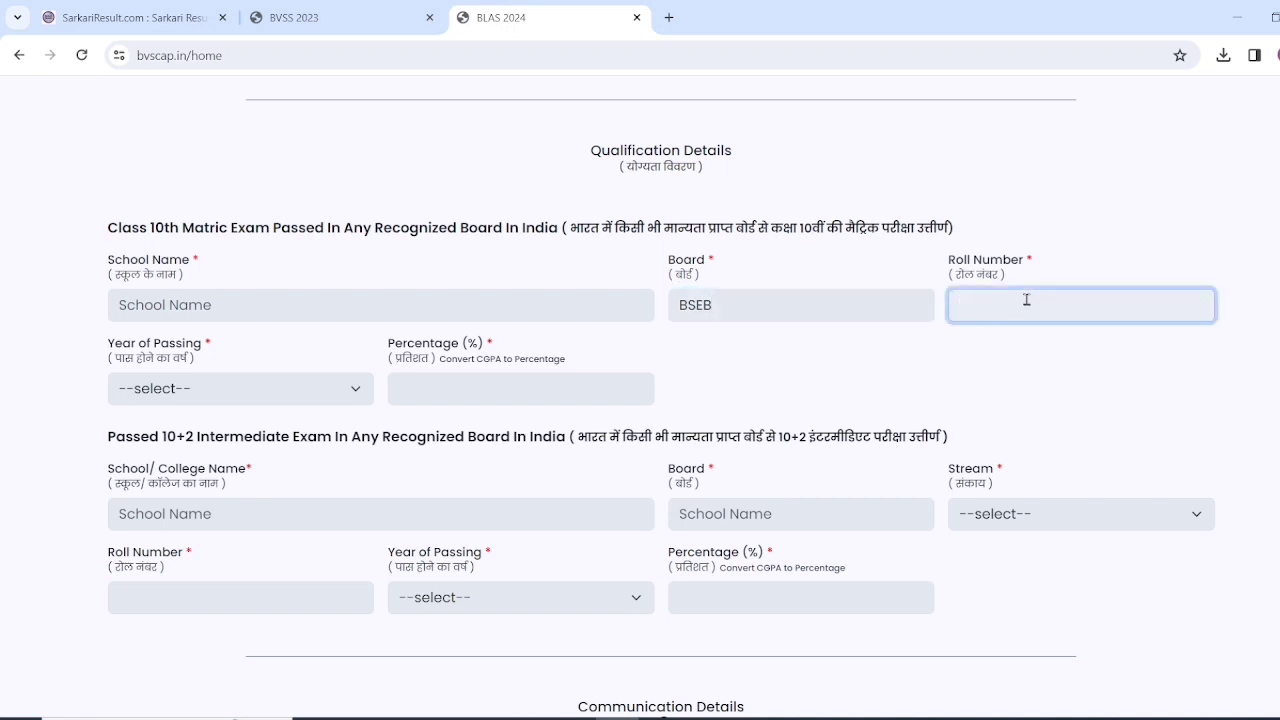
left_click(180, 390)
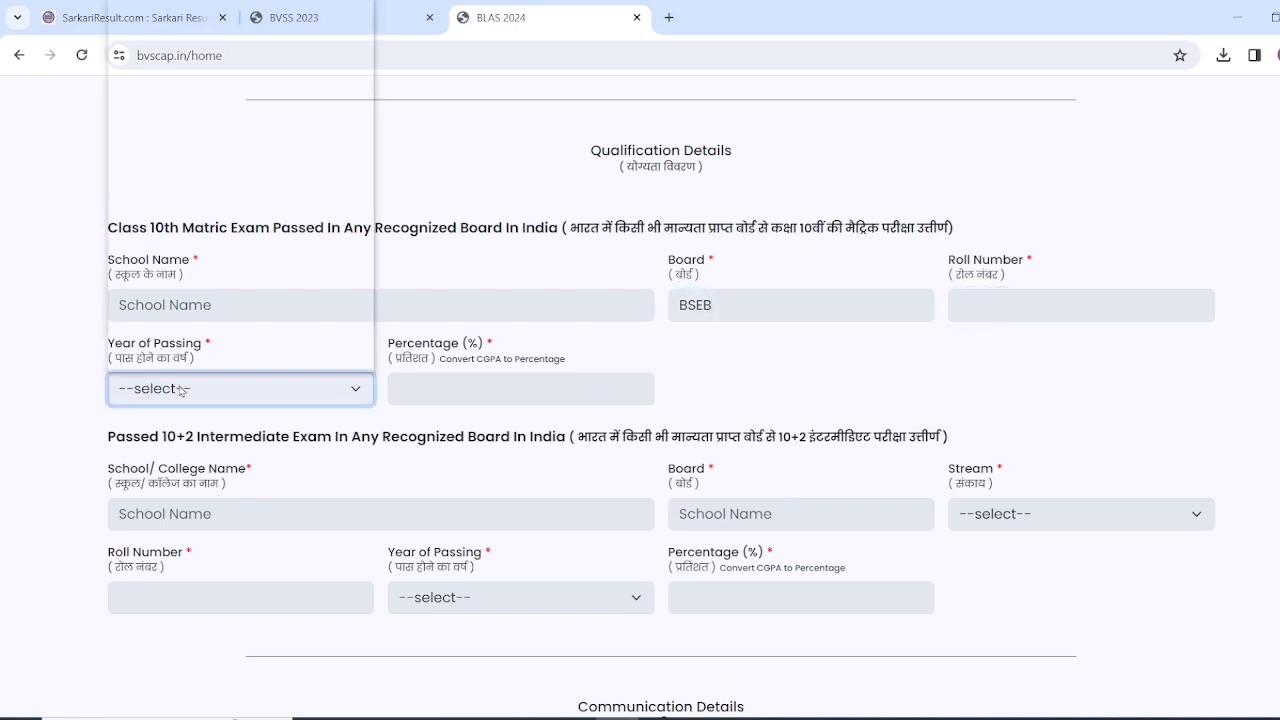
type("2010")
type("8")
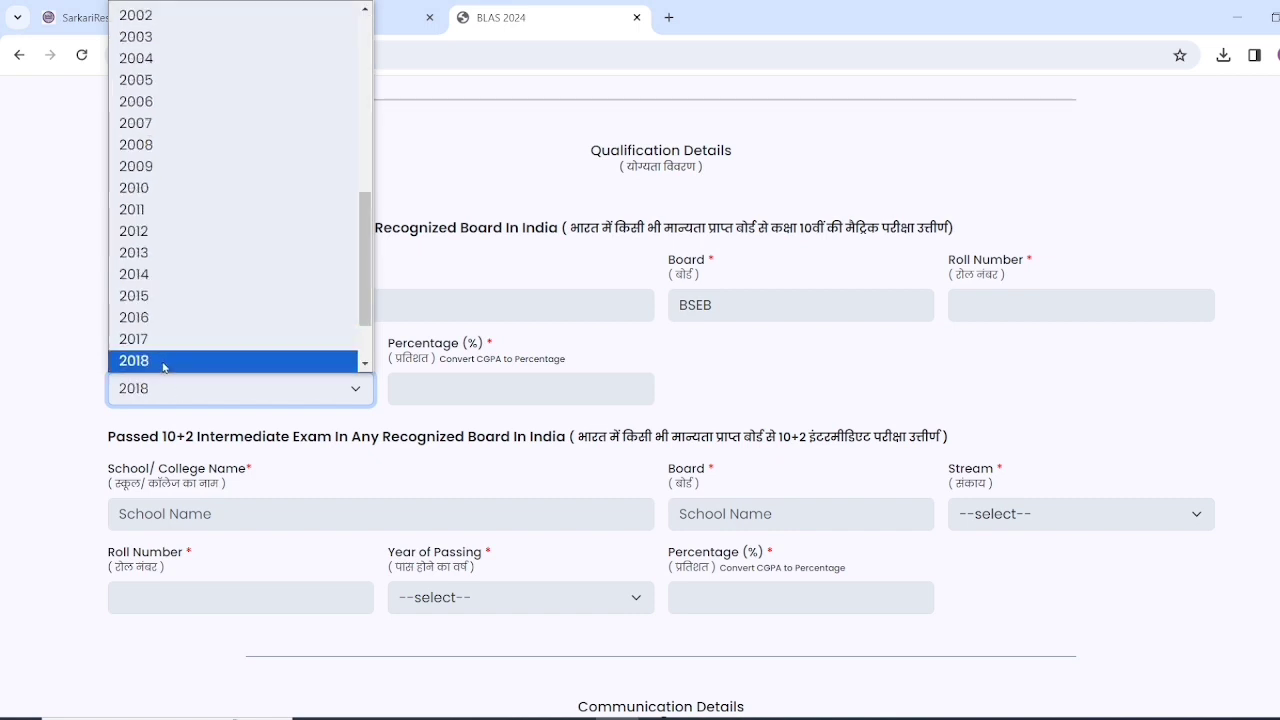
left_click(162, 364)
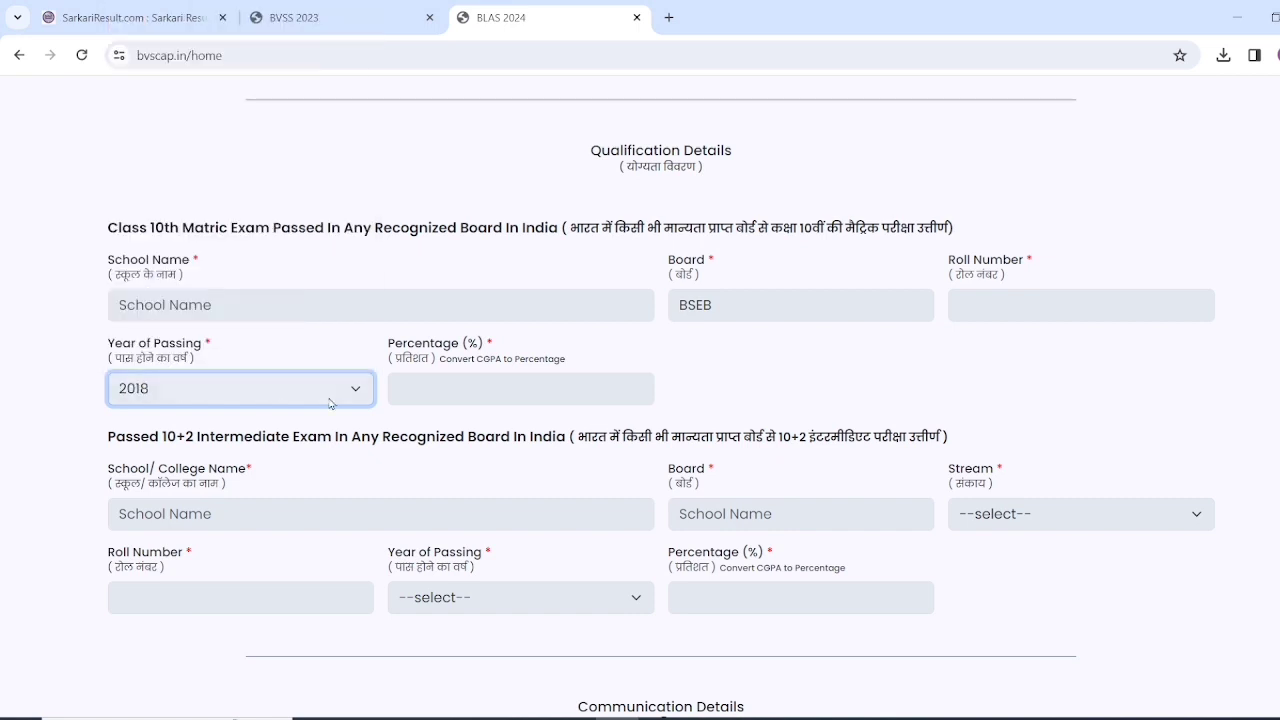
left_click(456, 388)
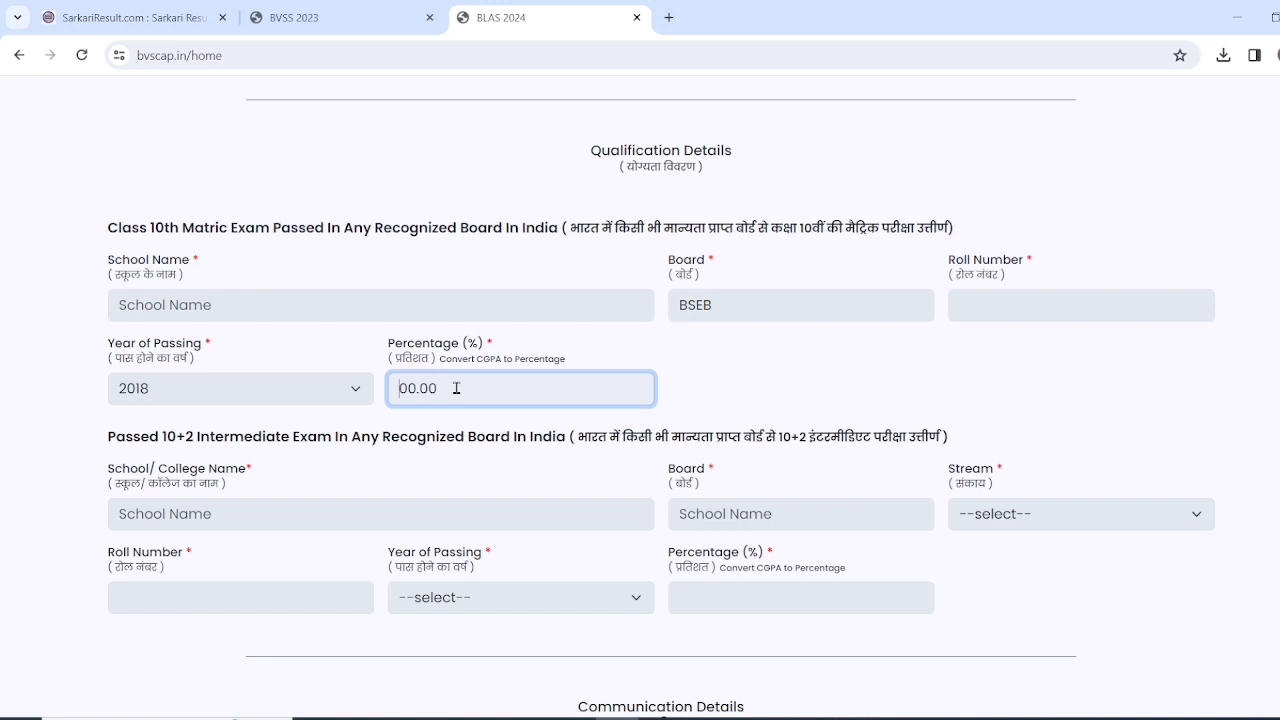
type("62")
scroll(221, 435, "down", 1)
left_click(221, 522)
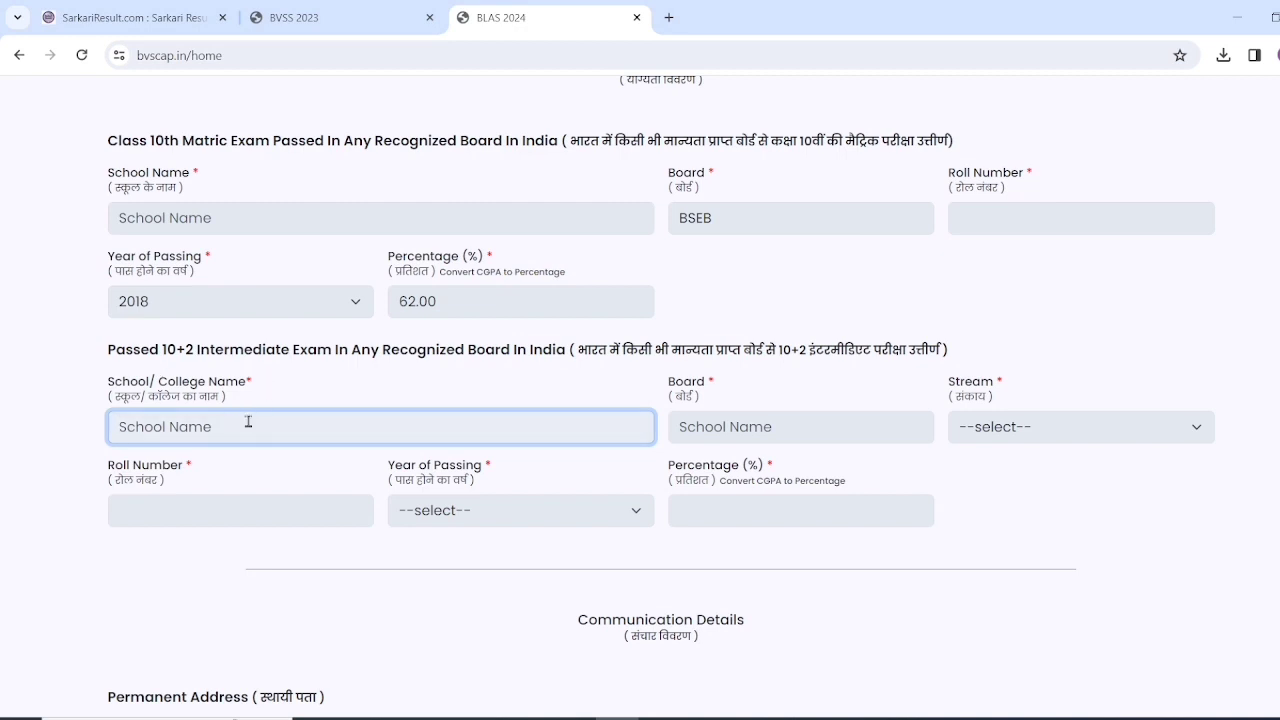
- Set the 10+2 stream to Science
left_click(716, 430)
left_click(1030, 426)
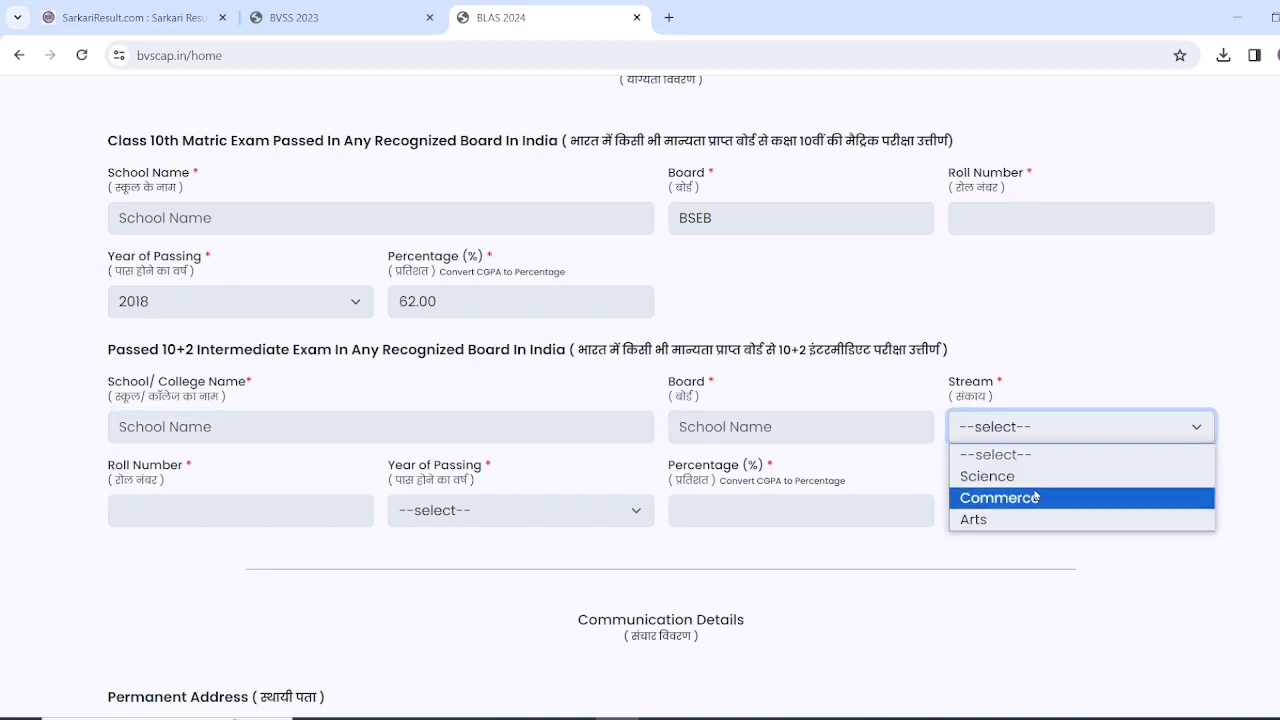
left_click(1030, 476)
left_click(1016, 437)
left_click(1026, 498)
left_click(1012, 440)
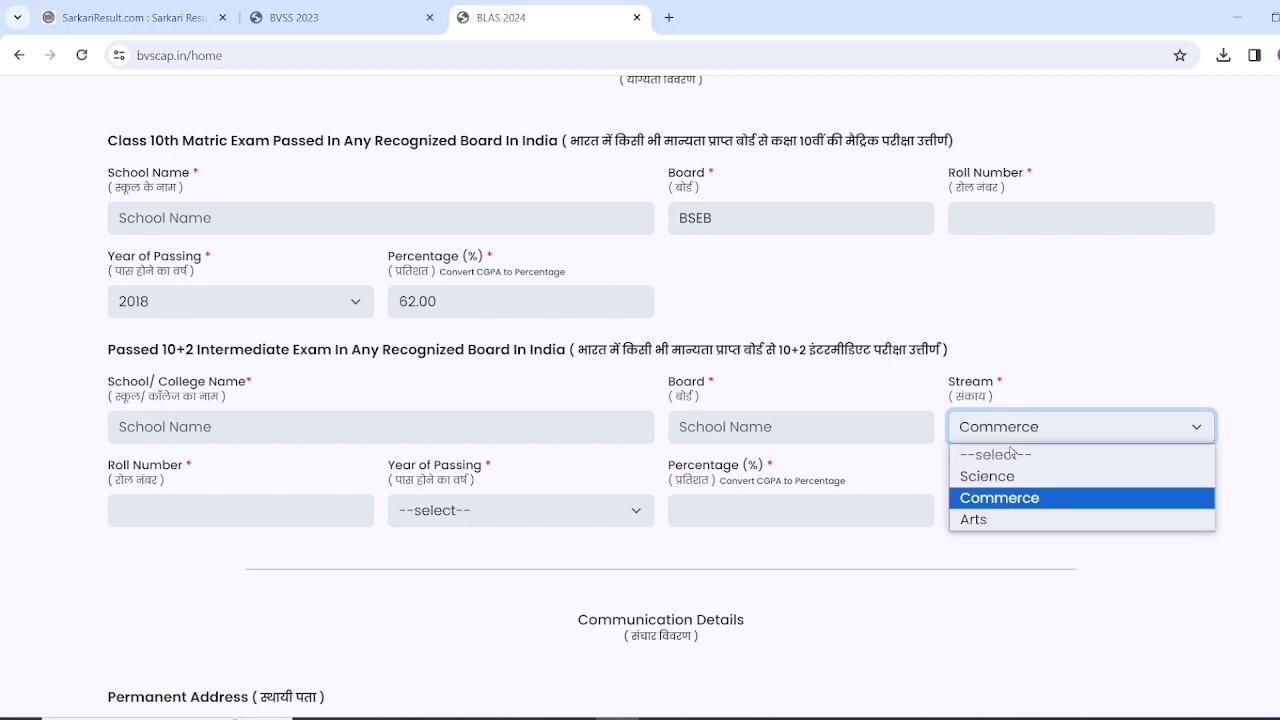
left_click(1026, 519)
left_click(1000, 434)
left_click(1004, 478)
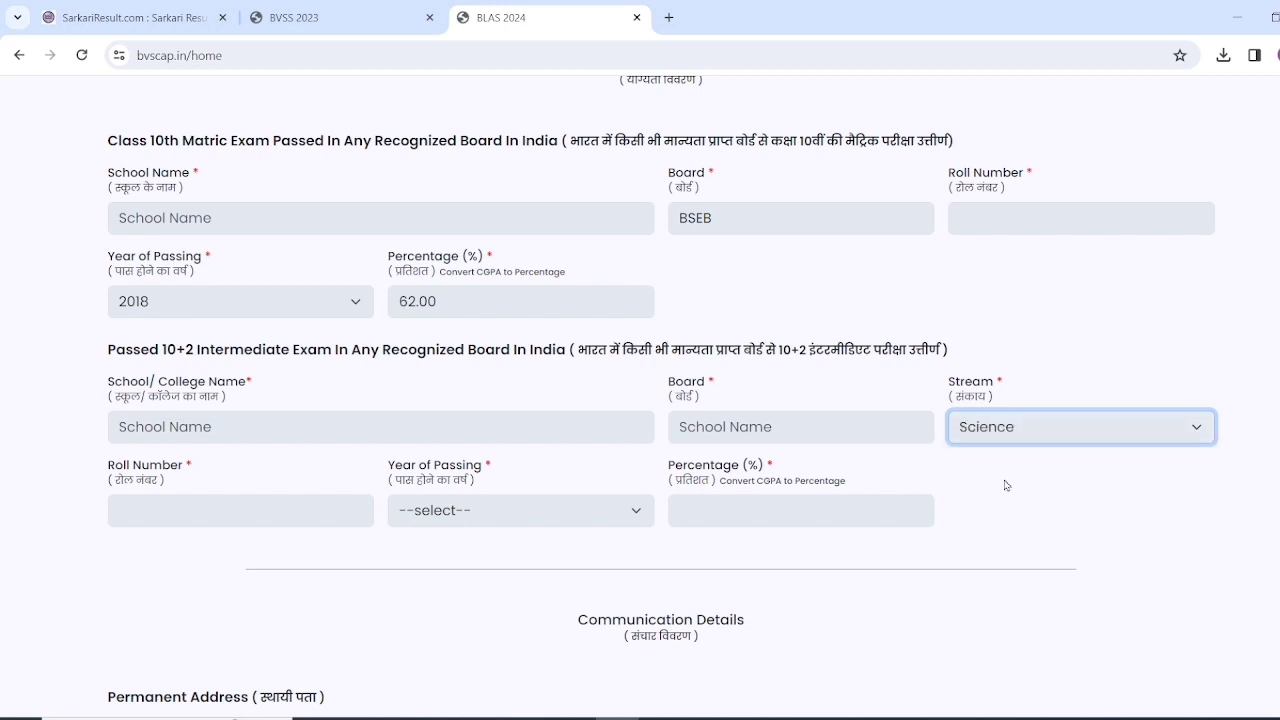
- Set the 10+2 passing year to 2020 and percentage to 79
left_click(176, 507)
left_click(451, 517)
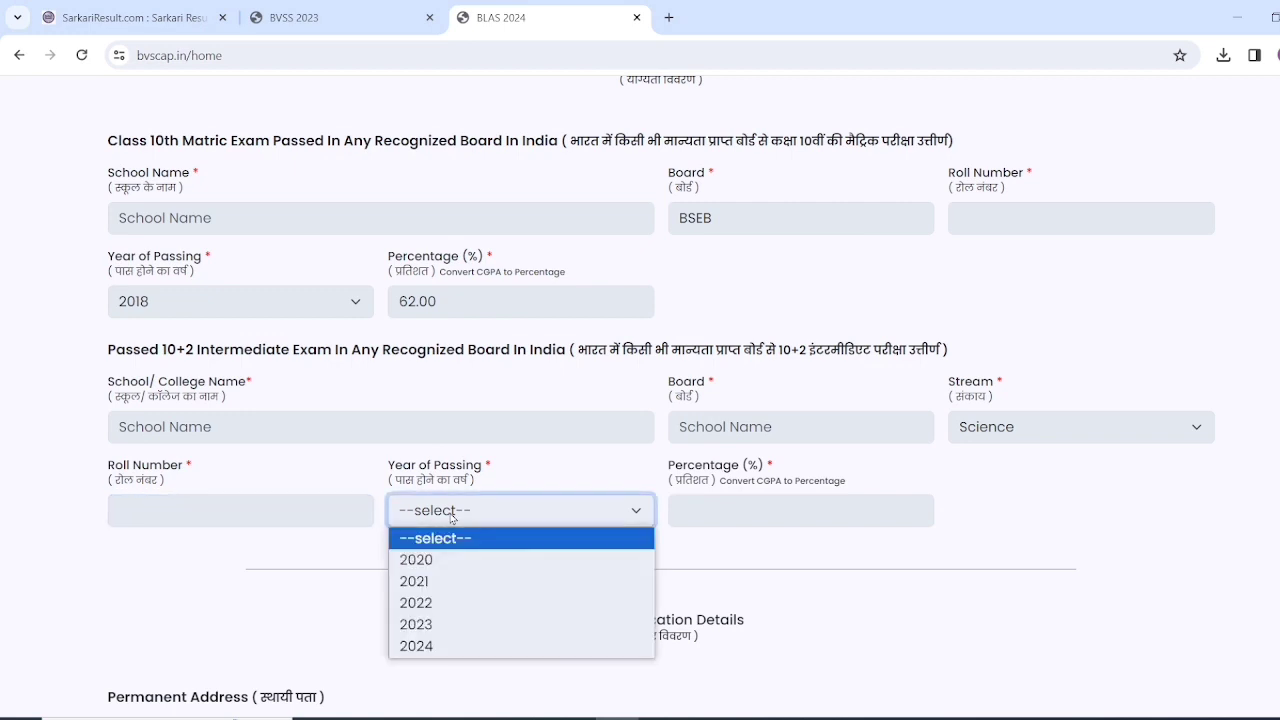
key("Down")
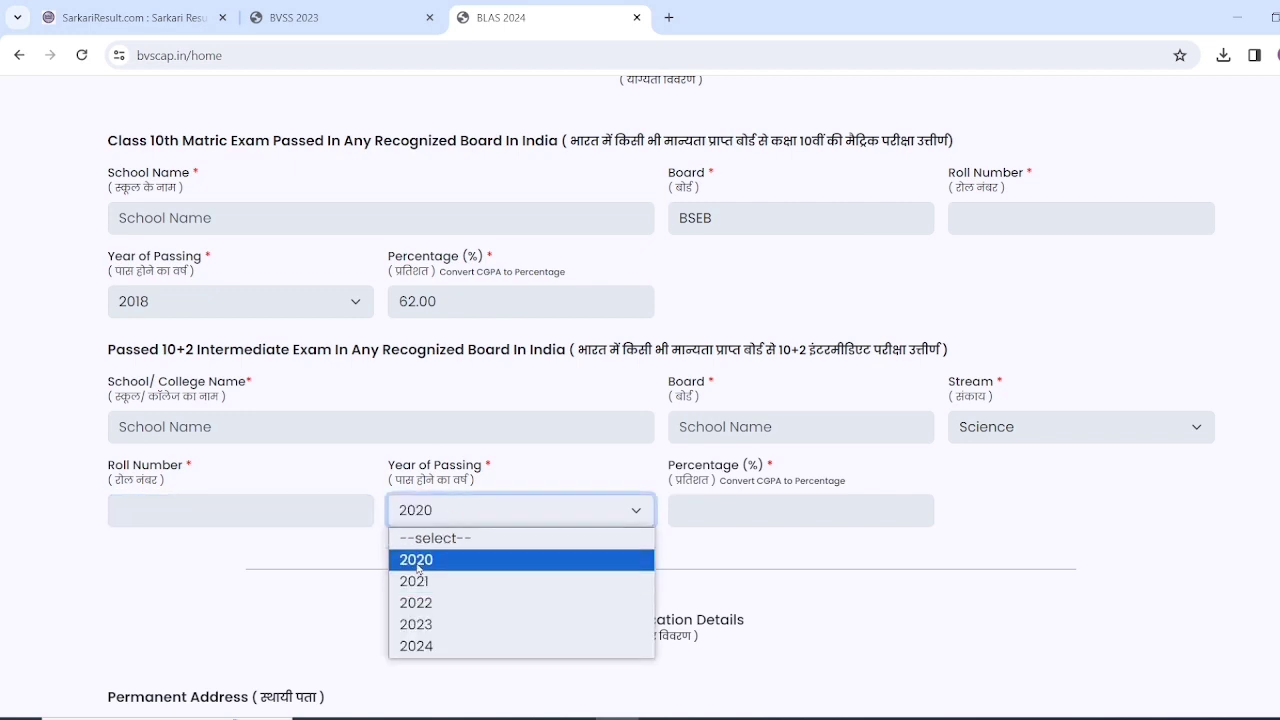
left_click(435, 564)
left_click(749, 512)
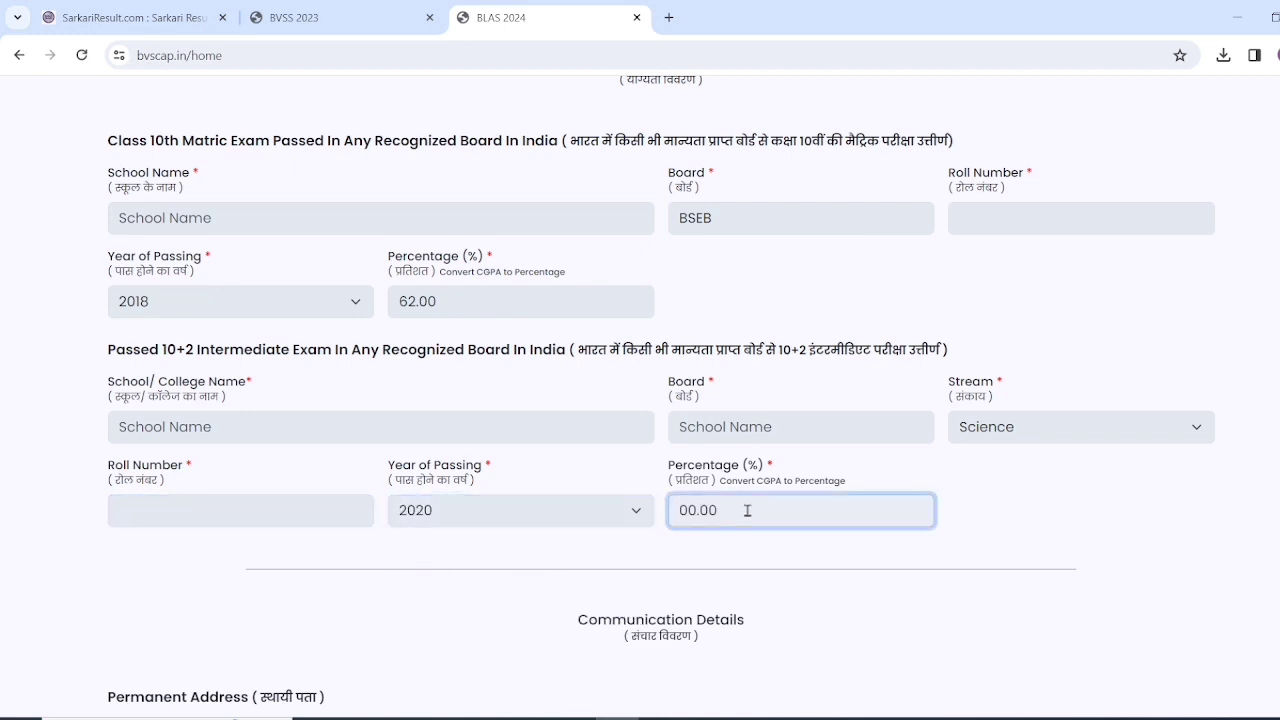
type("79")
scroll(510, 430, "down", 5)
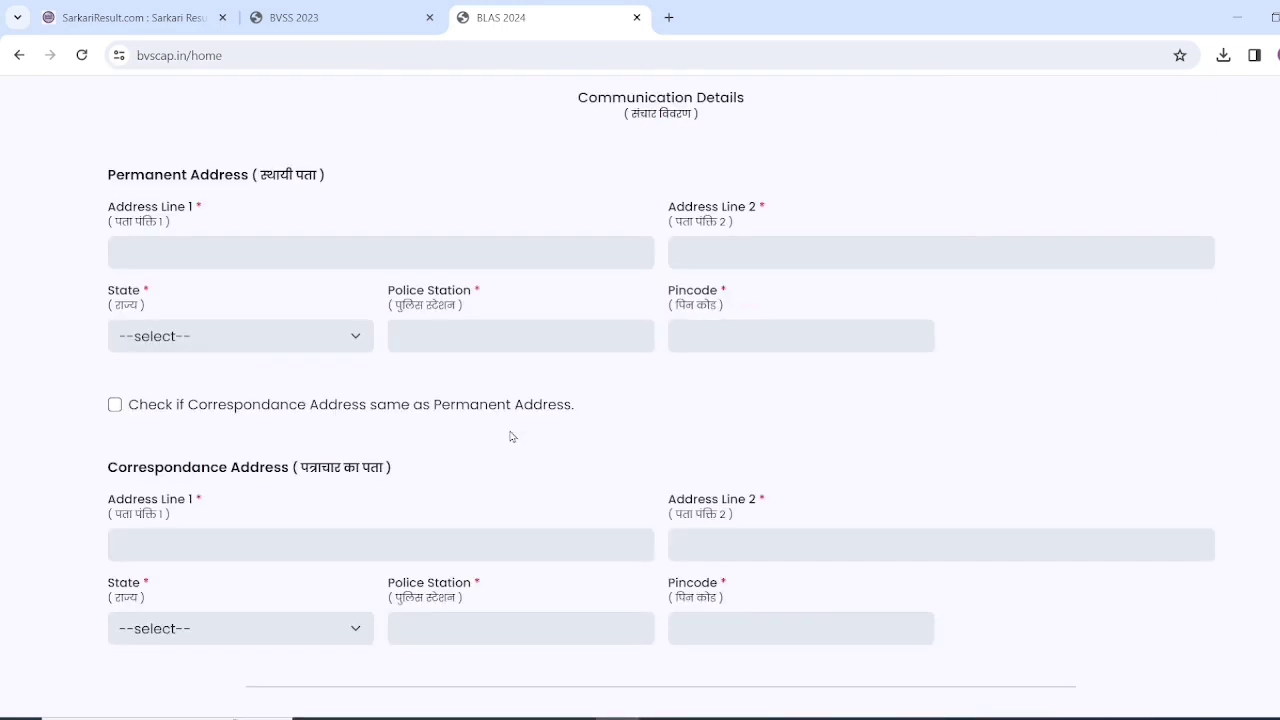
- Fill permanent address line 1 with 'VILL POST' and line 2 with 'PS'
left_click(485, 240)
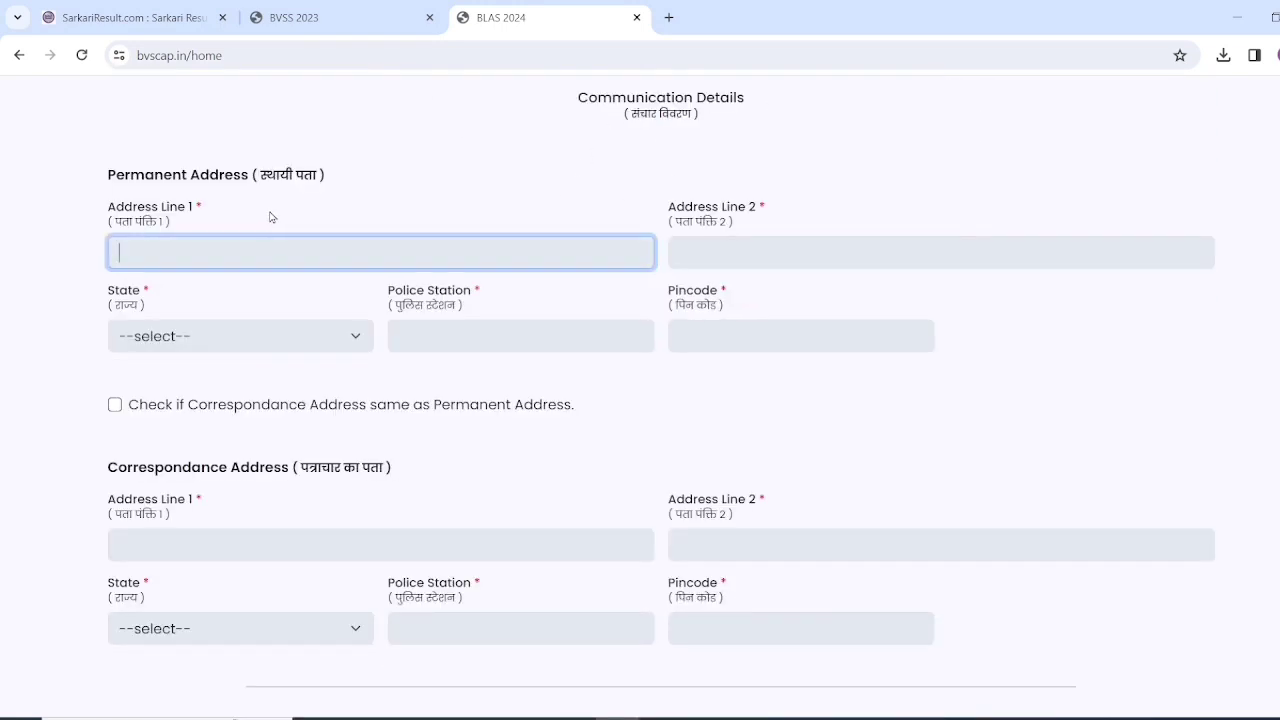
left_click(777, 258)
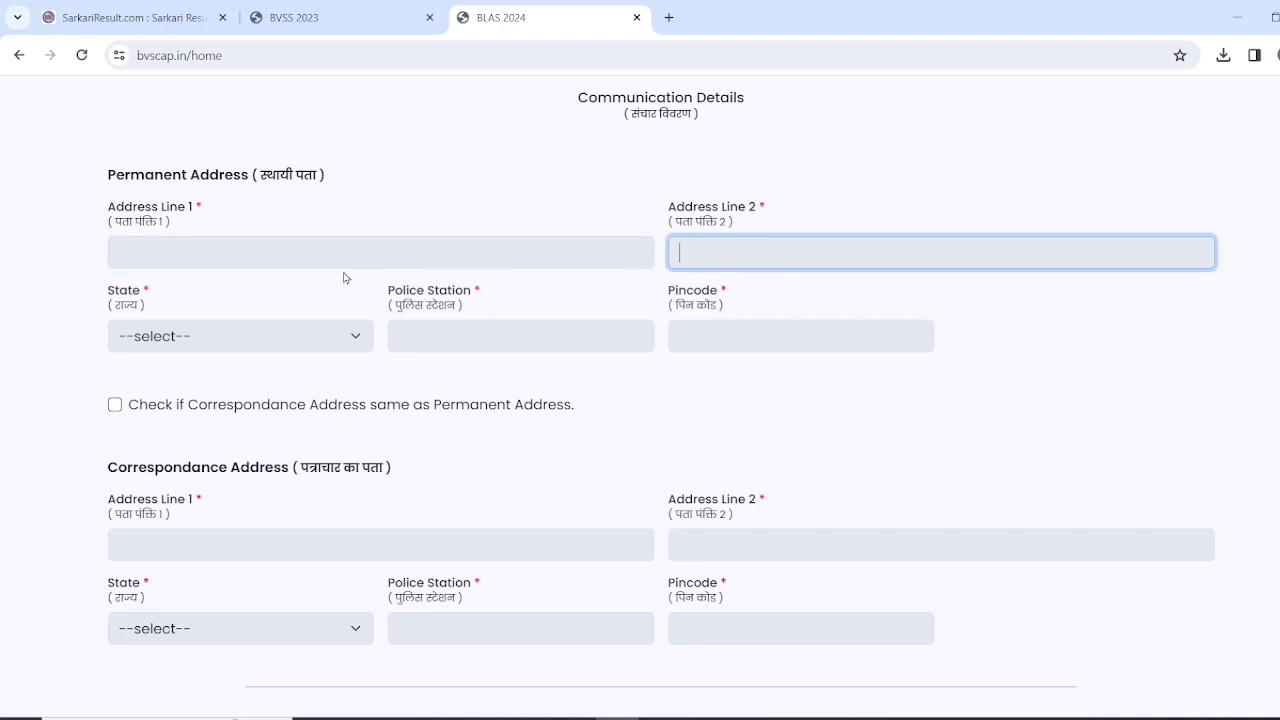
left_click(345, 277)
left_click(338, 263)
type("VILL")
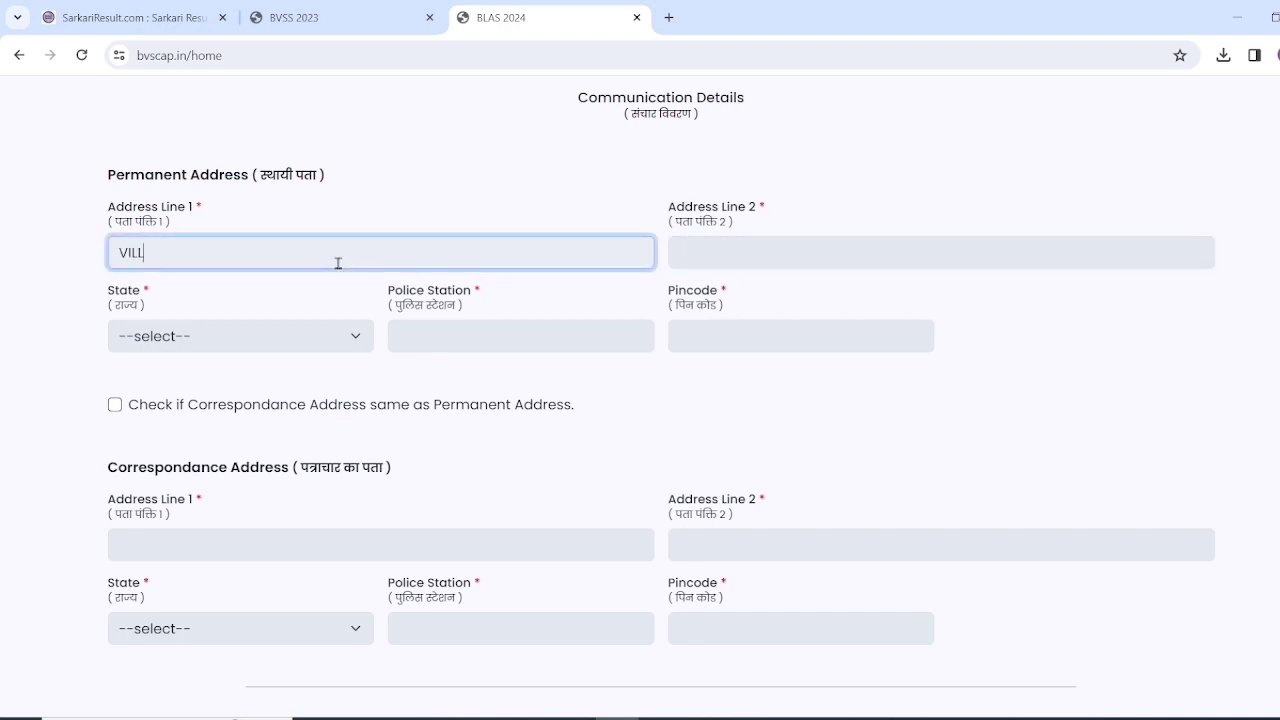
type(" POST")
left_click(766, 247)
type("PS")
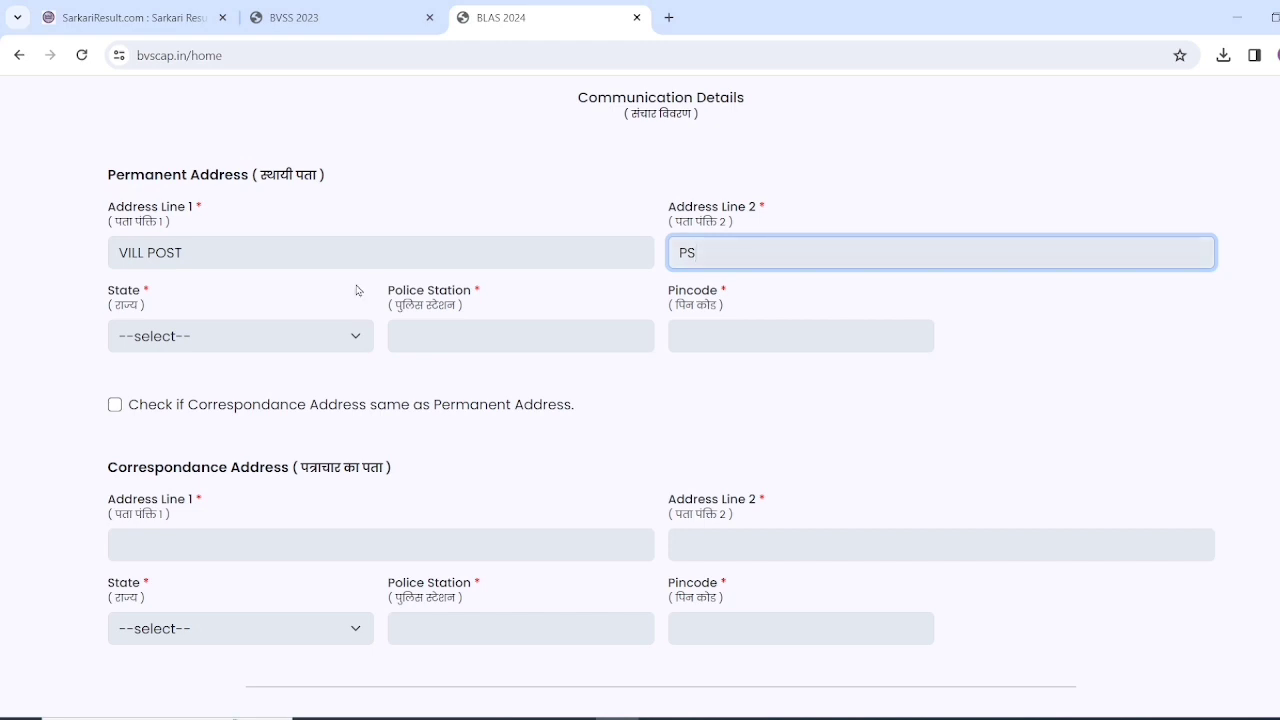
left_click(286, 258)
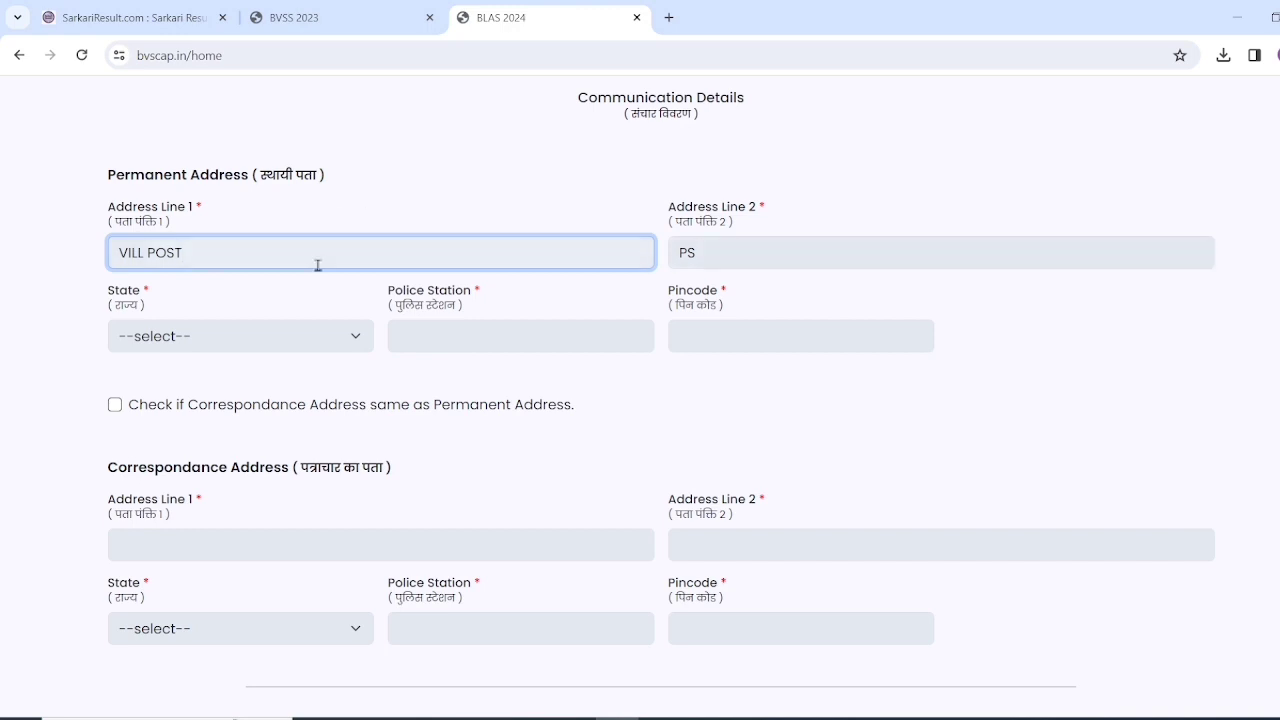
- Set the permanent address state to BIHAR and district to SIWAN
left_click(250, 336)
left_click(205, 388)
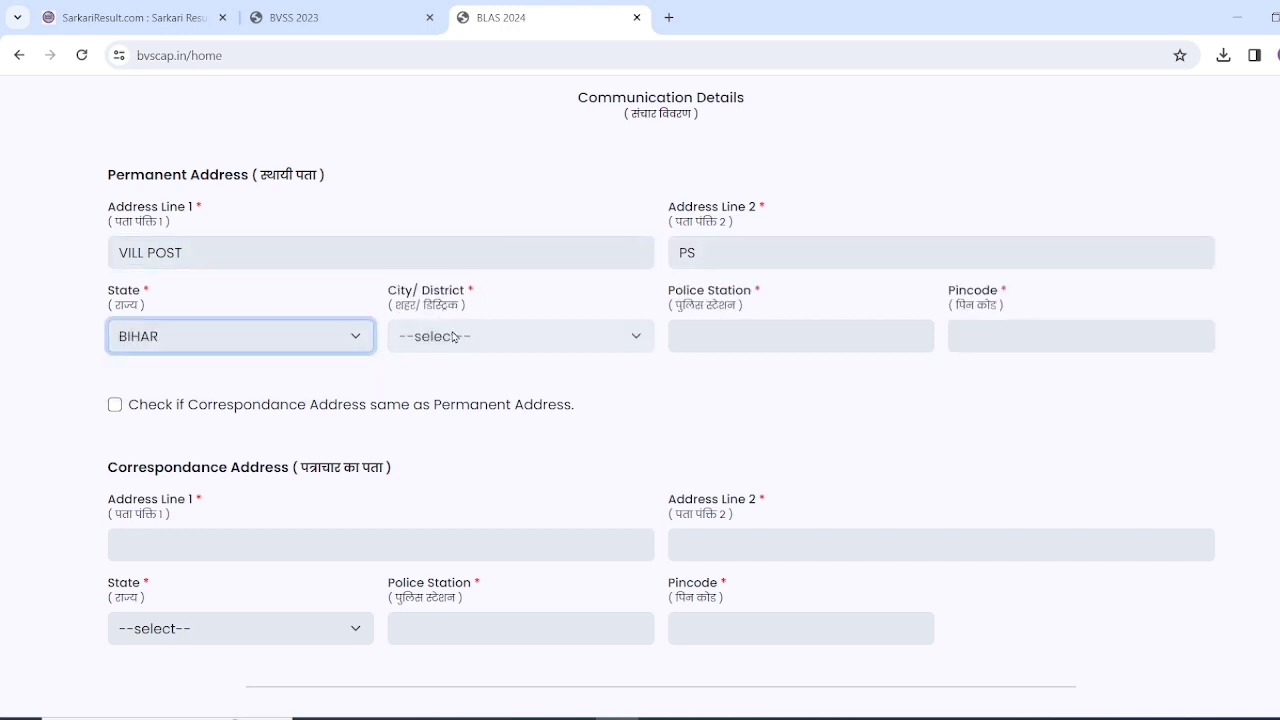
left_click(453, 337)
type("siwan")
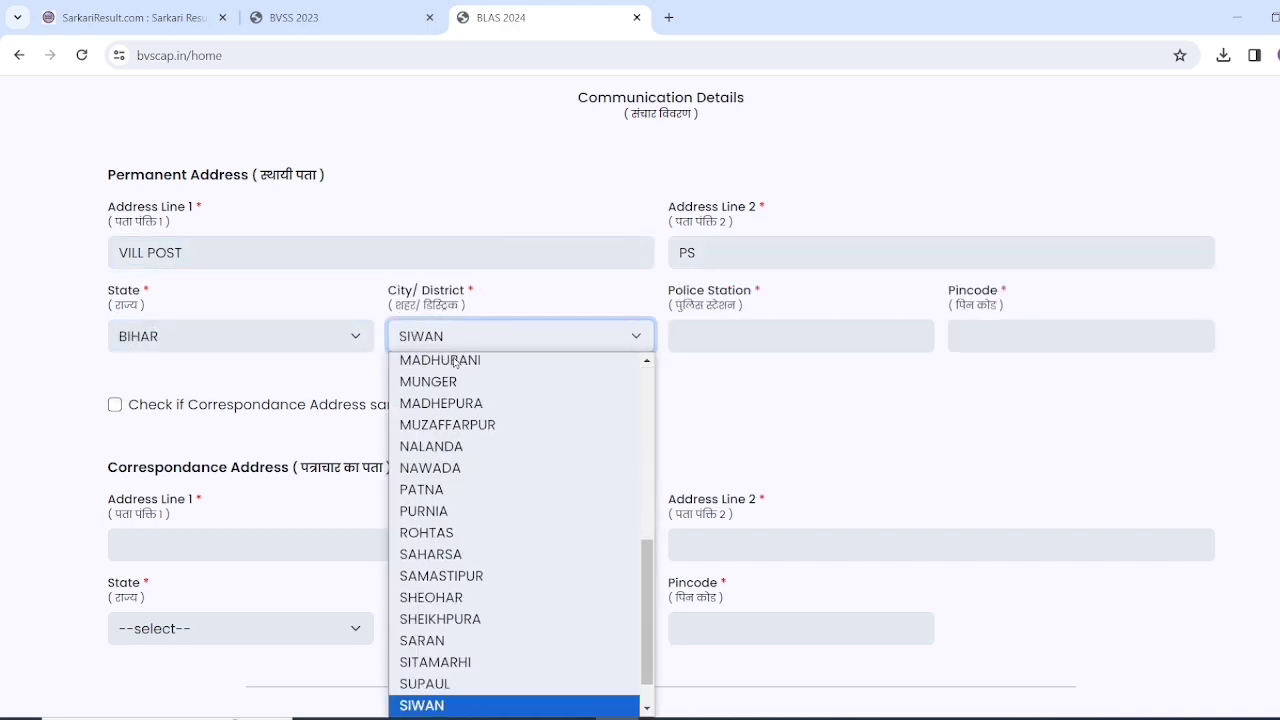
left_click(432, 705)
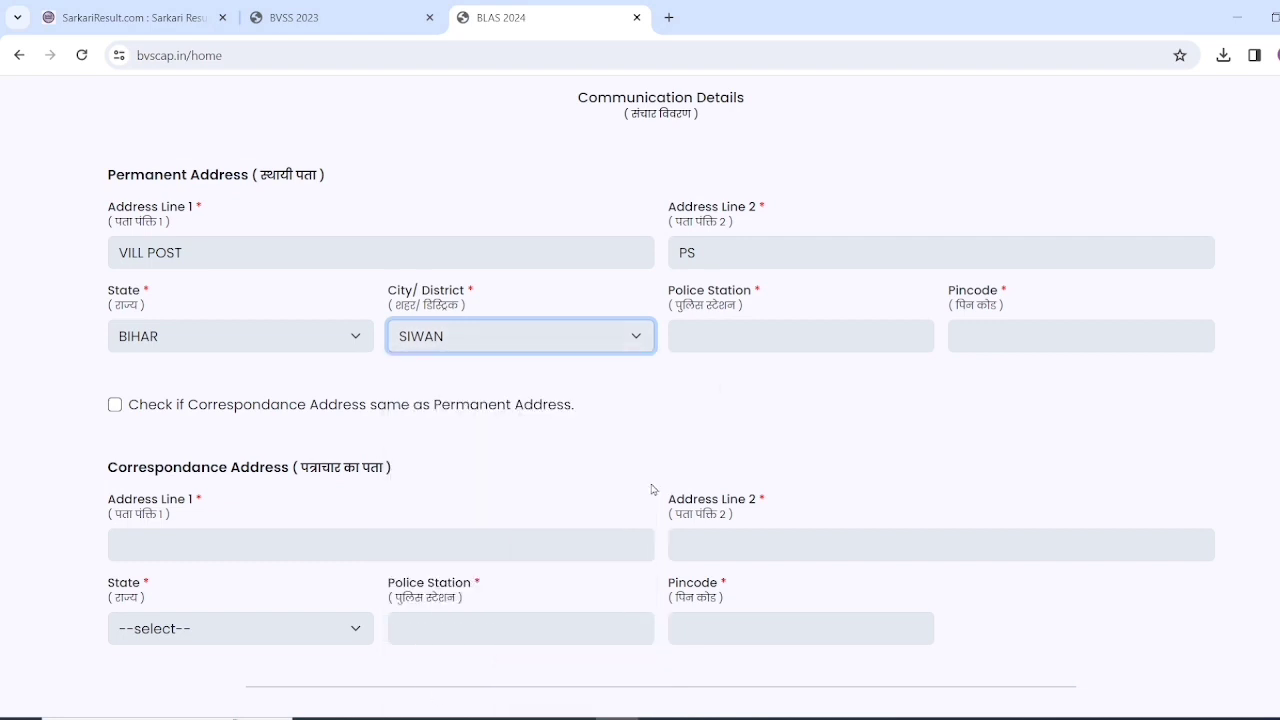
left_click(725, 332)
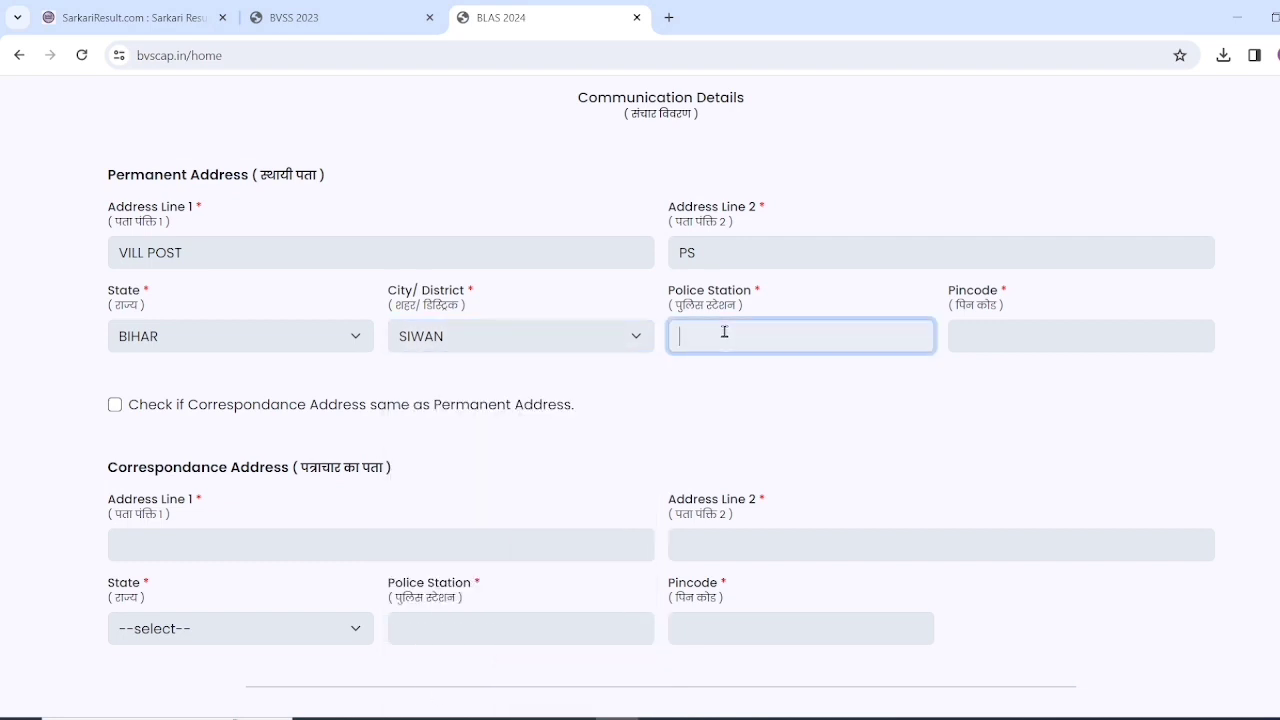
left_click(970, 331)
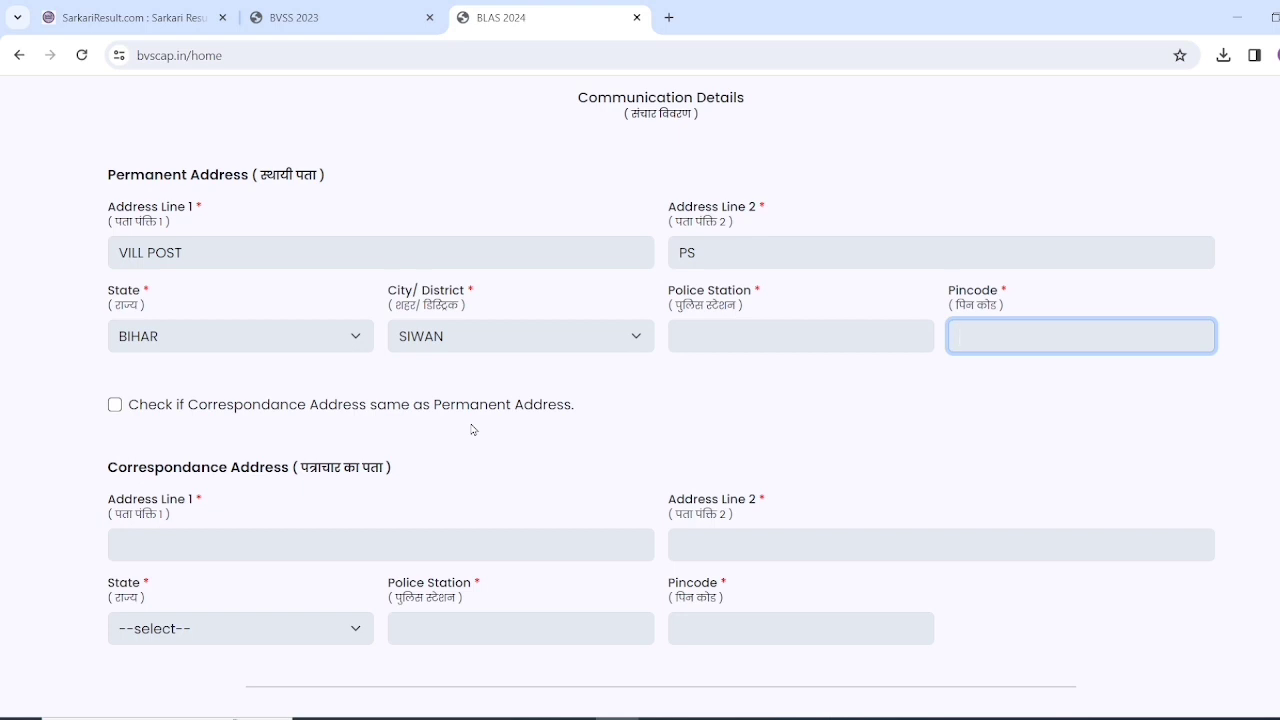
- Try the same-as-permanent address checkbox and dismiss the resulting warnings
left_click(112, 405)
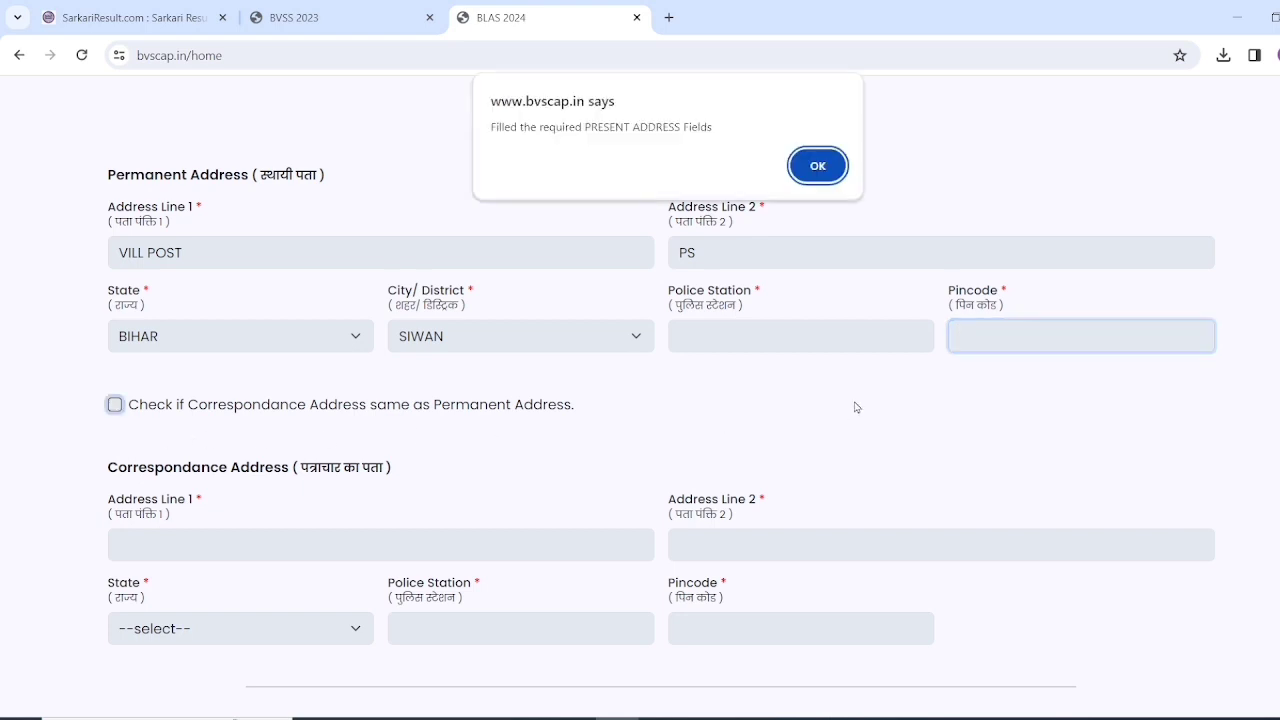
left_click(805, 177)
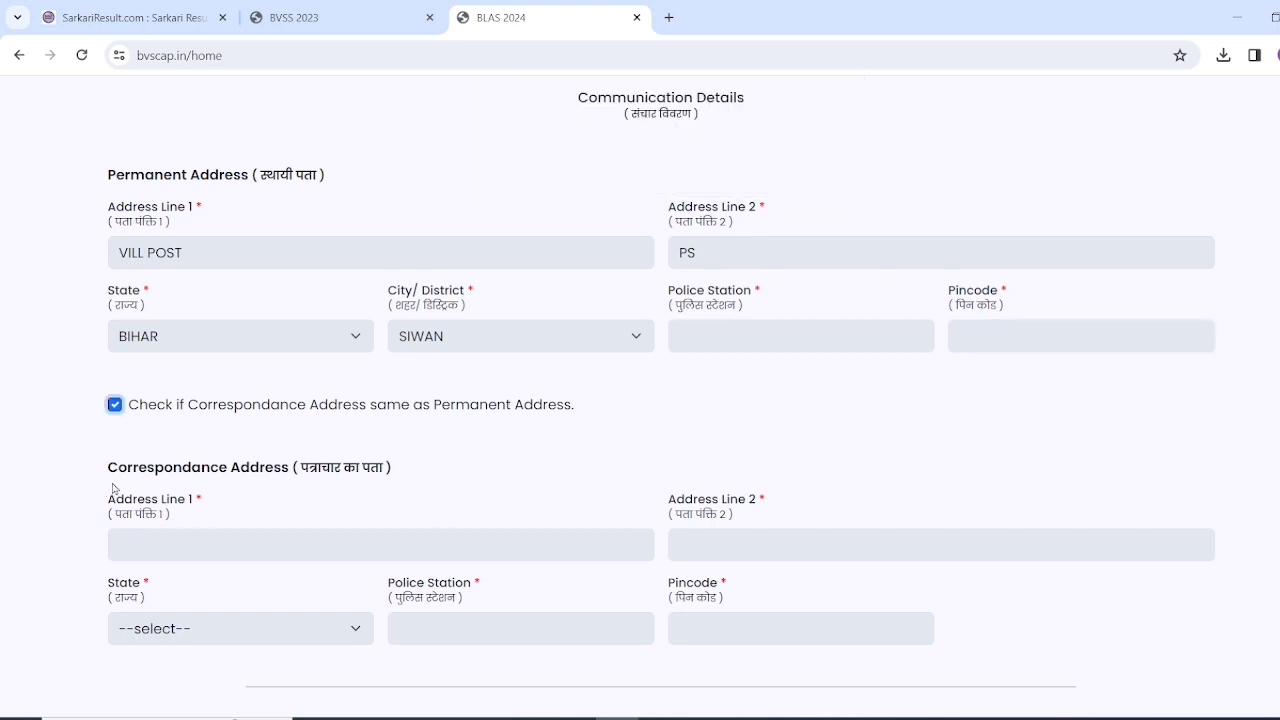
left_click(115, 405)
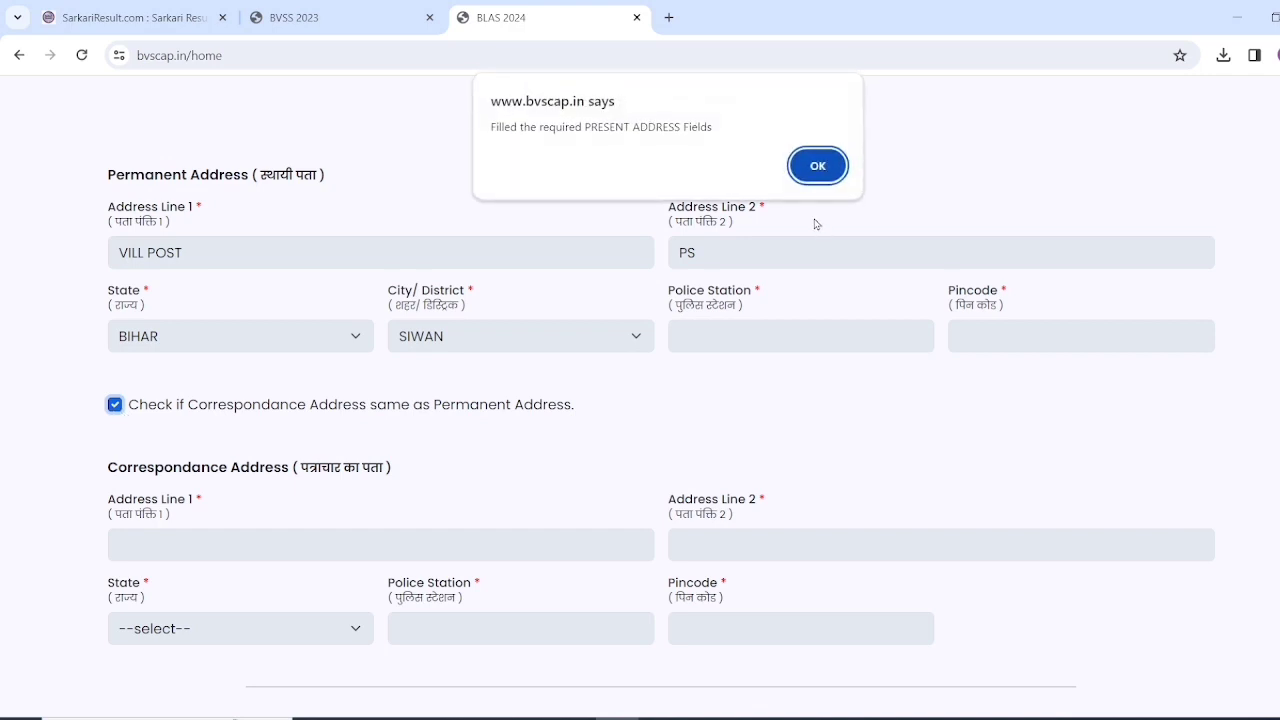
left_click(820, 180)
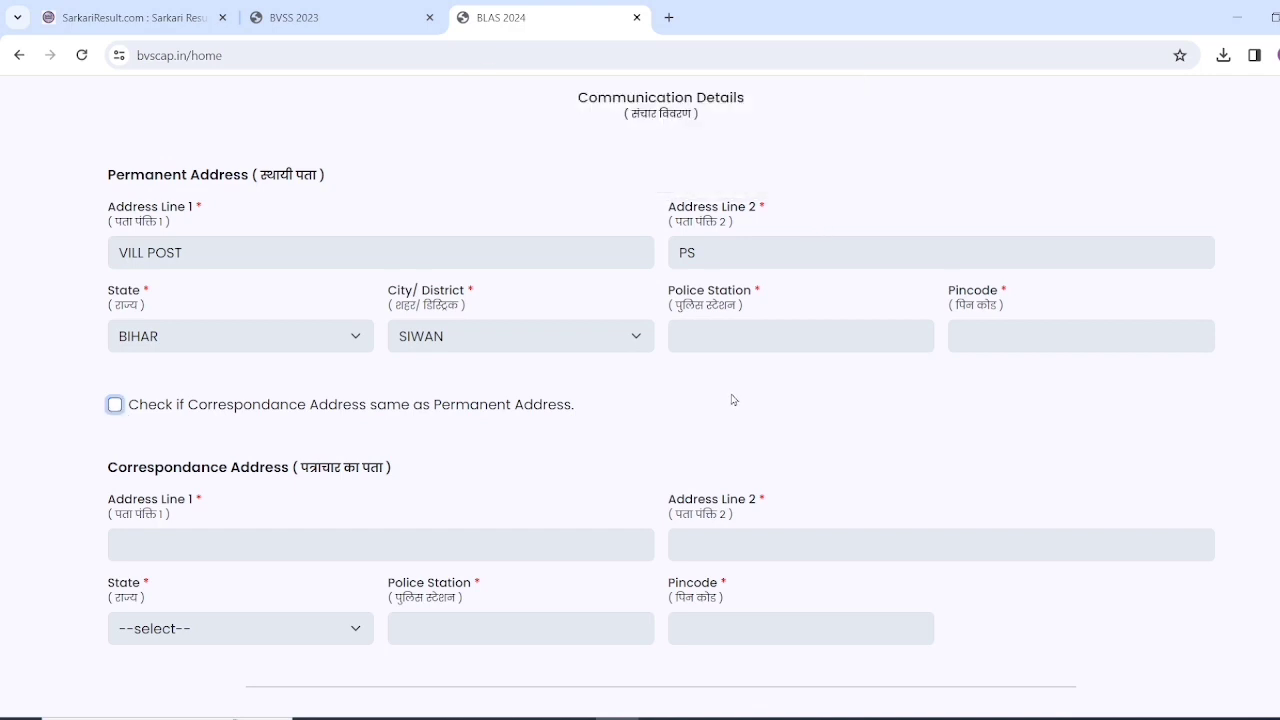
scroll(733, 400, "down", 2)
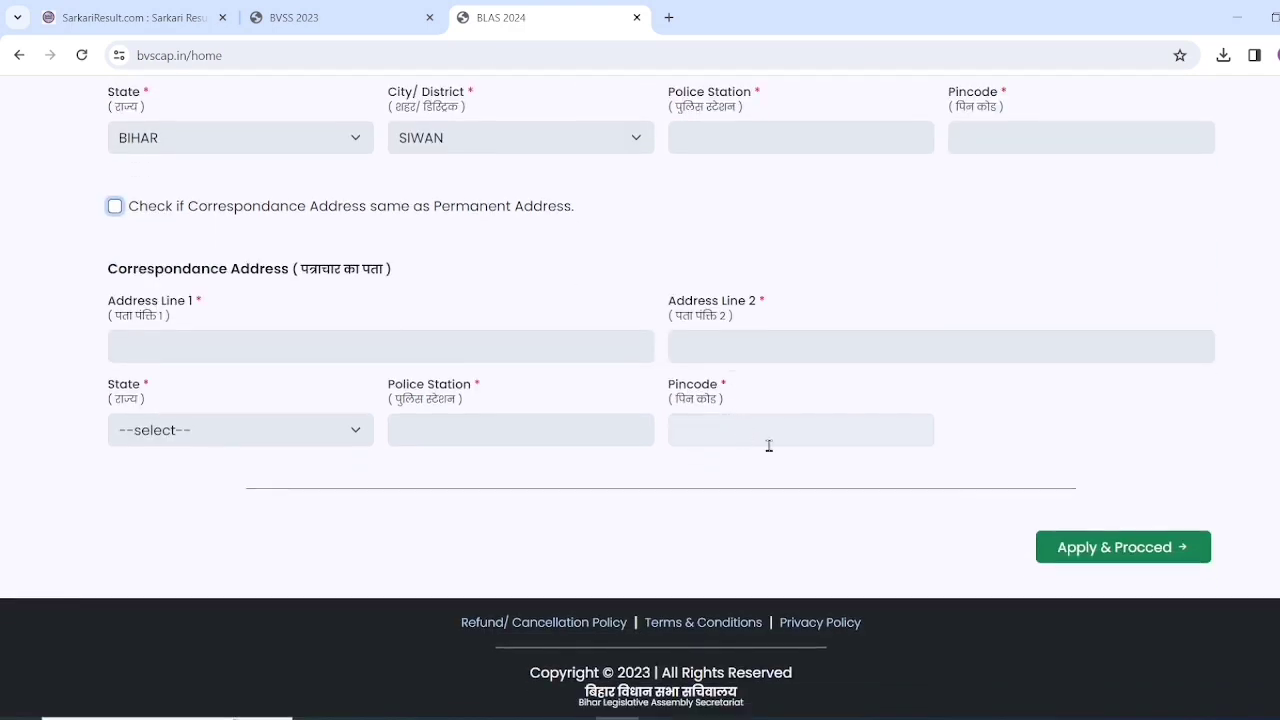
- Proceed to Upload Documents, review the table, then continue to the application preview
left_click(1148, 548)
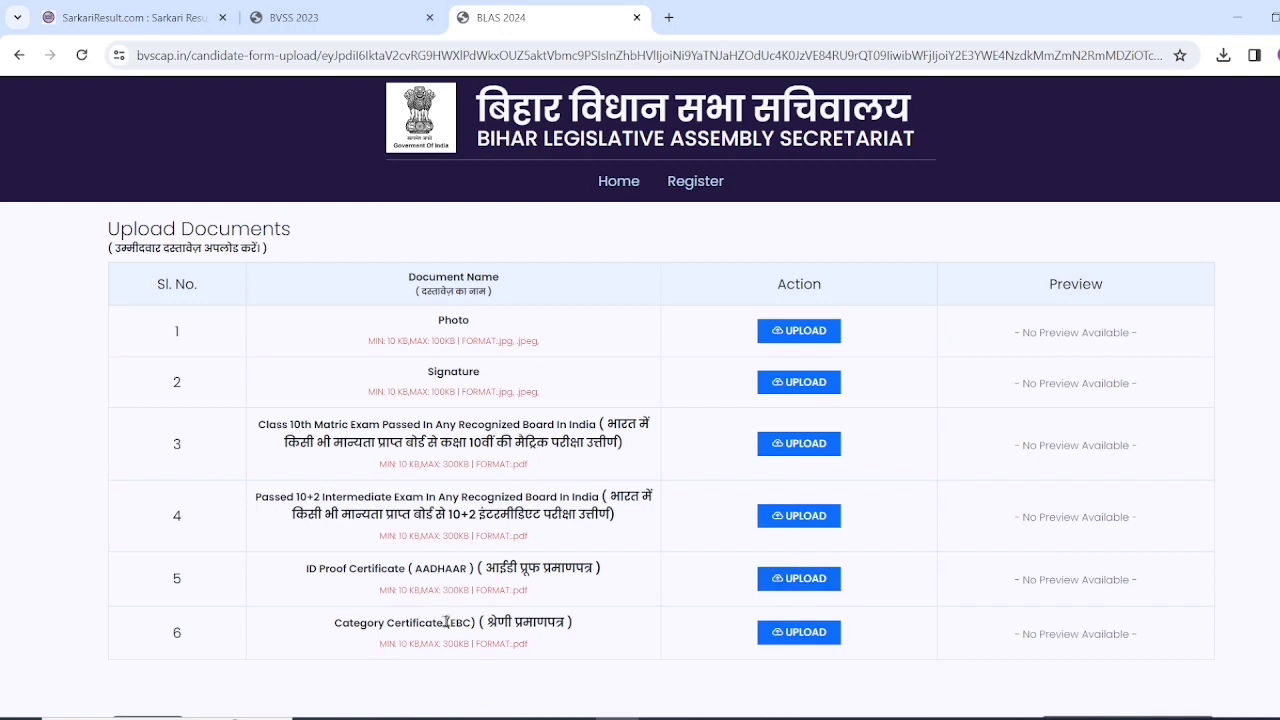
left_click_drag(446, 622, 478, 623)
left_click(501, 638)
scroll(612, 410, "down", 2)
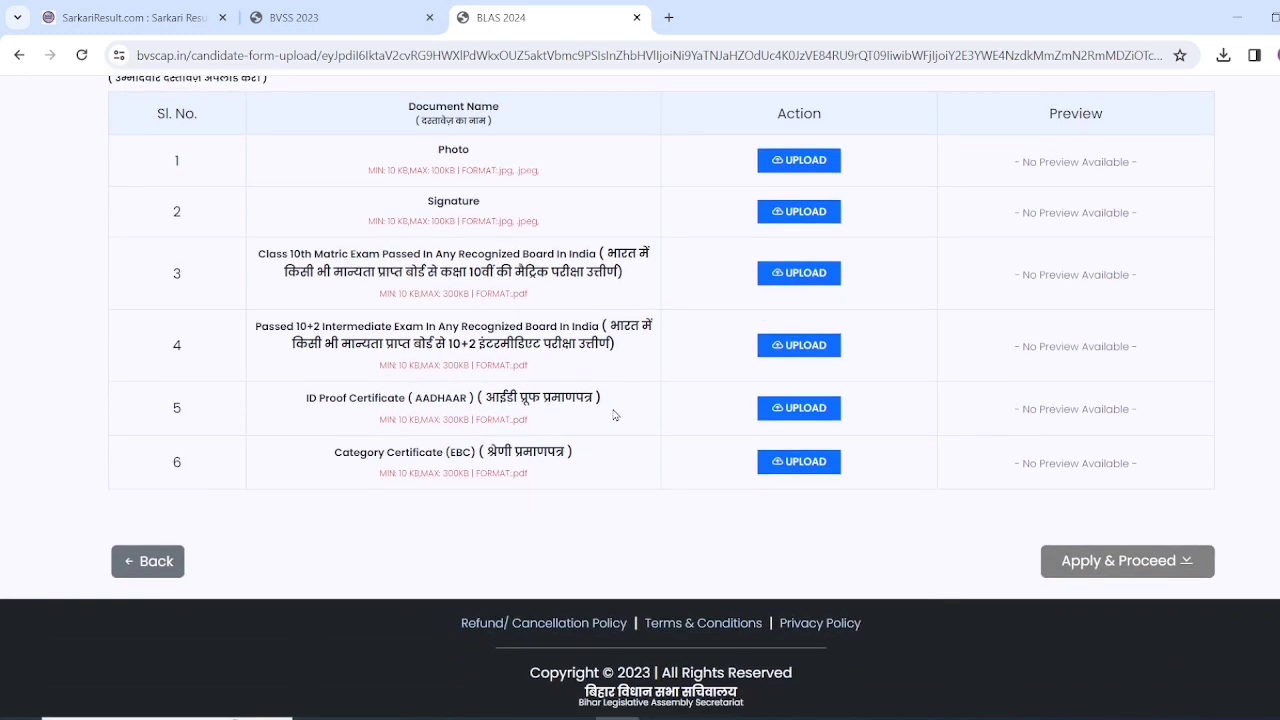
left_click(1122, 562)
- Accept the declaration and confirm the final submission of the application
scroll(591, 400, "down", 15)
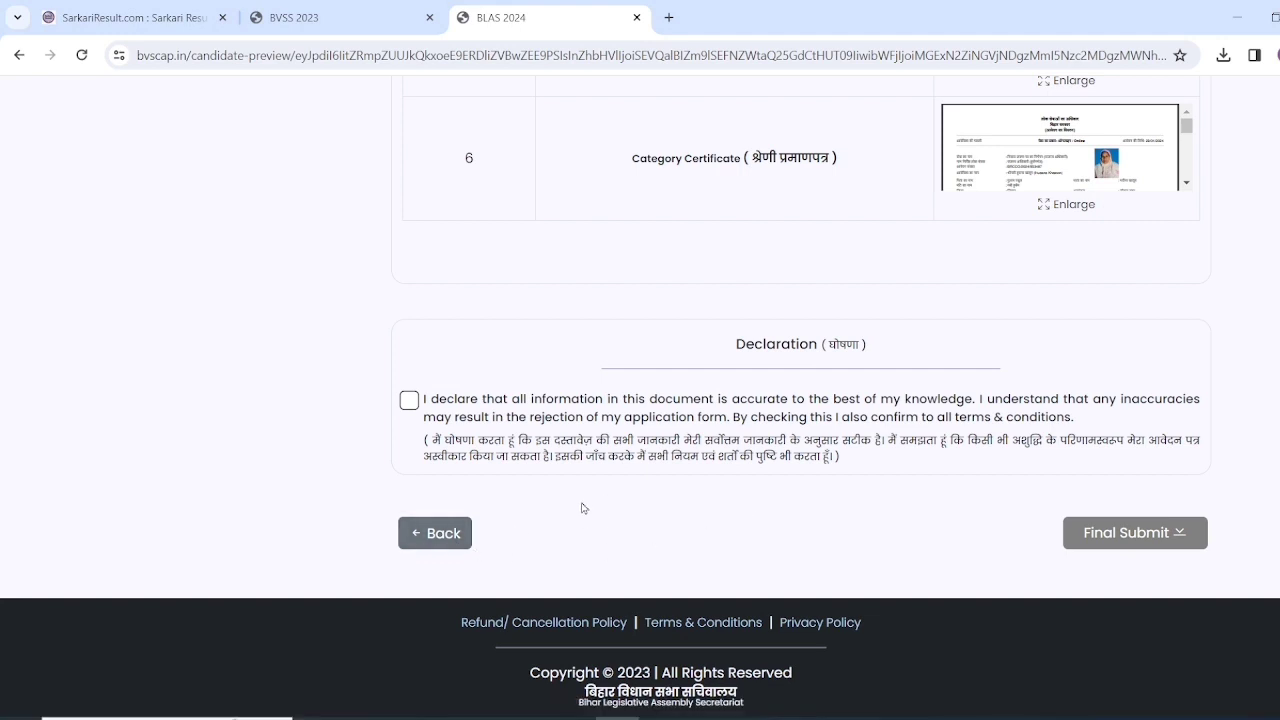
left_click(410, 401)
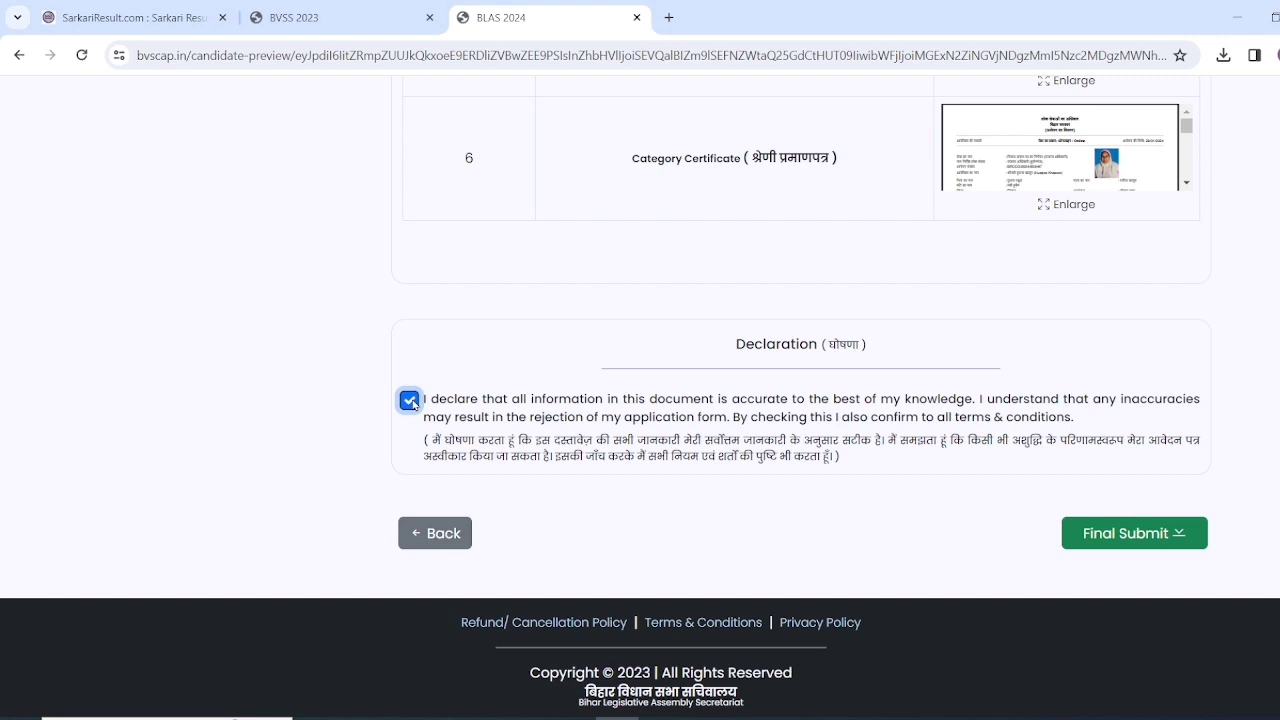
left_click(1130, 538)
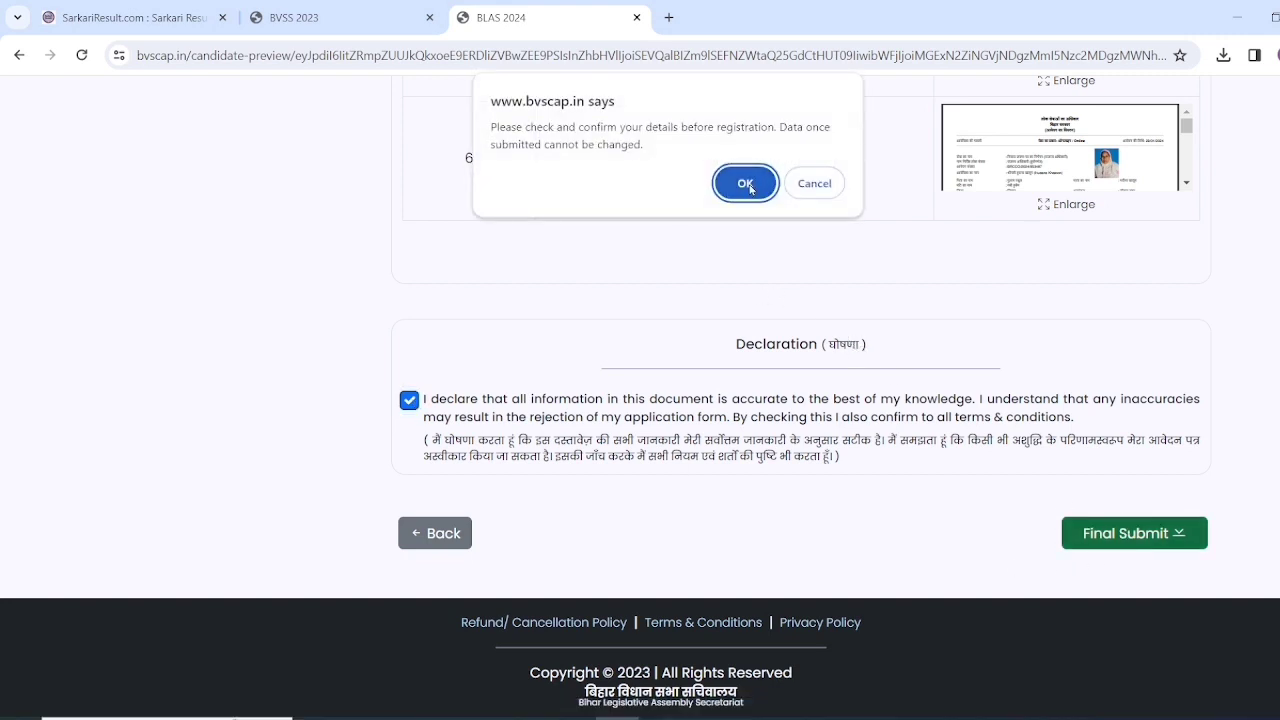
left_click(746, 184)
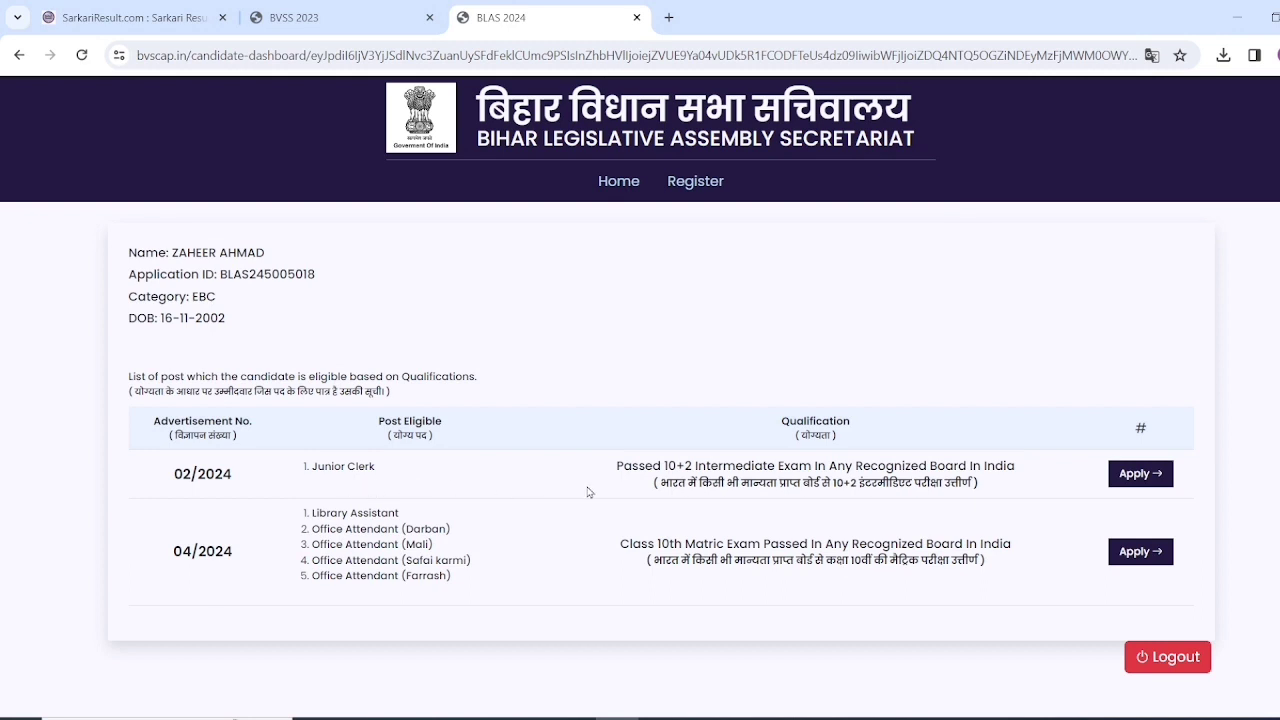
- Apply for advertisement 02/2024 with Junior Clerk as the sole preference
left_click(1146, 476)
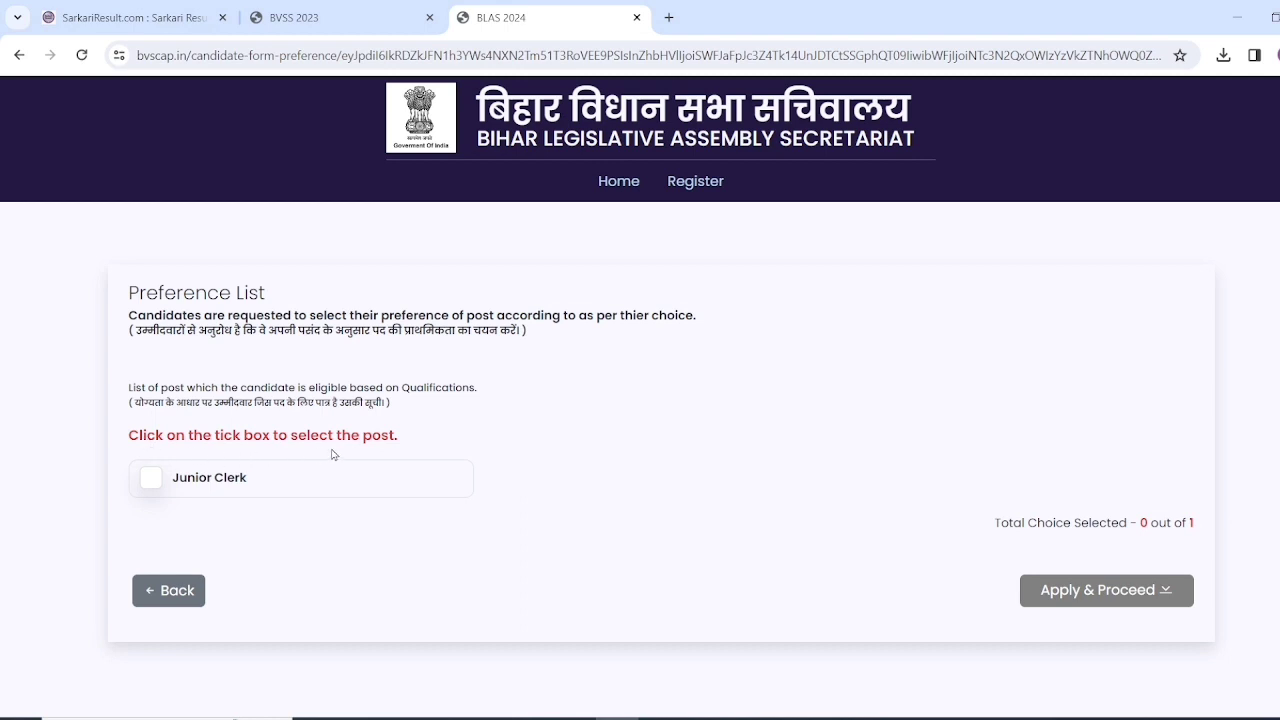
left_click(149, 479)
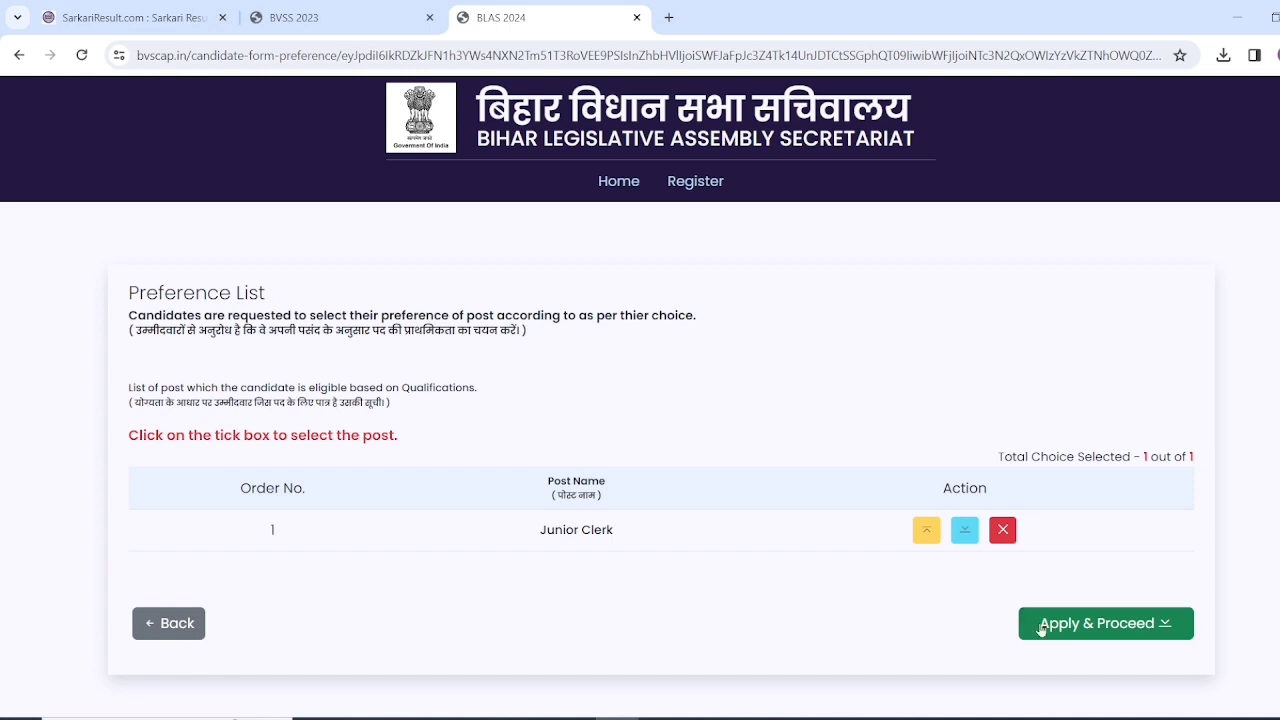
left_click(1108, 625)
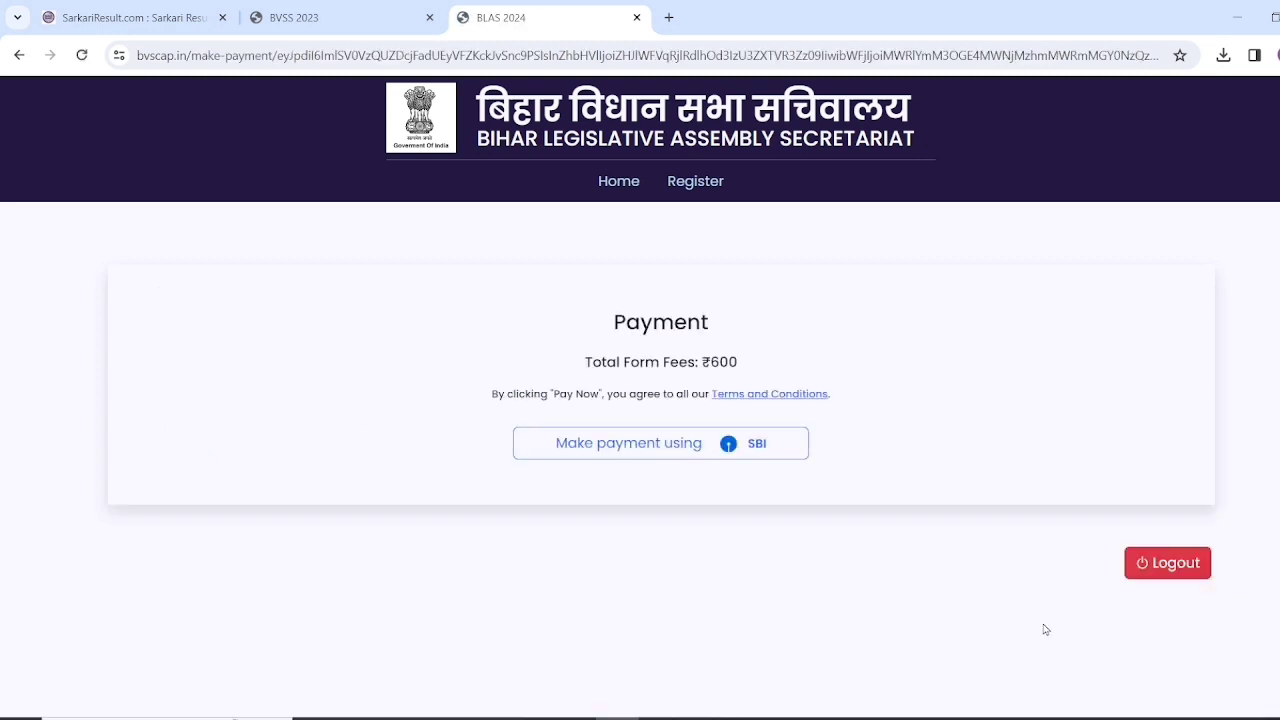
- Pay the ₹600 form fee through the SBI gateway
left_click(661, 452)
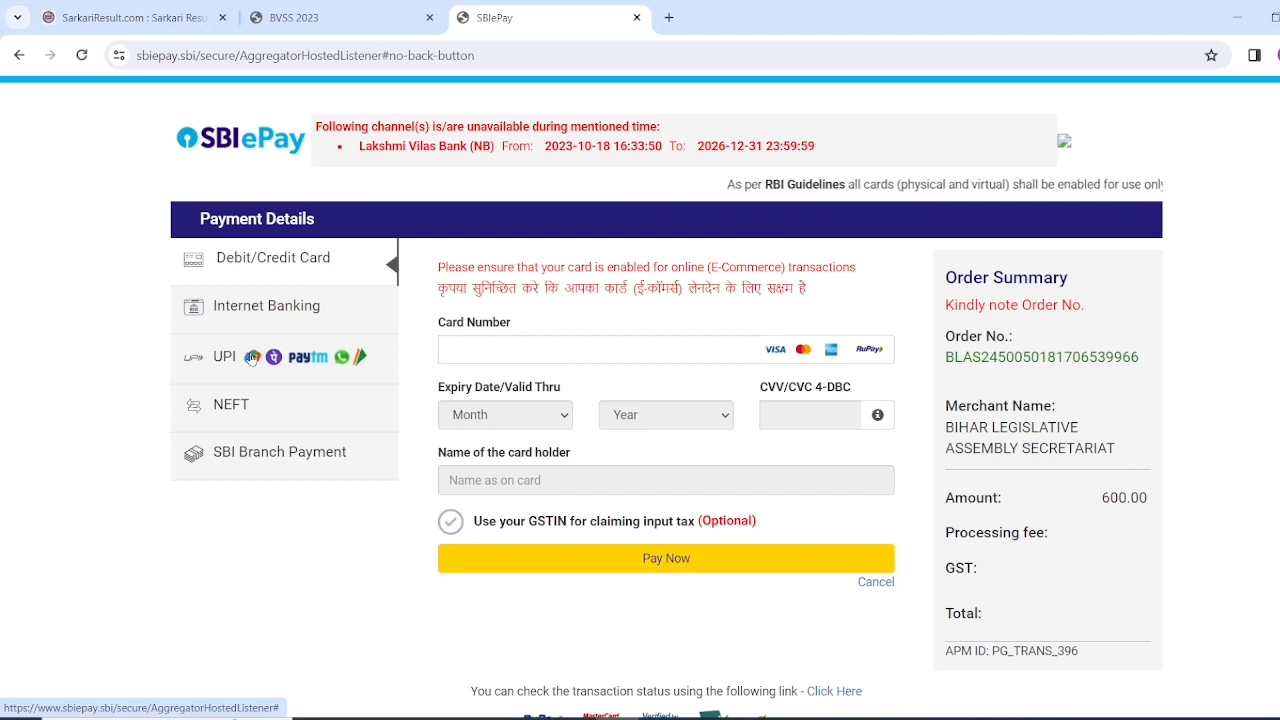
- Pay the 600.00 fee by UPI using an entered UPI ID
left_click(252, 358)
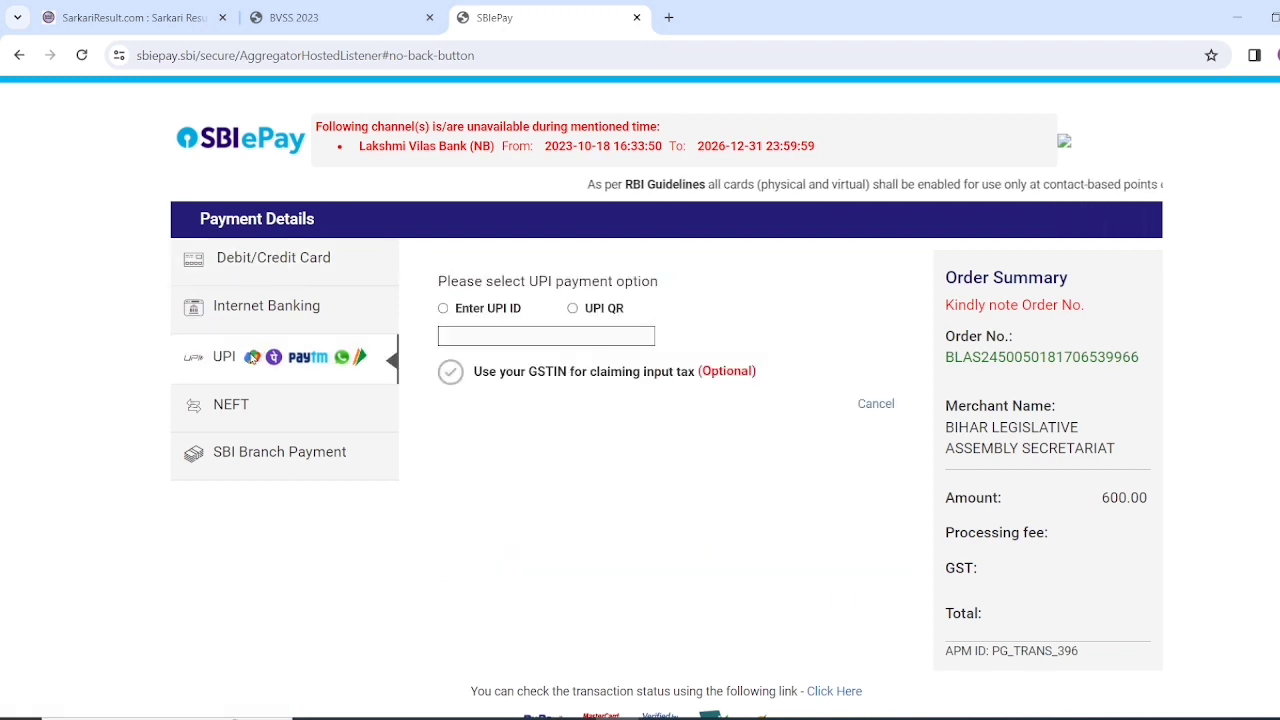
left_click(443, 308)
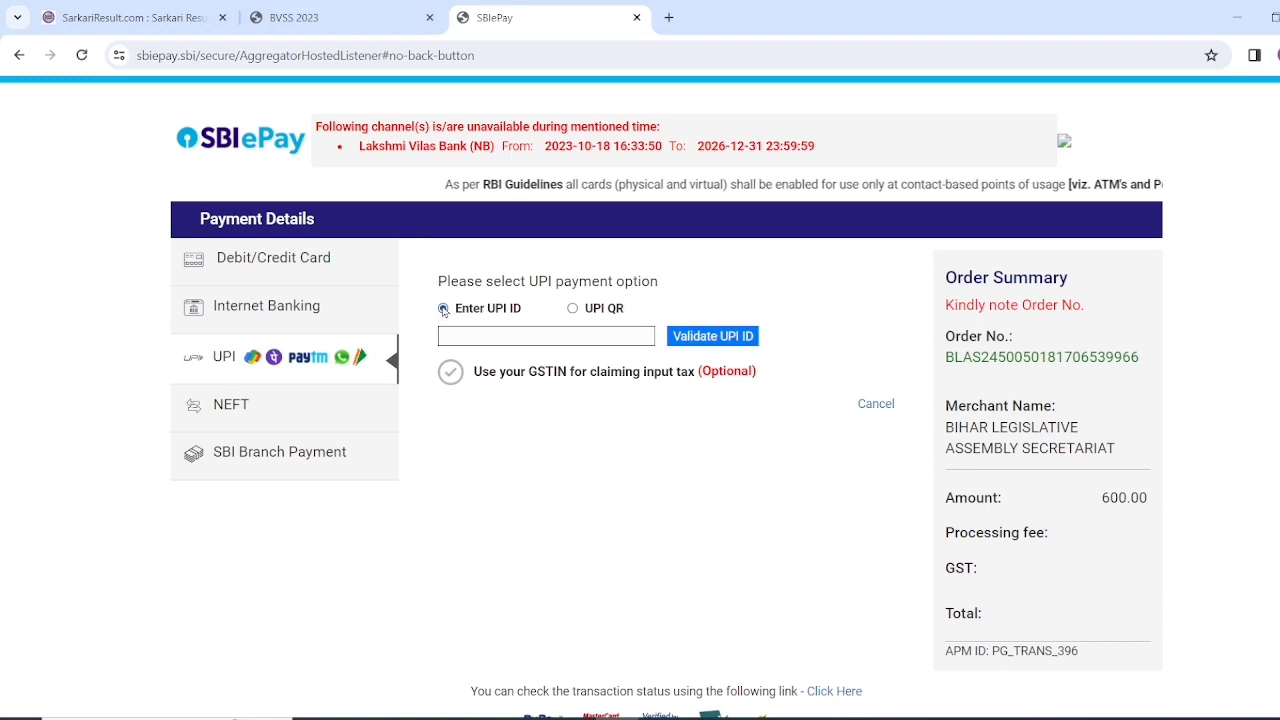
left_click(479, 341)
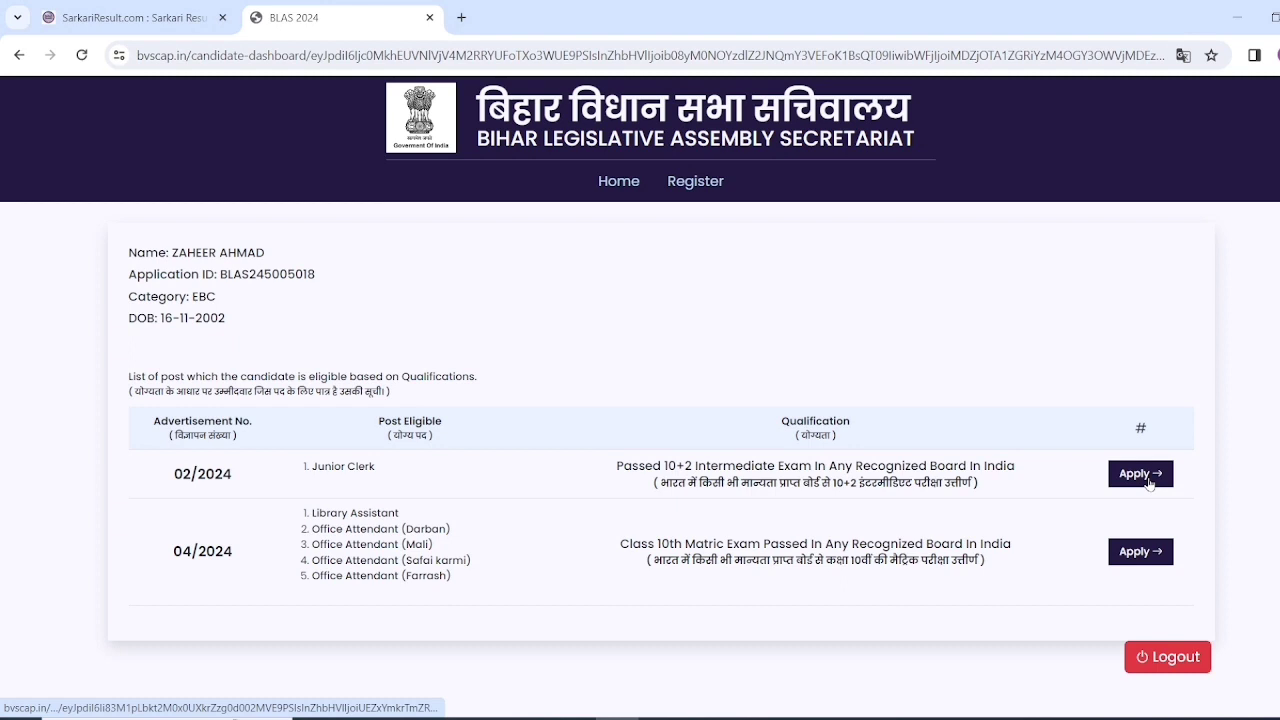
- Start the application for advertisement 04/2024 from the dashboard
left_click(1160, 556)
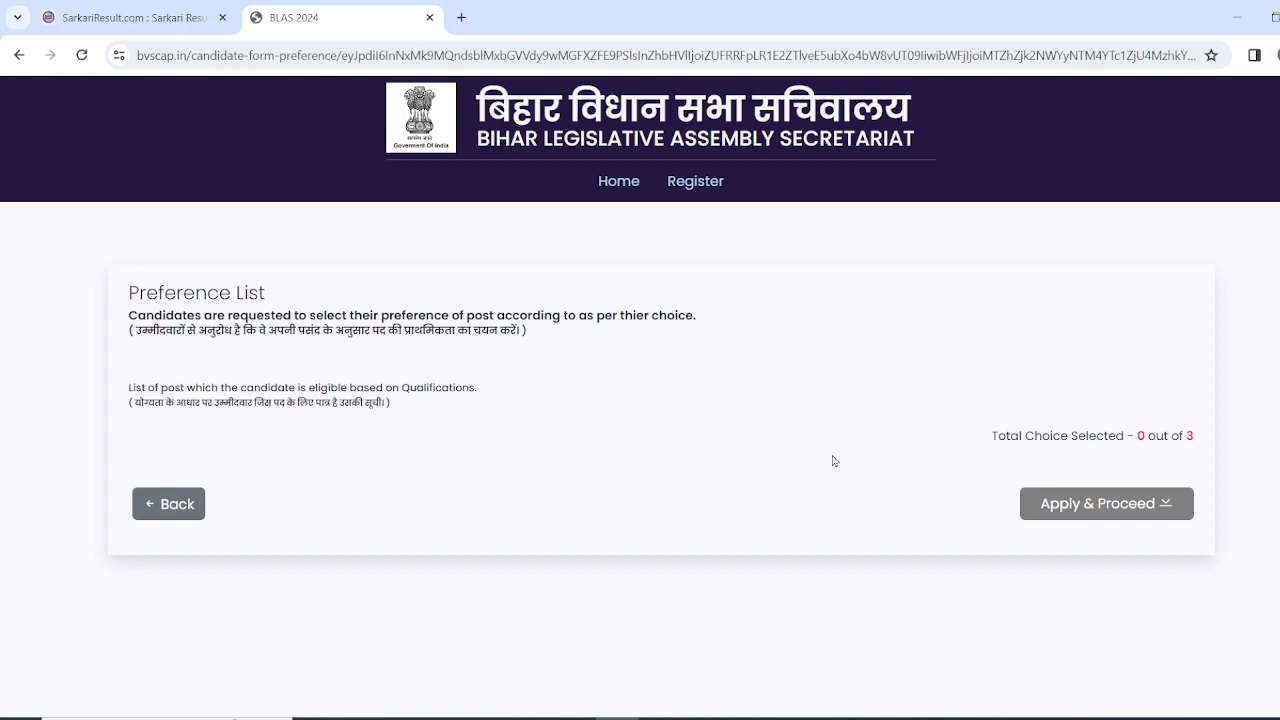
- Return to the dashboard, dismiss Google Translate, log out, and view the 2024 recruitment notices
left_click(617, 183)
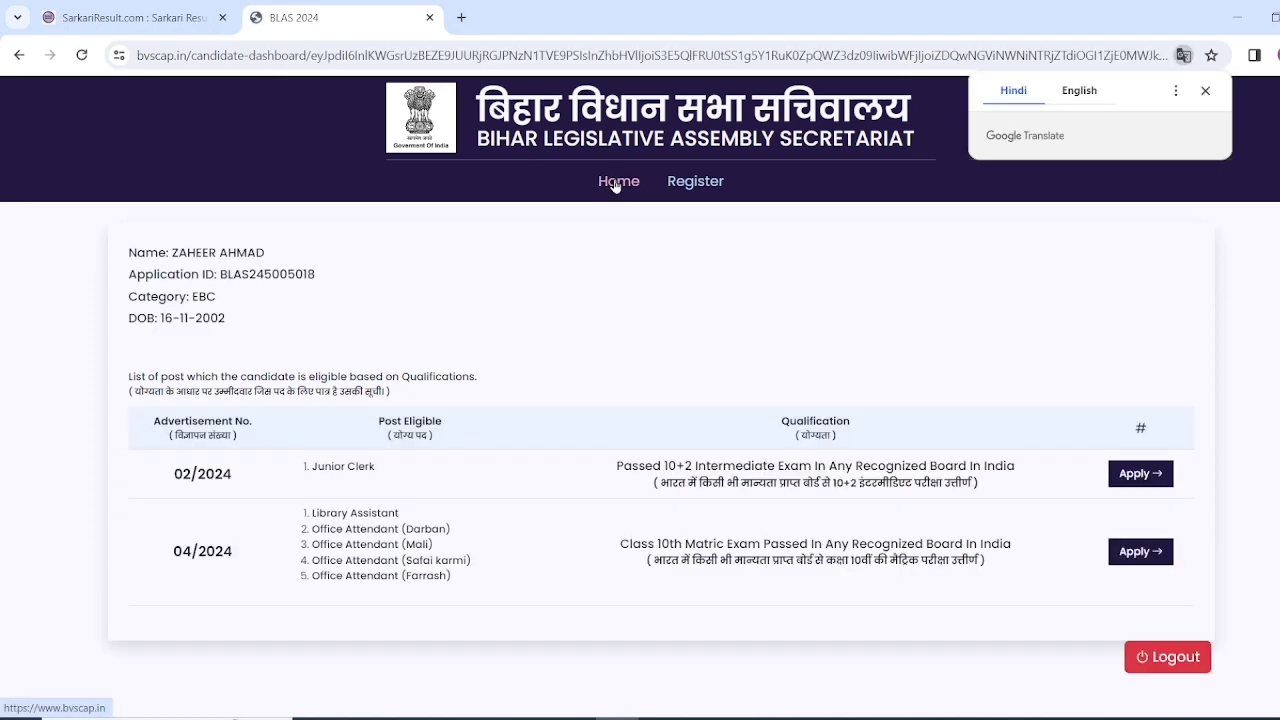
left_click(1205, 90)
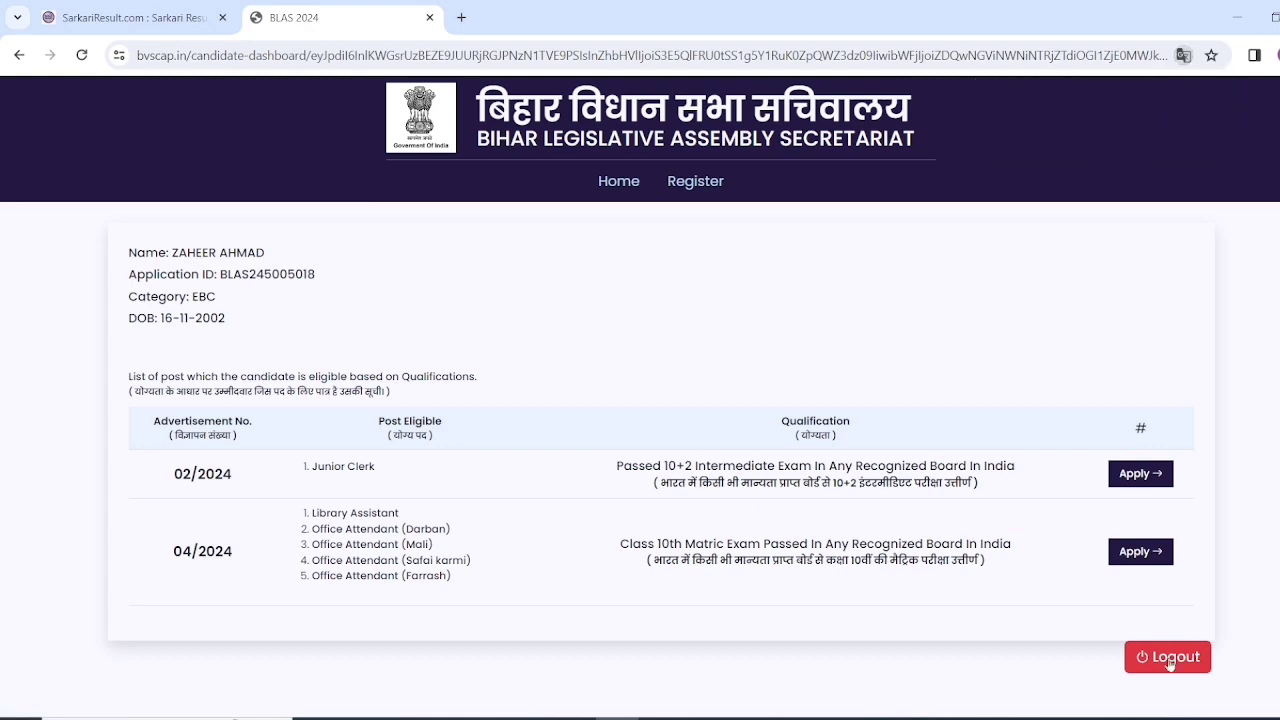
left_click(1170, 656)
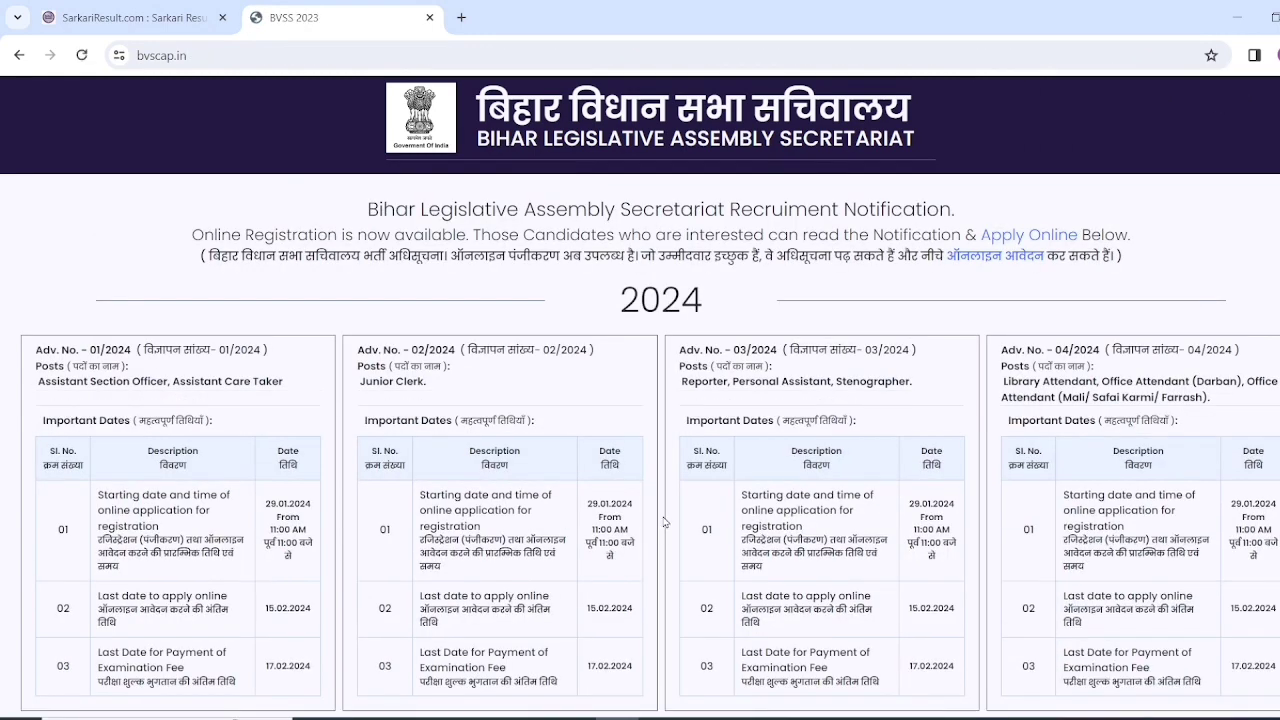
scroll(667, 523, "down", 4)
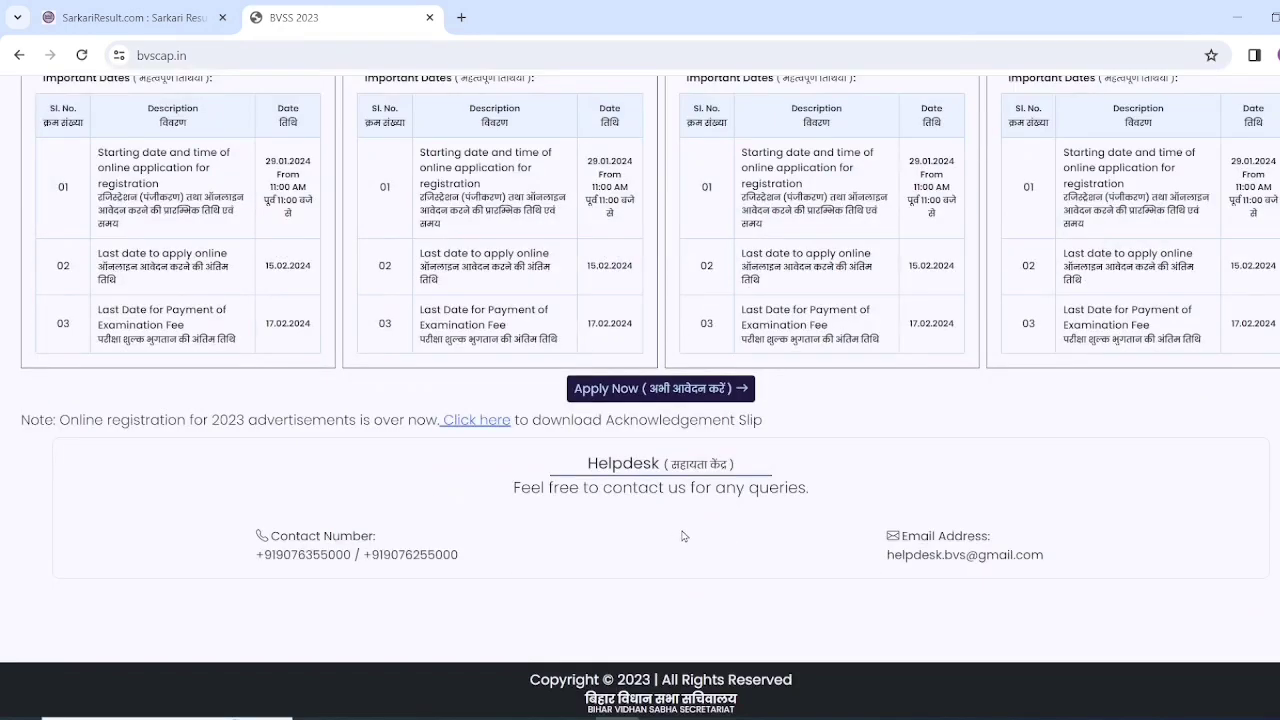